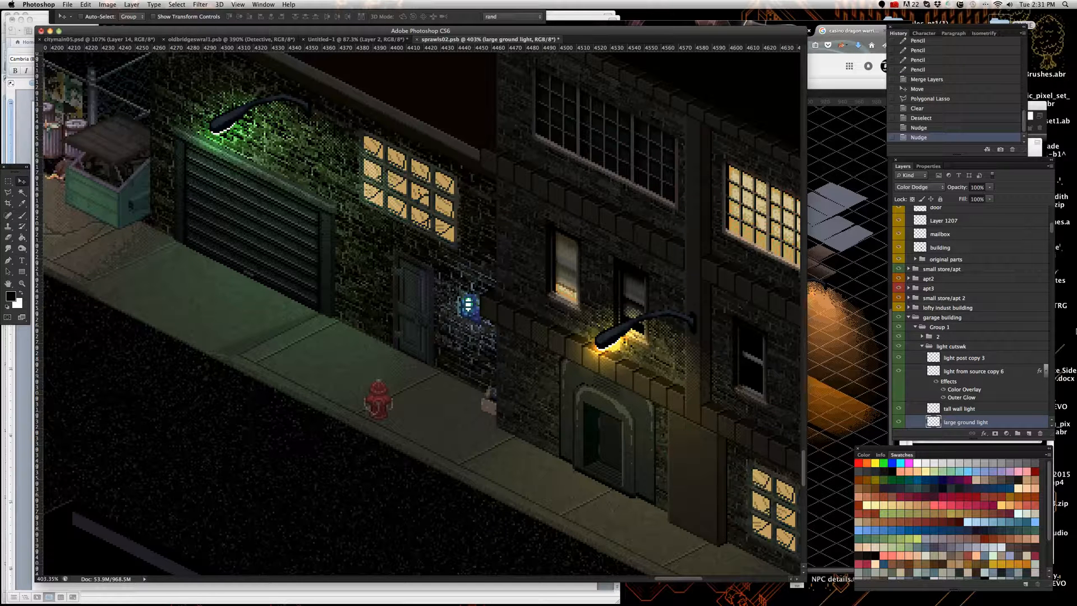
Step: Switch to Adobe Bridge, find hospital-lab02.psd in the Artwork folder and open it in Photoshop
mouse_move(1074, 331)
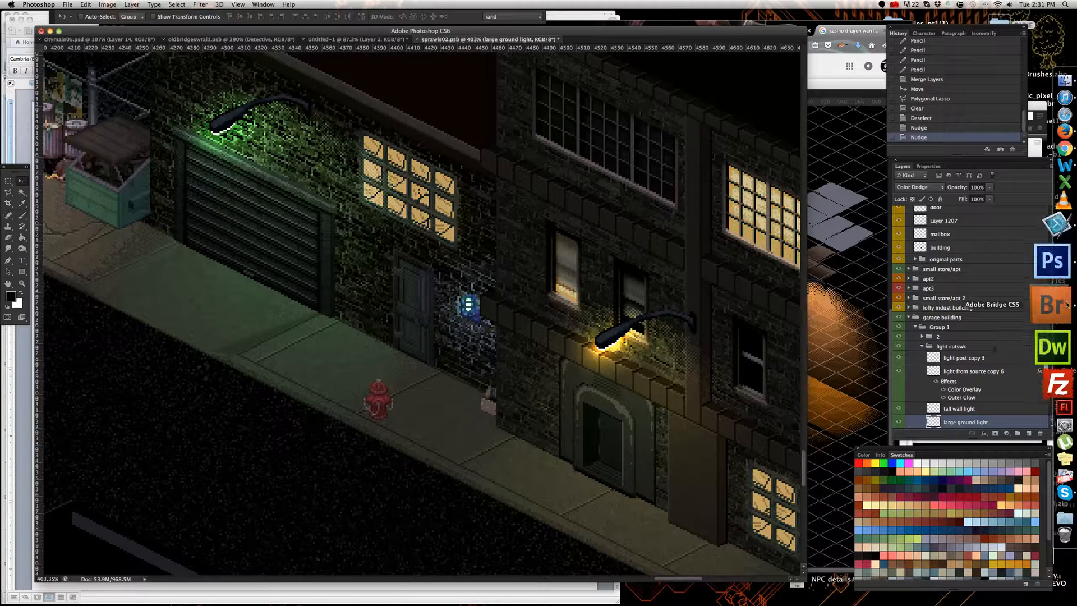
click(1066, 305)
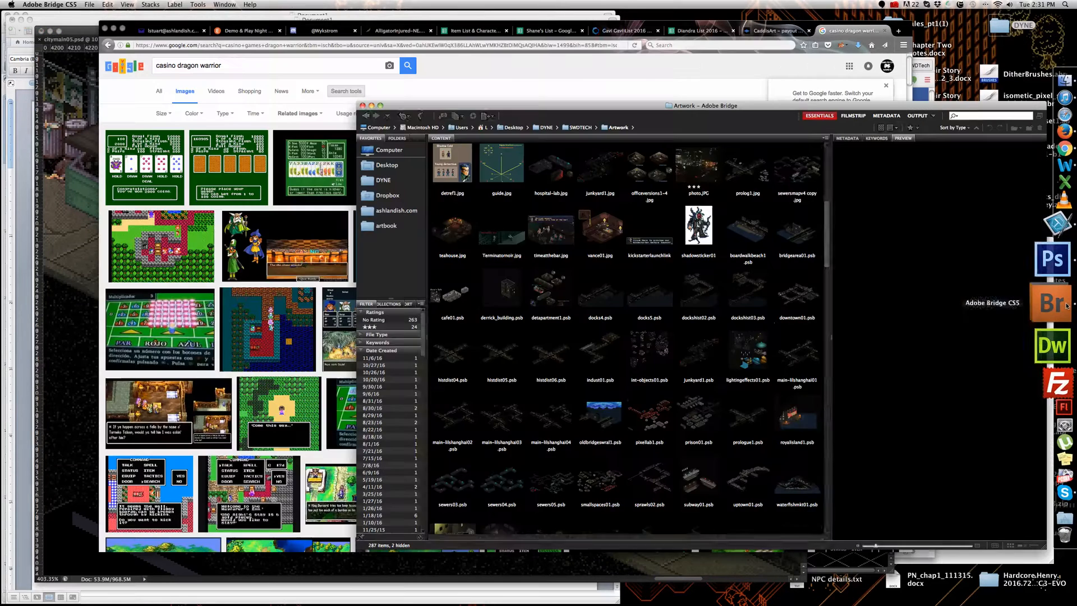
scroll(674, 374, down, 5)
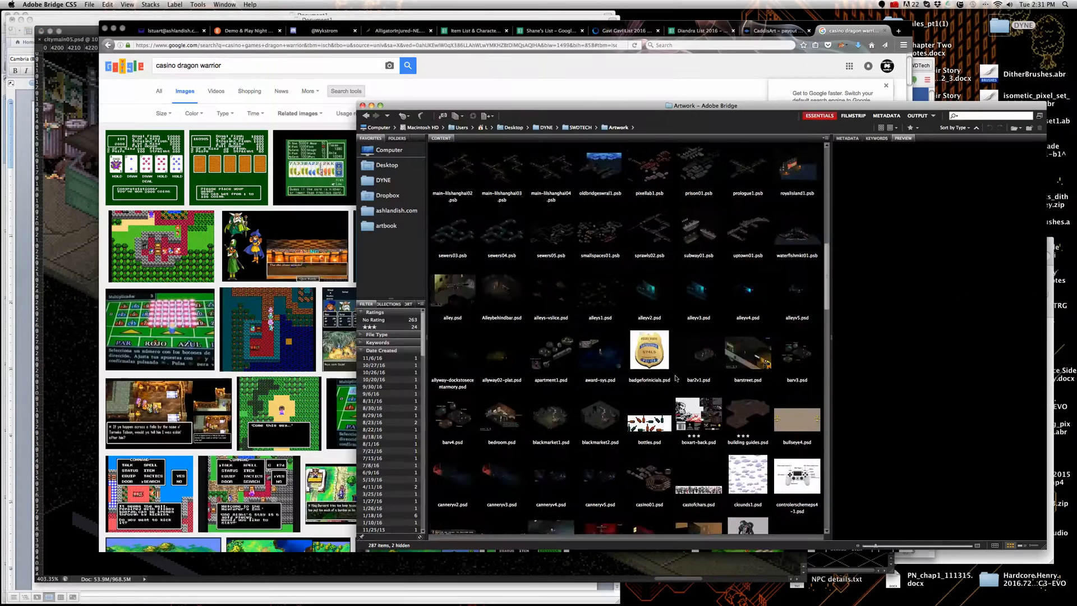
scroll(656, 372, down, 2)
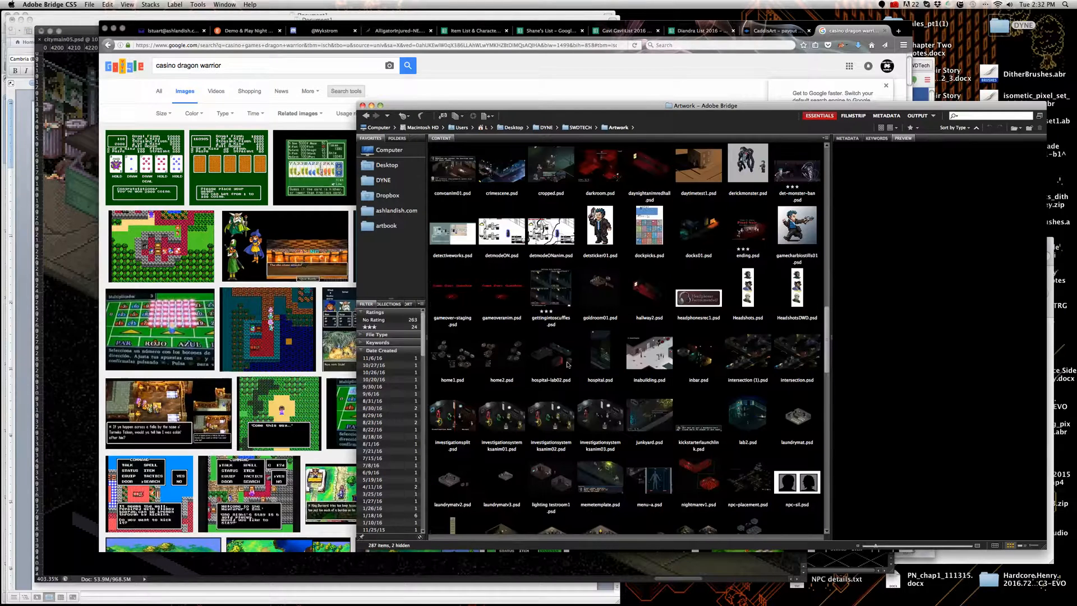
click(559, 362)
double_click(558, 362)
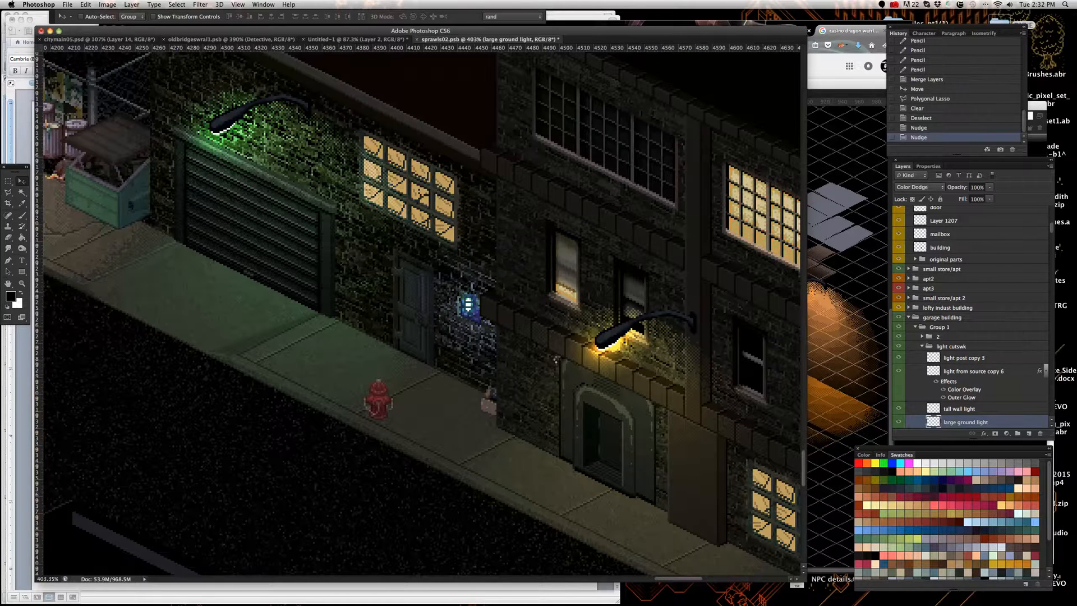
Step: Examine the red wall lighting in the hospital stairwell and the warm wall light in the neighbouring room
scroll(559, 476, up, 8)
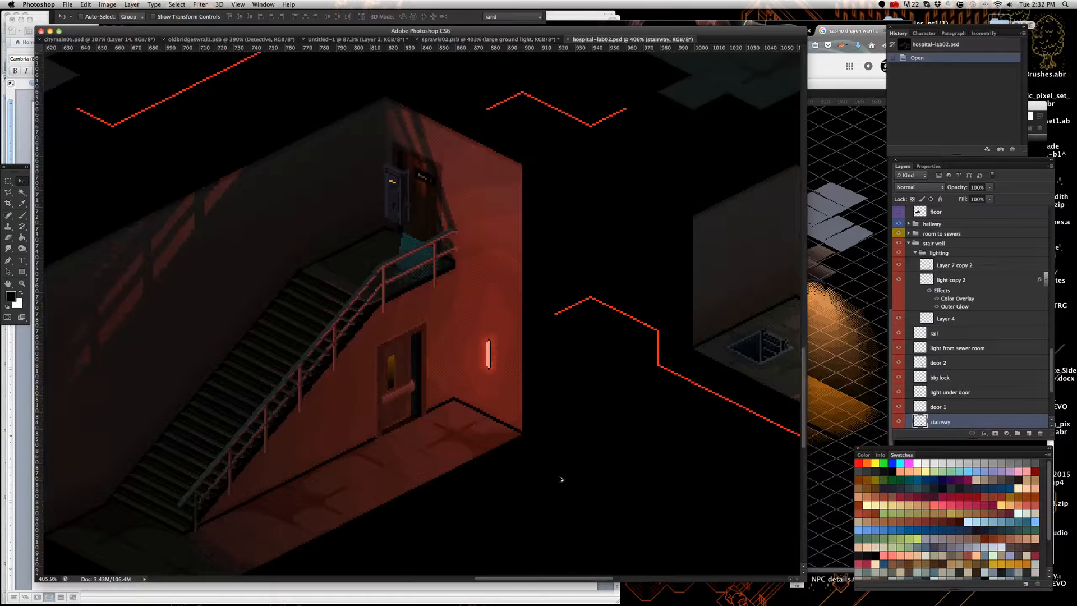
scroll(488, 422, up, 4)
scroll(488, 422, down, 2)
scroll(386, 301, down, 3)
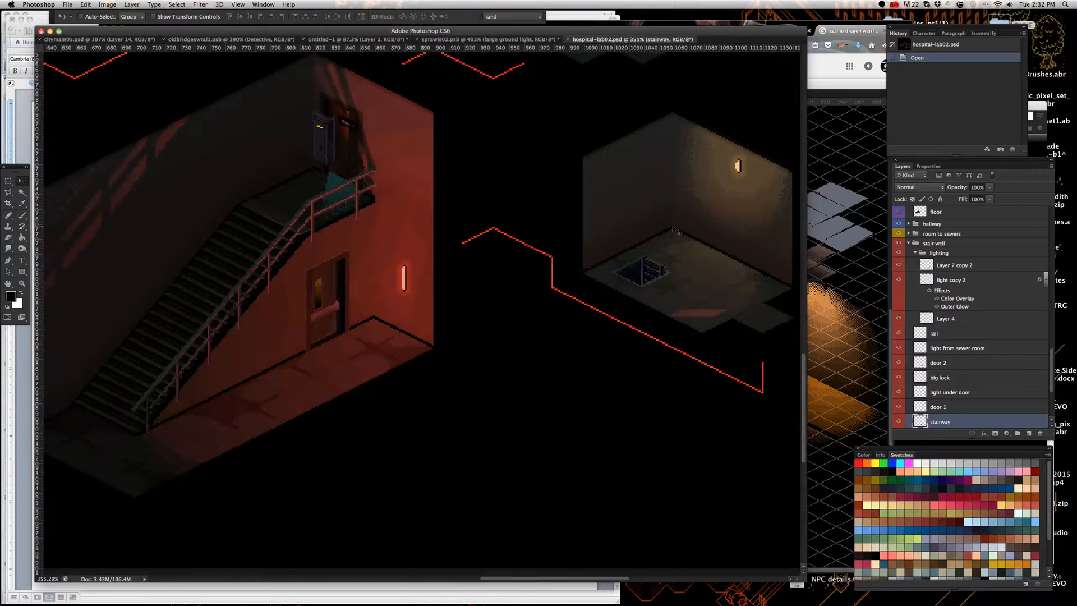
scroll(323, 216, up, 3)
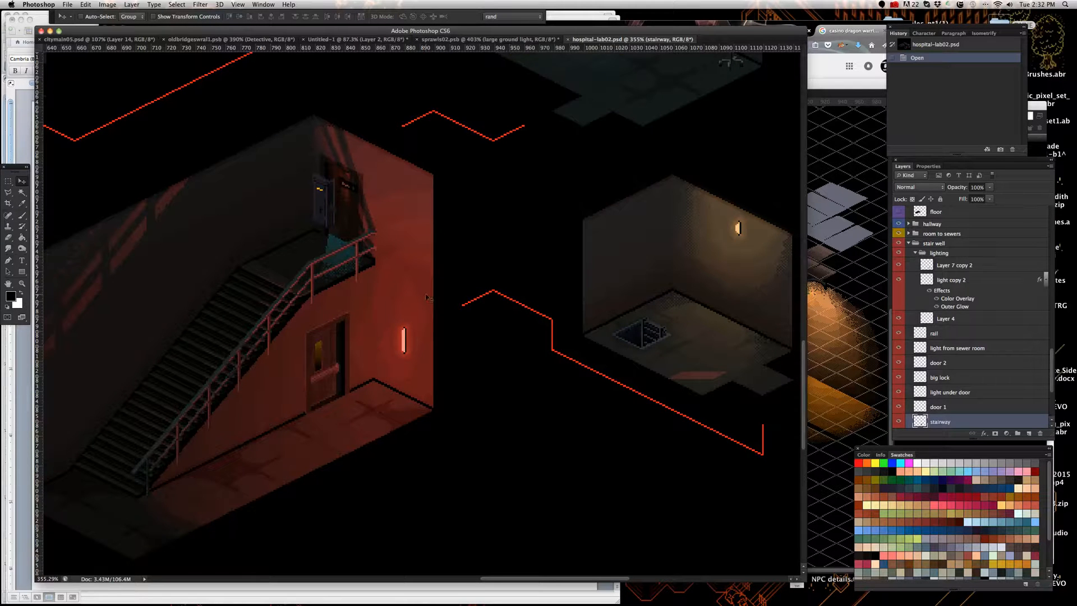
scroll(300, 382, up, 3)
scroll(490, 306, down, 3)
scroll(379, 353, up, 3)
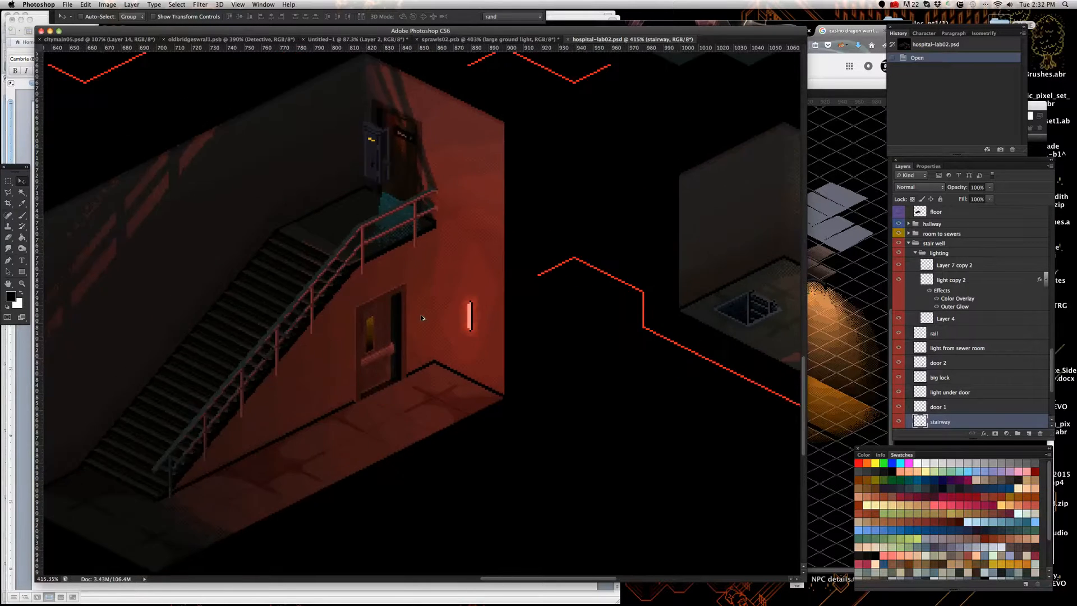
Step: Select the stairwell's red light layer, Layer 7 copy 2, and nudge it left
right_click(447, 350)
click(448, 351)
scroll(505, 416, down, 2)
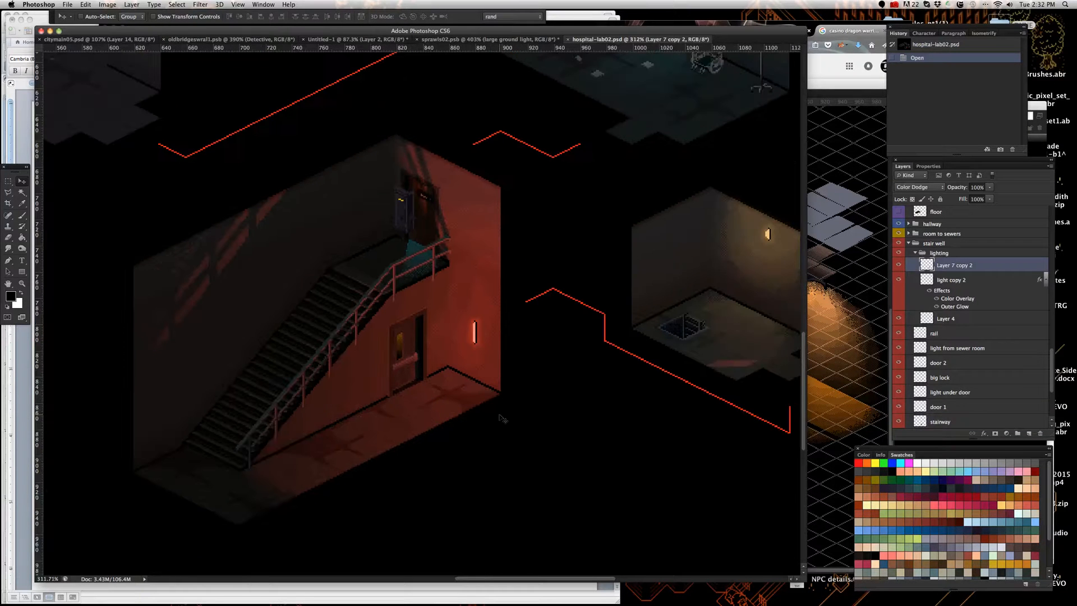
key(Left)
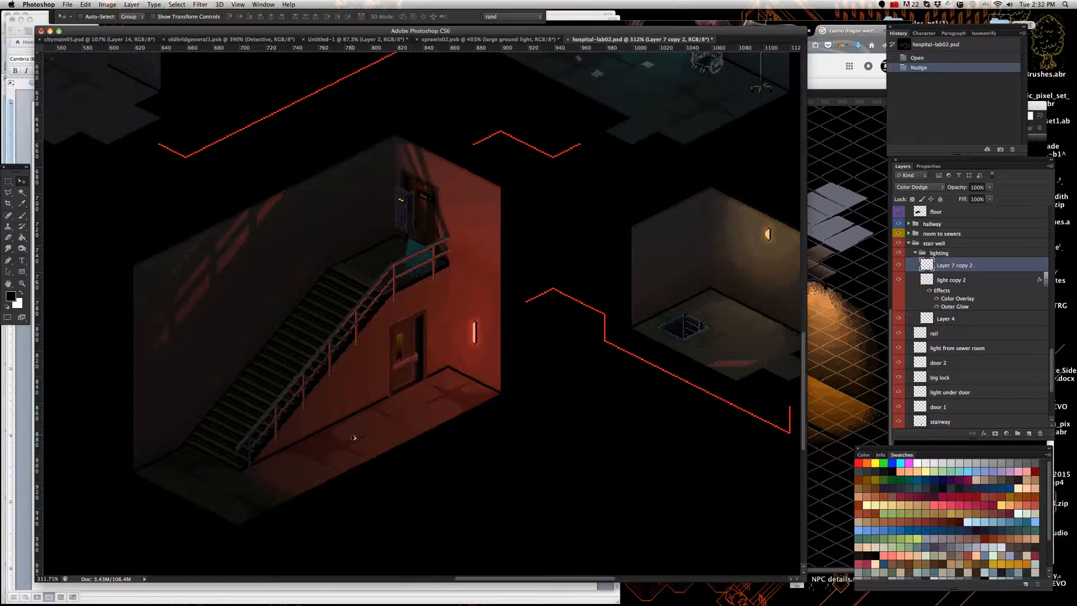
scroll(340, 453, up, 2)
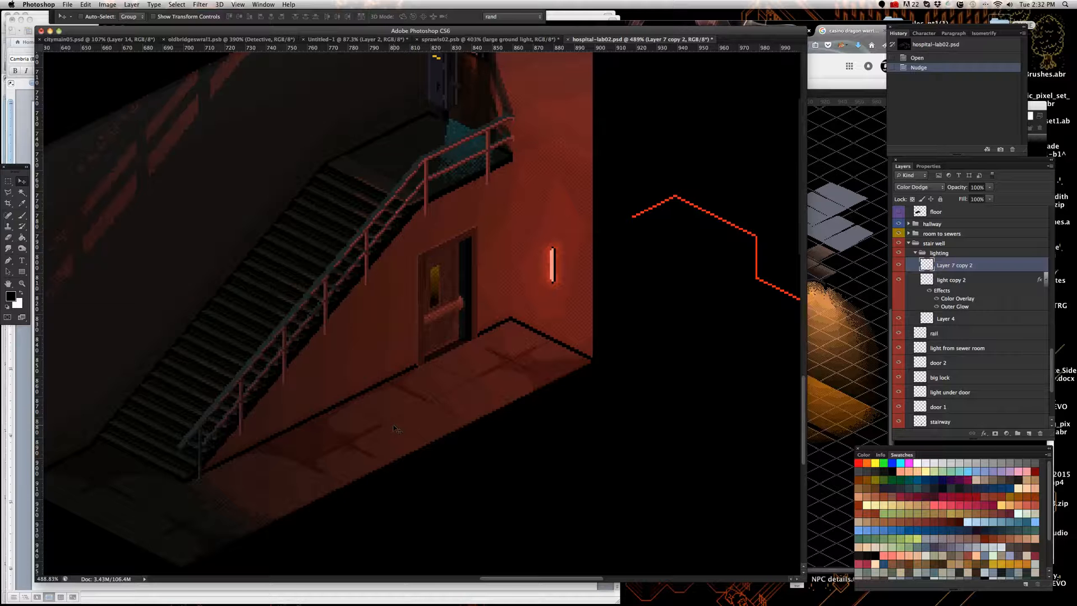
scroll(404, 418, down, 2)
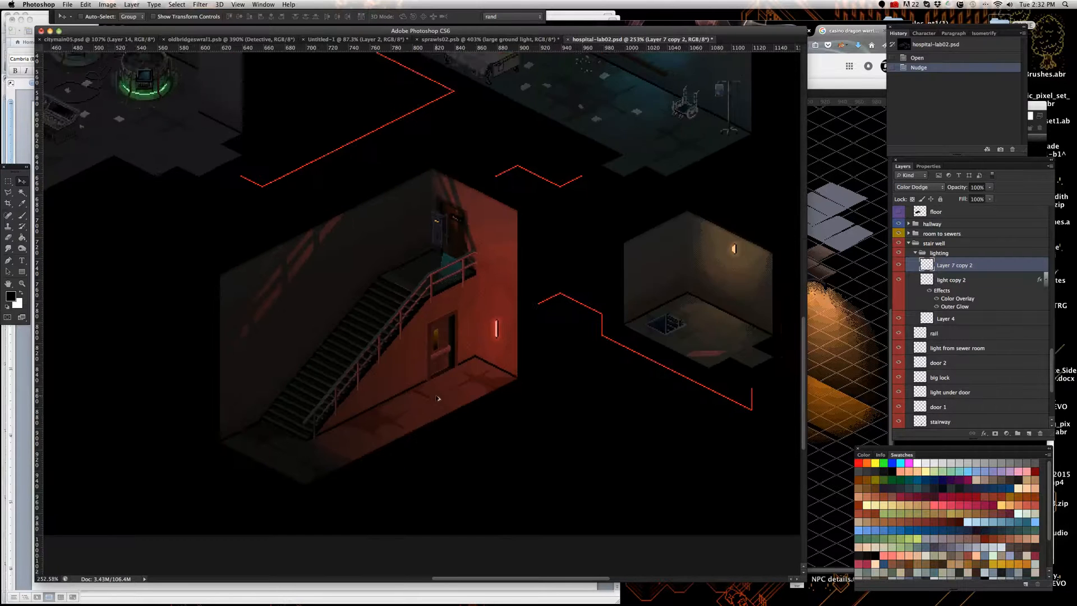
Step: Return to the sprawls02.psb document and select the large ground light layer on the sidewalk before the green-lit garage
click(524, 40)
scroll(410, 307, down, 4)
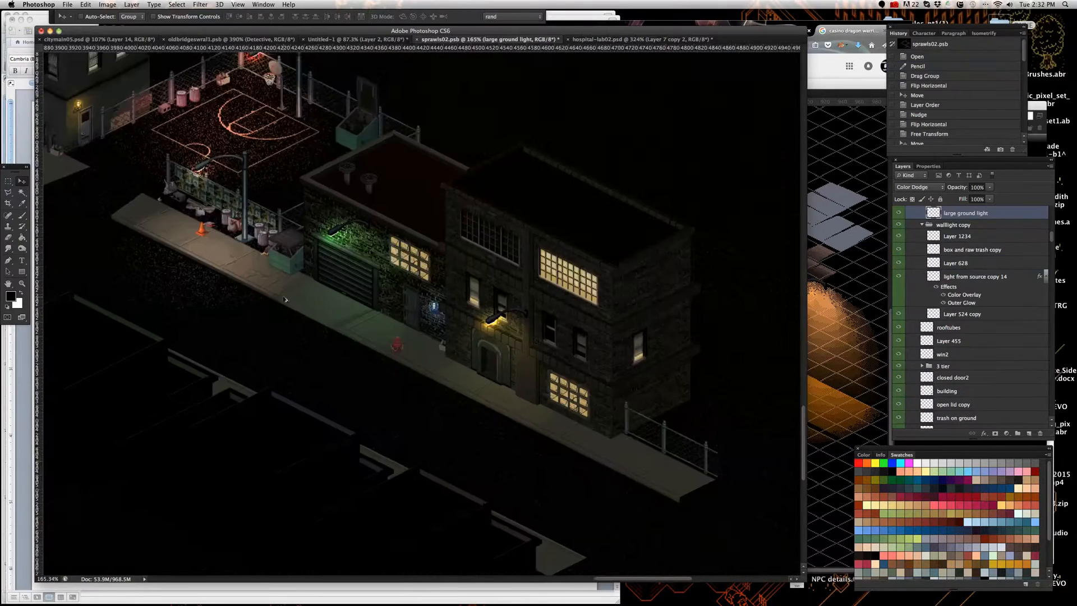
scroll(348, 306, up, 2)
scroll(348, 305, up, 4)
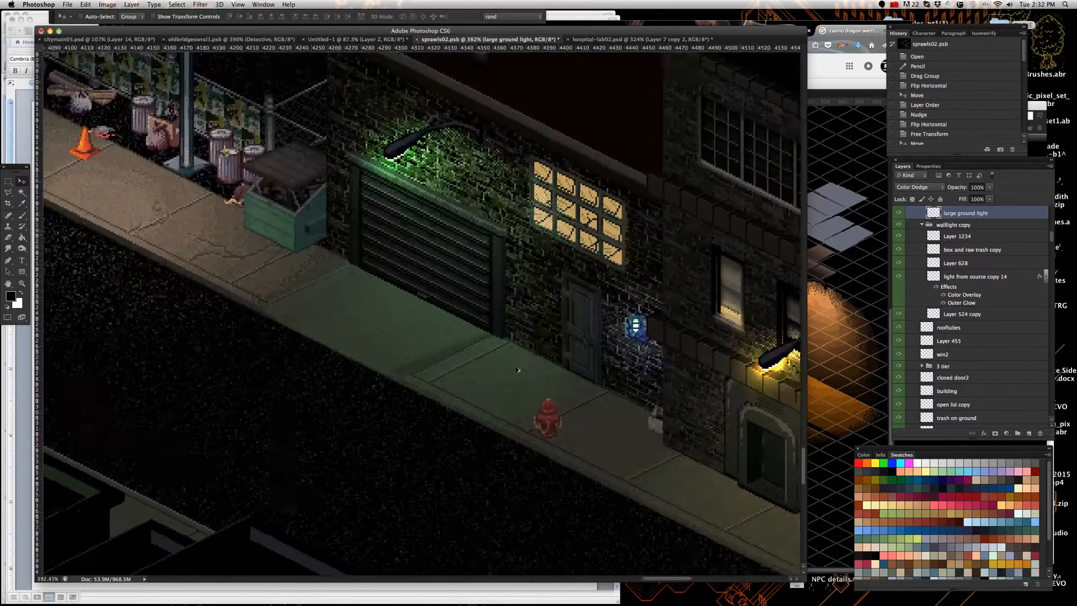
right_click(473, 374)
click(472, 374)
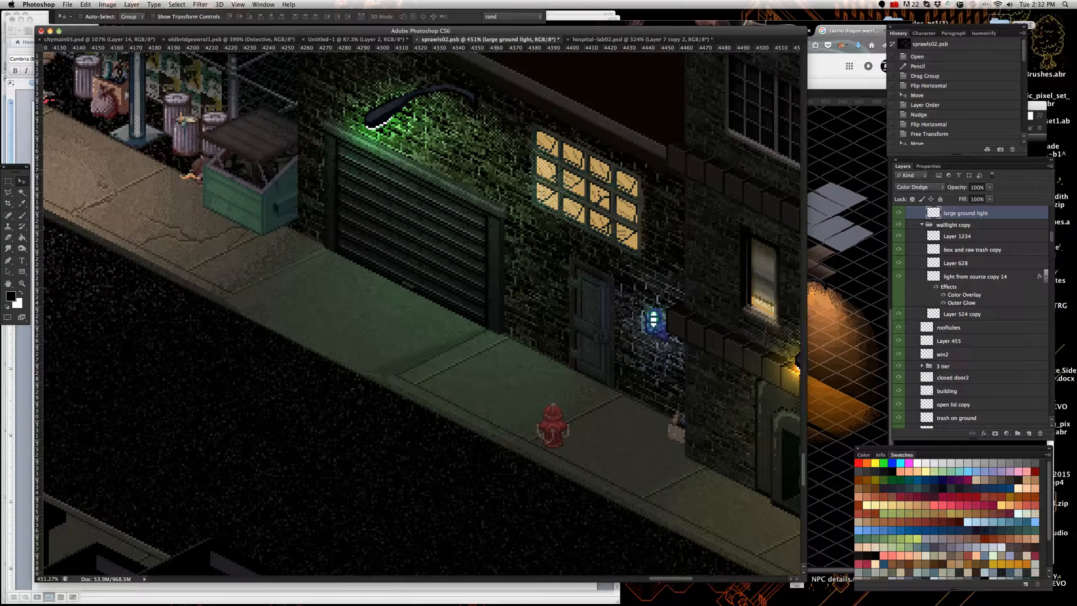
Step: Set the green garage lamp's tall wall light and large ground light layers to Normal blending
right_click(479, 175)
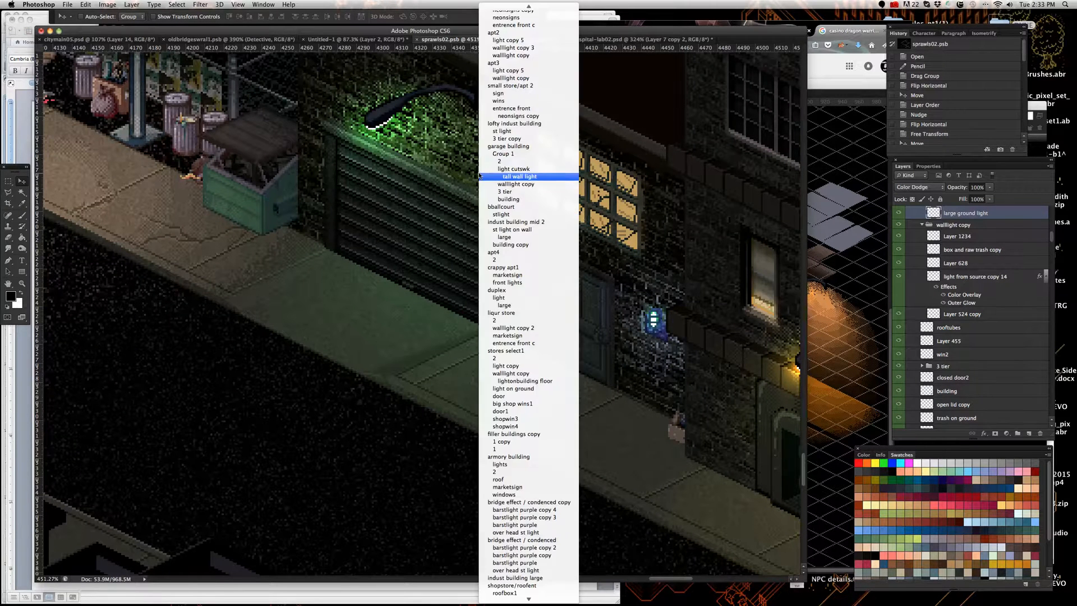
click(519, 175)
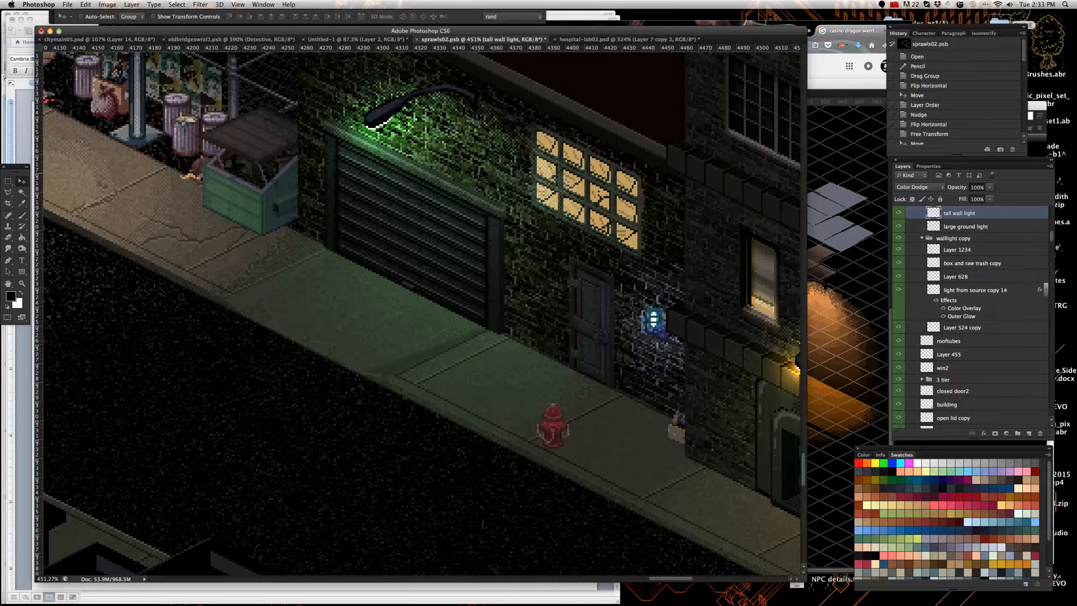
click(918, 187)
click(927, 111)
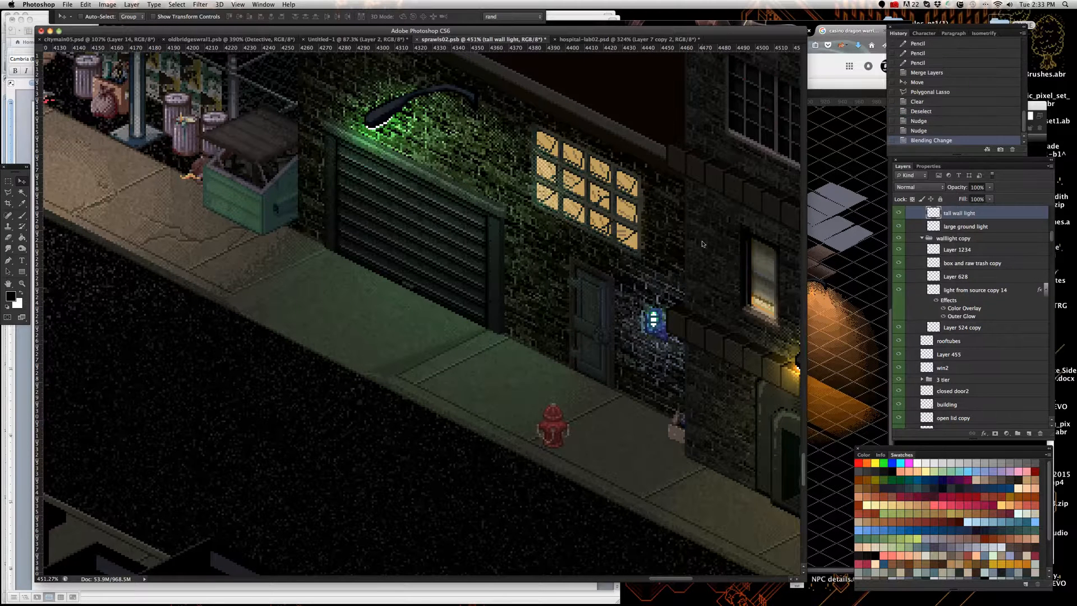
right_click(459, 369)
click(460, 370)
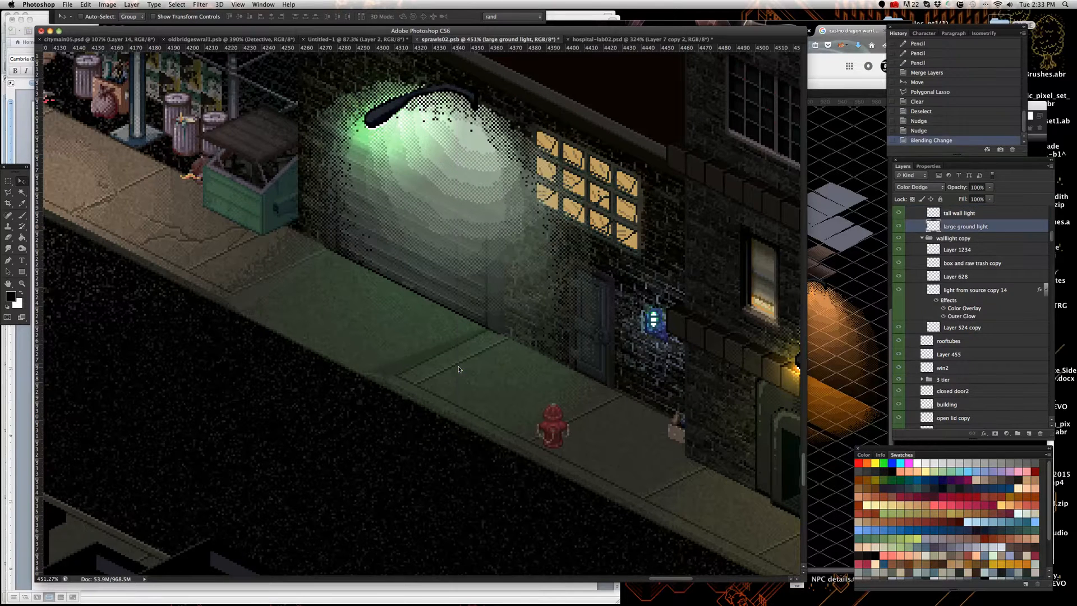
click(921, 187)
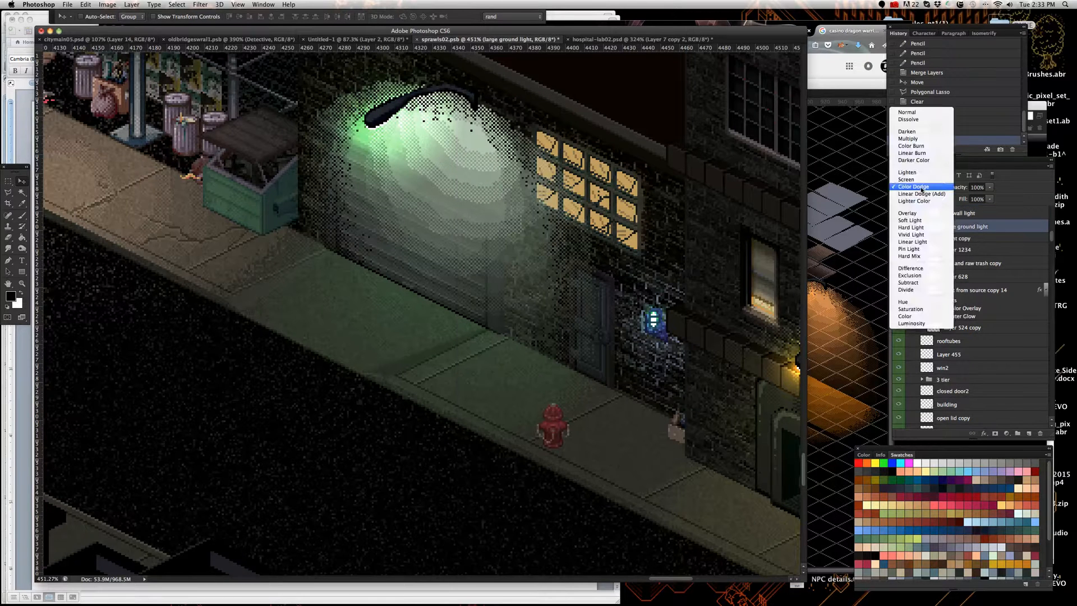
click(909, 112)
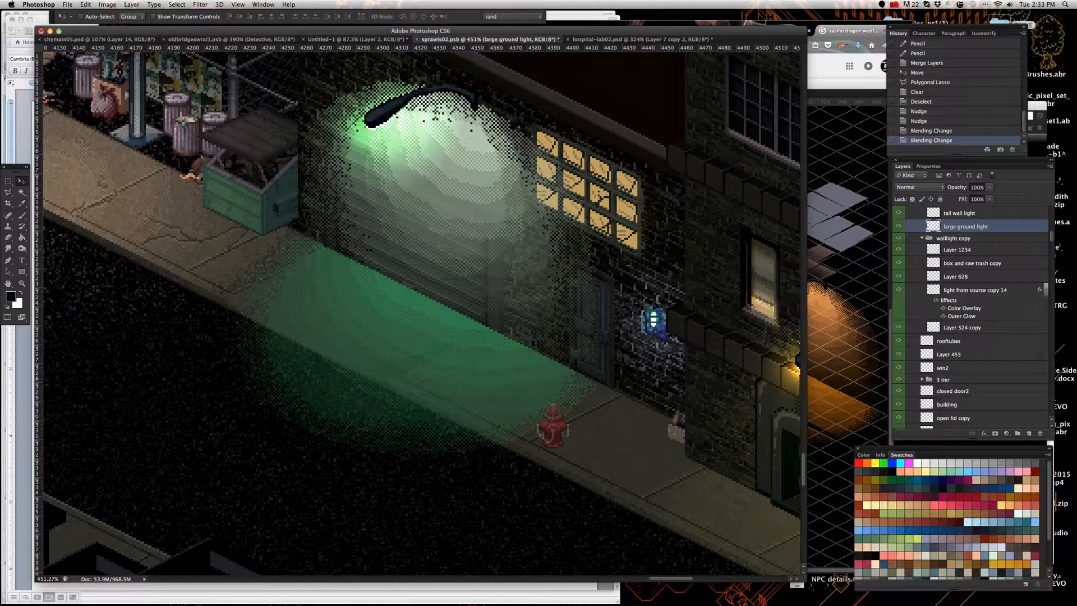
Step: Set the green garage lamp's large ground light and tall wall light layers back to Color Dodge
click(926, 189)
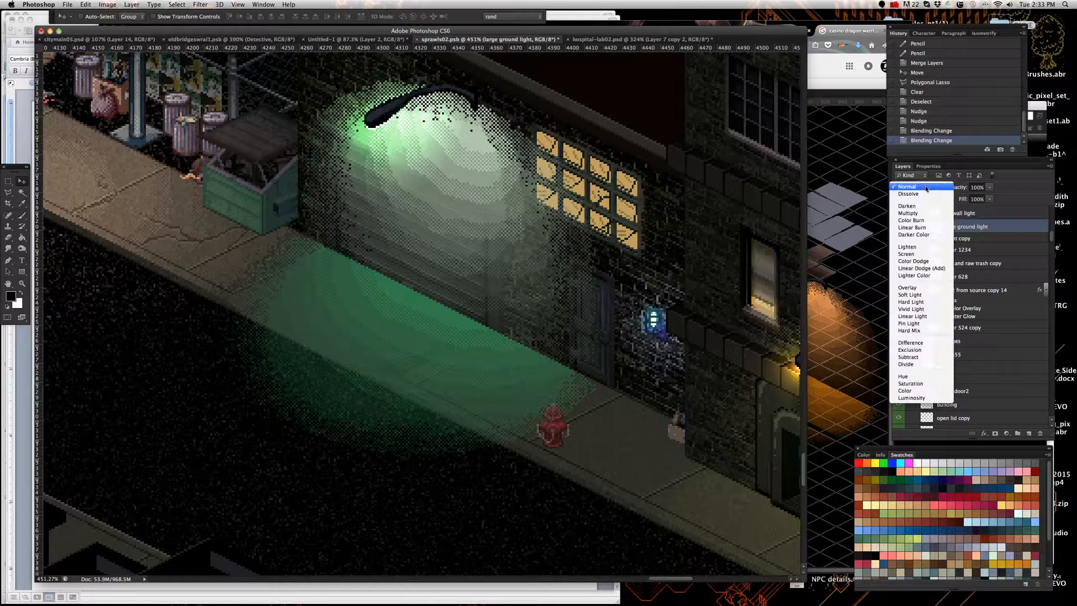
click(912, 261)
click(920, 187)
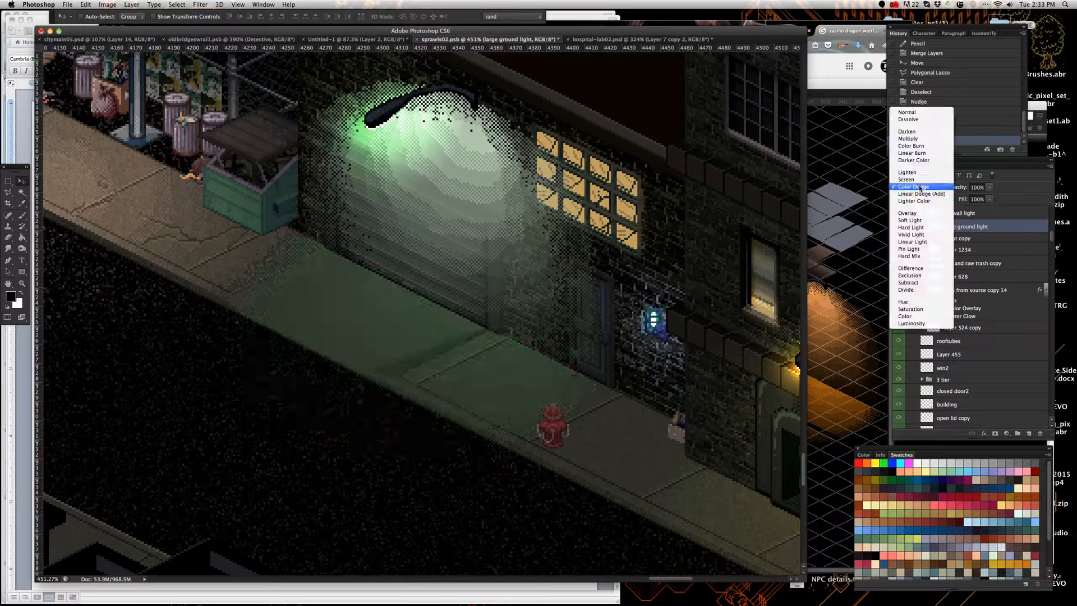
click(417, 273)
right_click(464, 250)
click(477, 241)
click(932, 188)
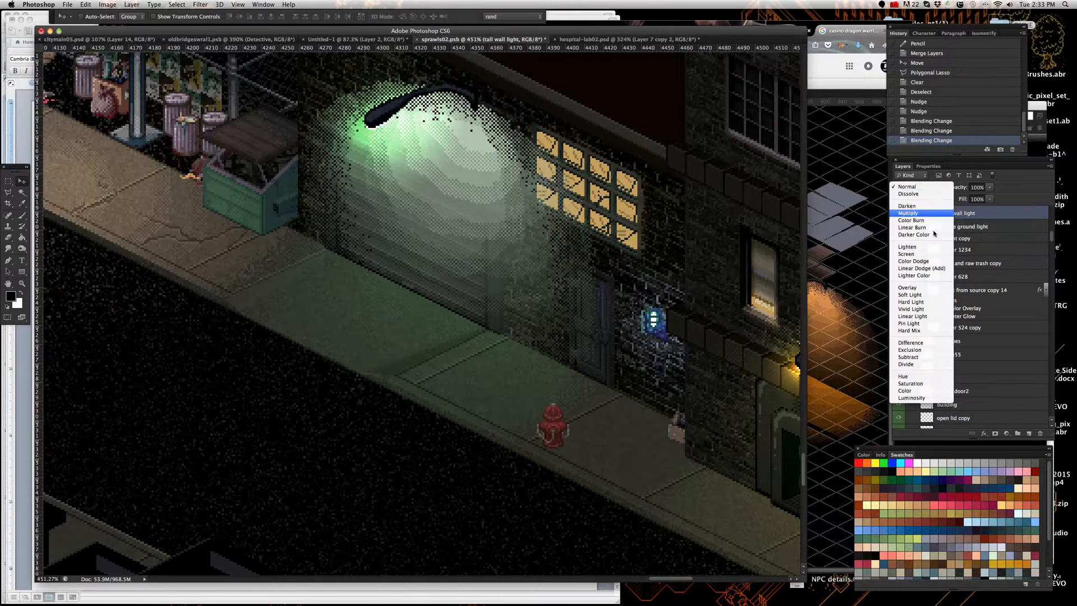
click(913, 260)
Step: Set the large ground light layer below the yellow lamp by the arched doorway to Normal blending
scroll(399, 340, down, 3)
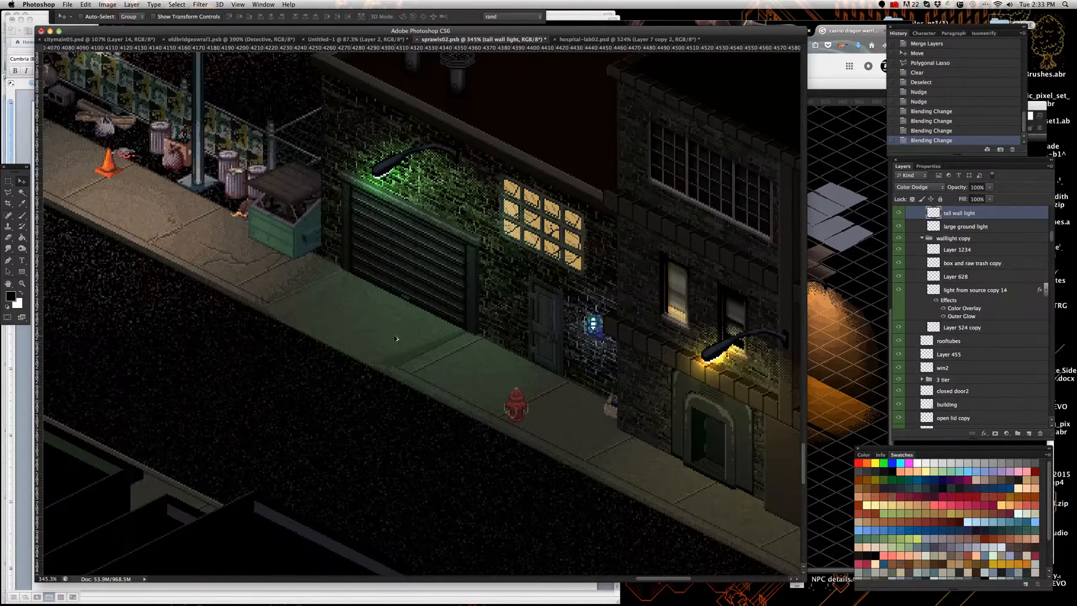
scroll(396, 348, down, 3)
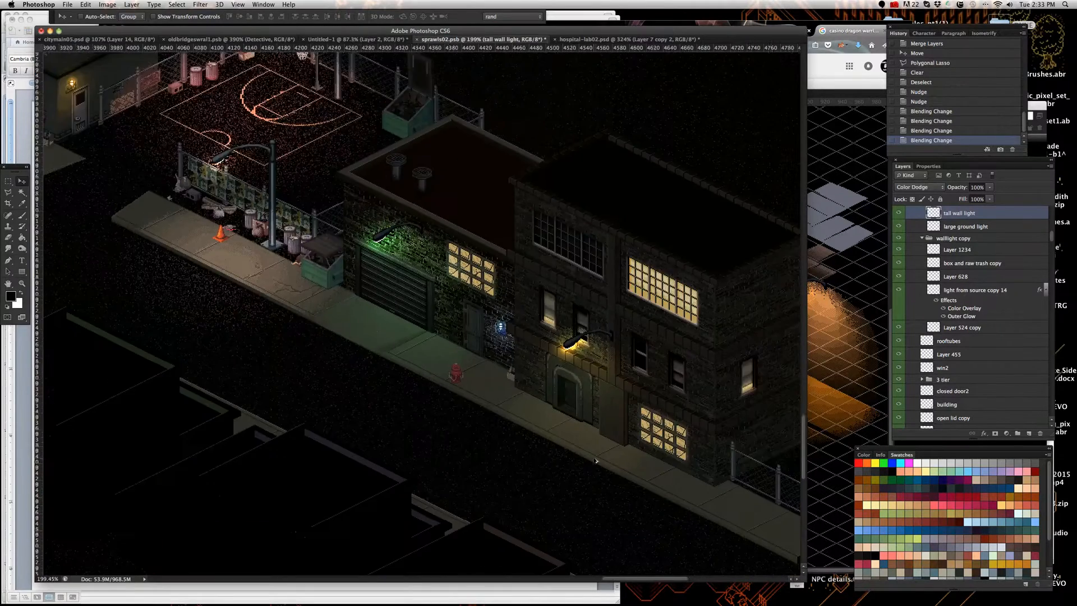
scroll(410, 390, up, 5)
scroll(410, 389, up, 1)
right_click(507, 401)
click(521, 402)
click(920, 187)
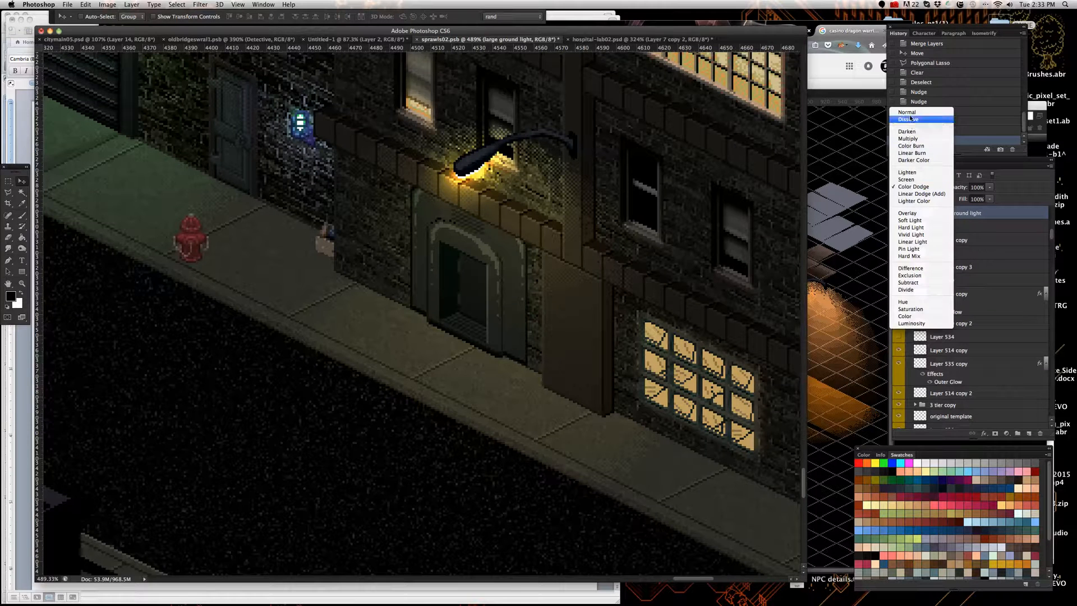
click(907, 112)
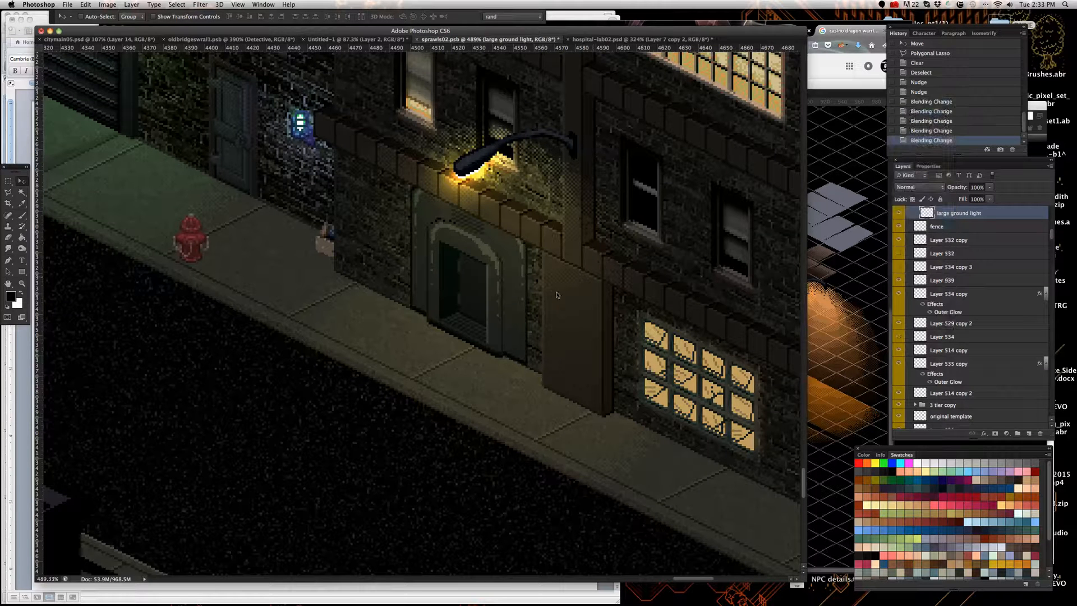
Step: Set the yellow lamp's tall wall light layer to Normal blending
right_click(556, 312)
click(558, 314)
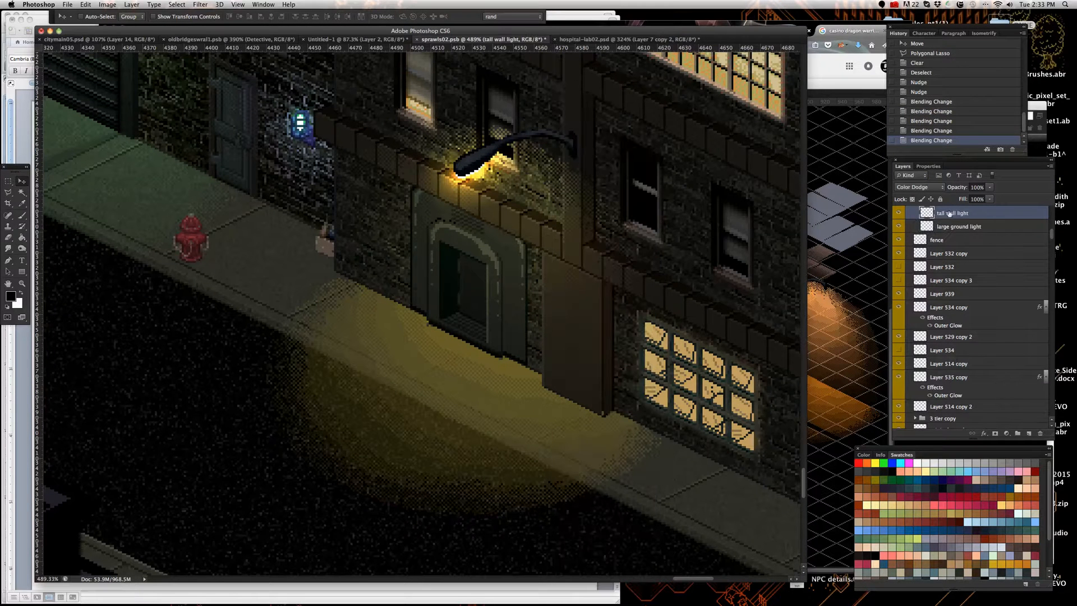
click(931, 187)
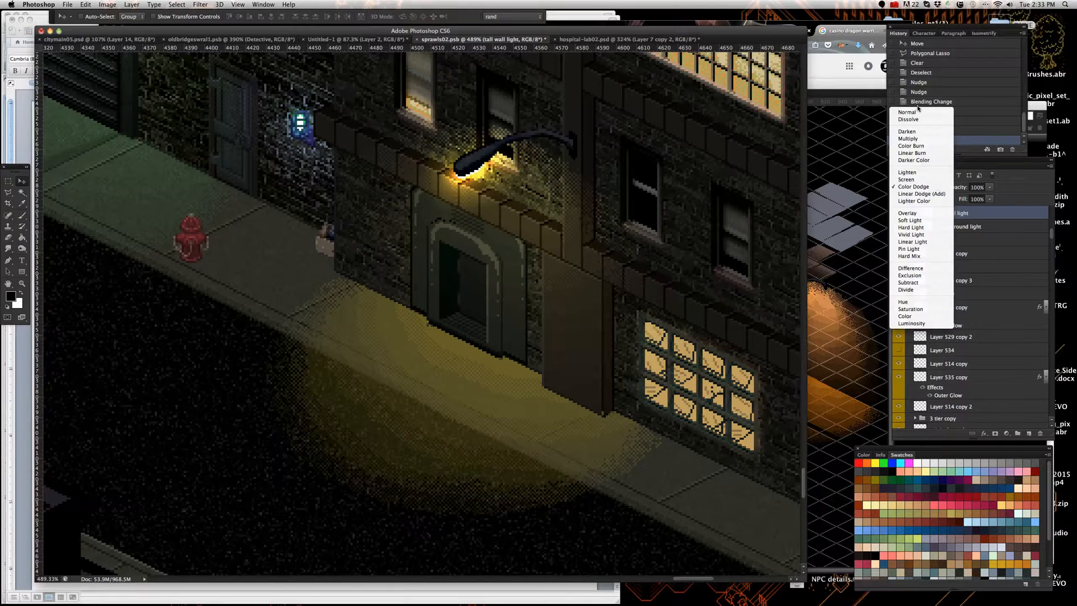
click(917, 114)
scroll(405, 366, down, 3)
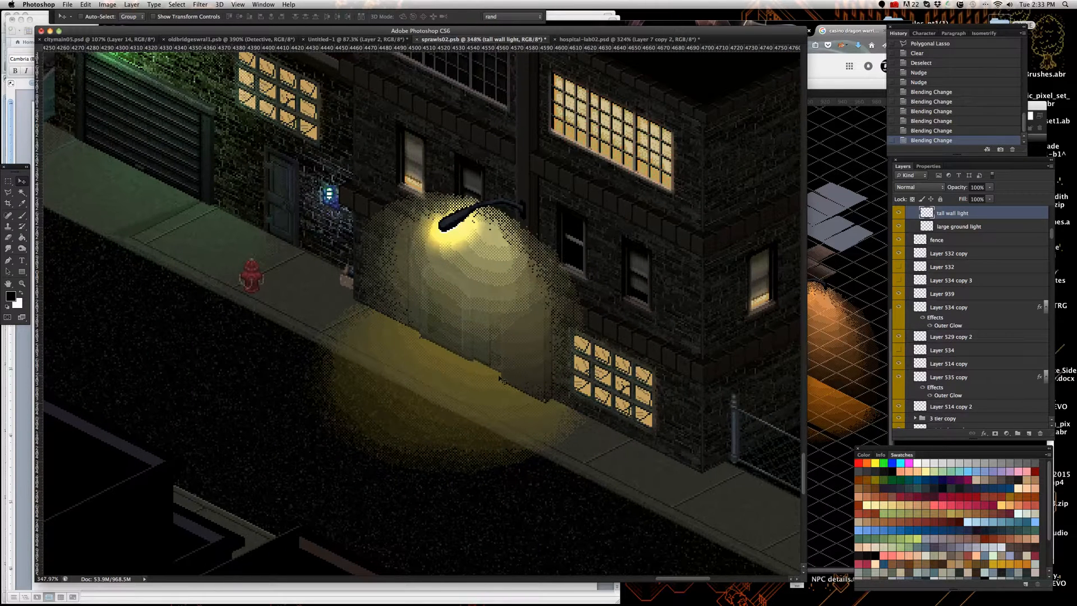
Step: Revert the document history to the last Nudge state, undoing all the blending mode changes
click(945, 91)
click(946, 82)
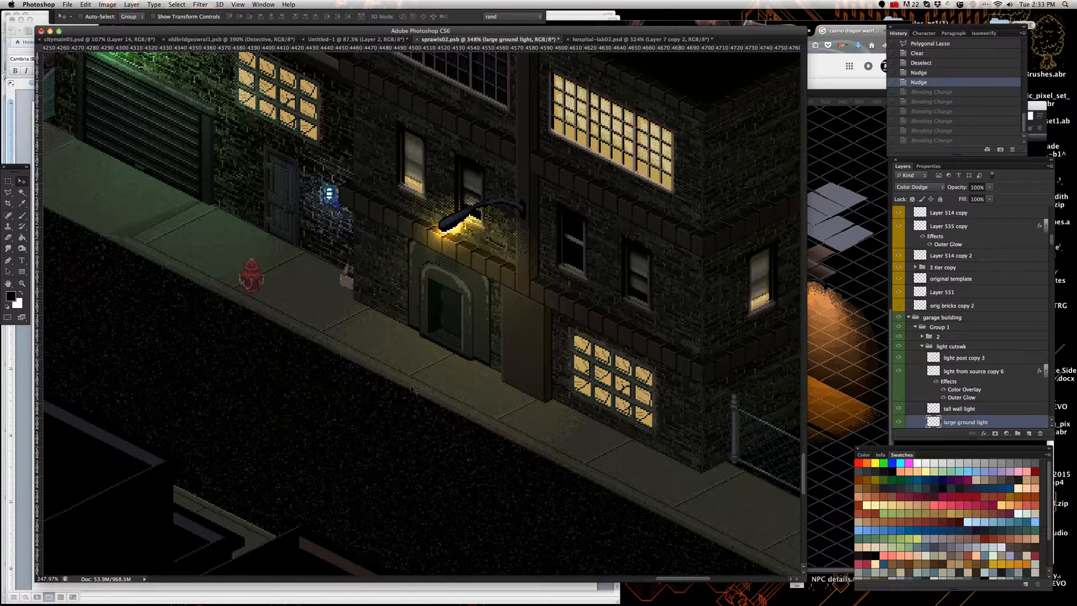
Step: View the street lighting in sprawls02.psb and switch to the lightingeffects01.psb document window
scroll(370, 372, down, 3)
scroll(314, 319, up, 2)
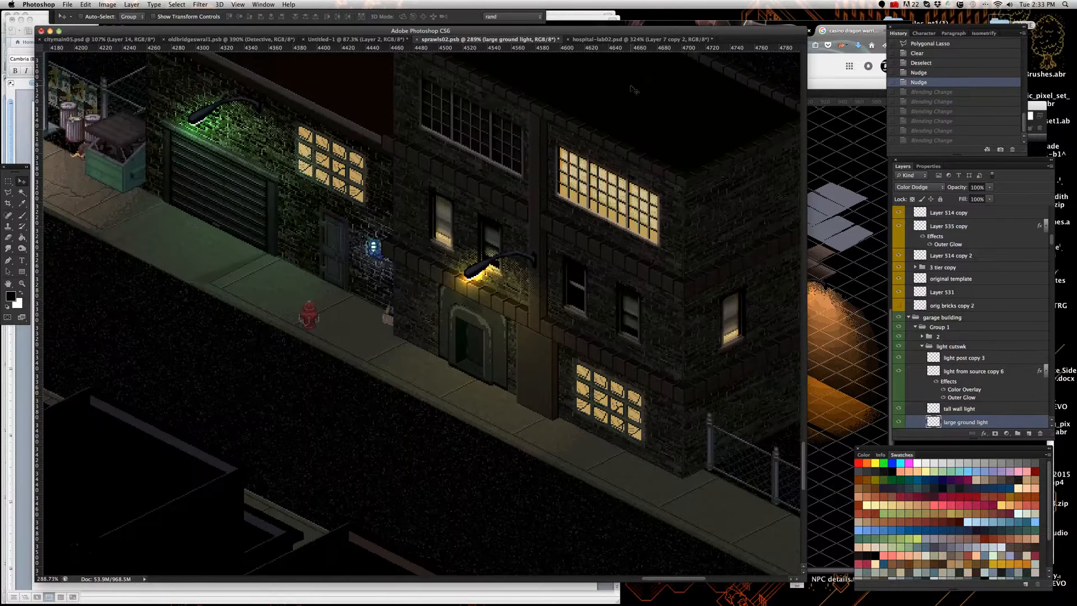
click(847, 388)
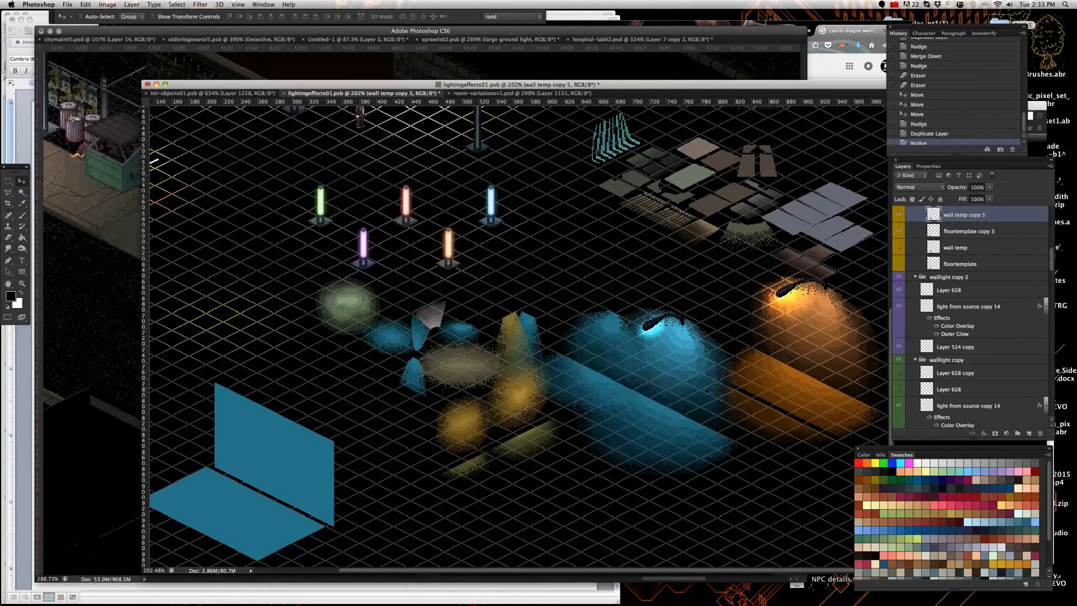
Step: Select the blue lamp's large ground light layer and tall wall light layer in turn, nudging the light
scroll(707, 391, up, 4)
scroll(616, 381, down, 3)
scroll(545, 374, up, 3)
scroll(545, 374, down, 2)
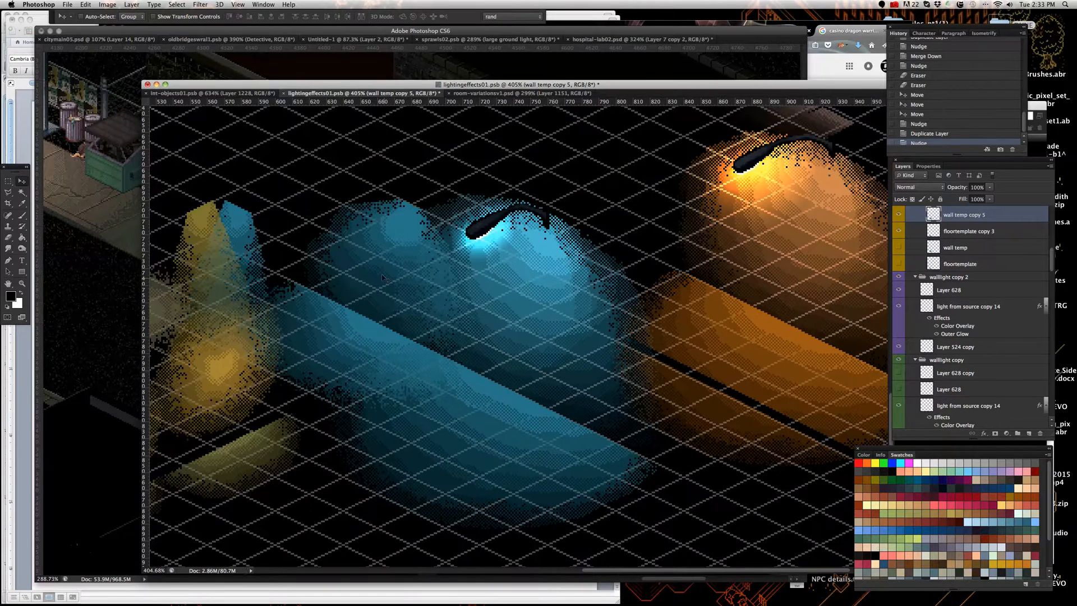
scroll(496, 300, down, 1)
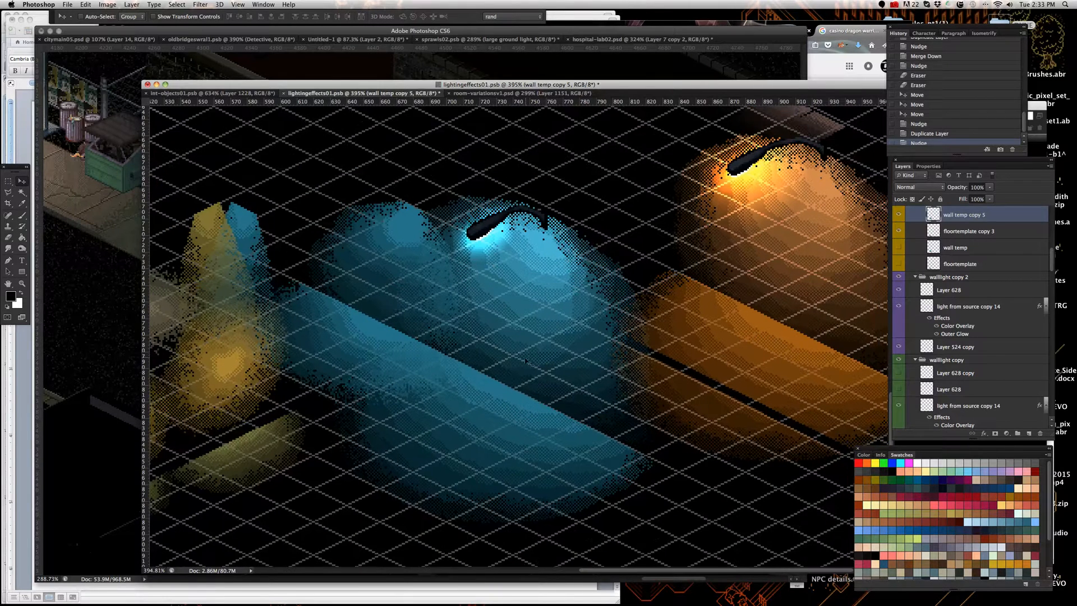
scroll(526, 362, down, 1)
right_click(511, 400)
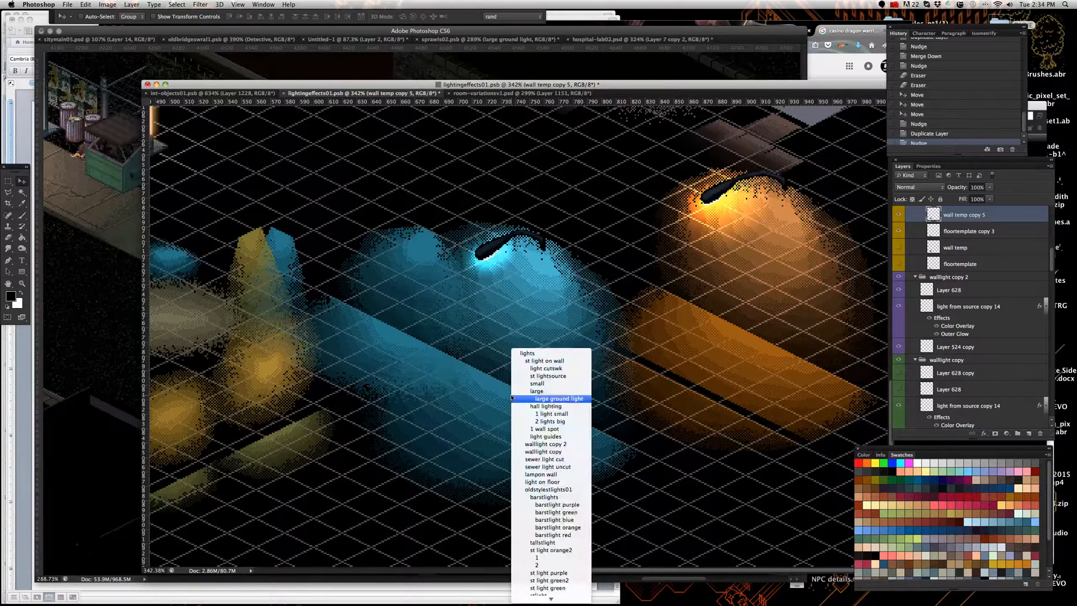
click(512, 397)
right_click(532, 266)
click(531, 268)
key(shift+Up)
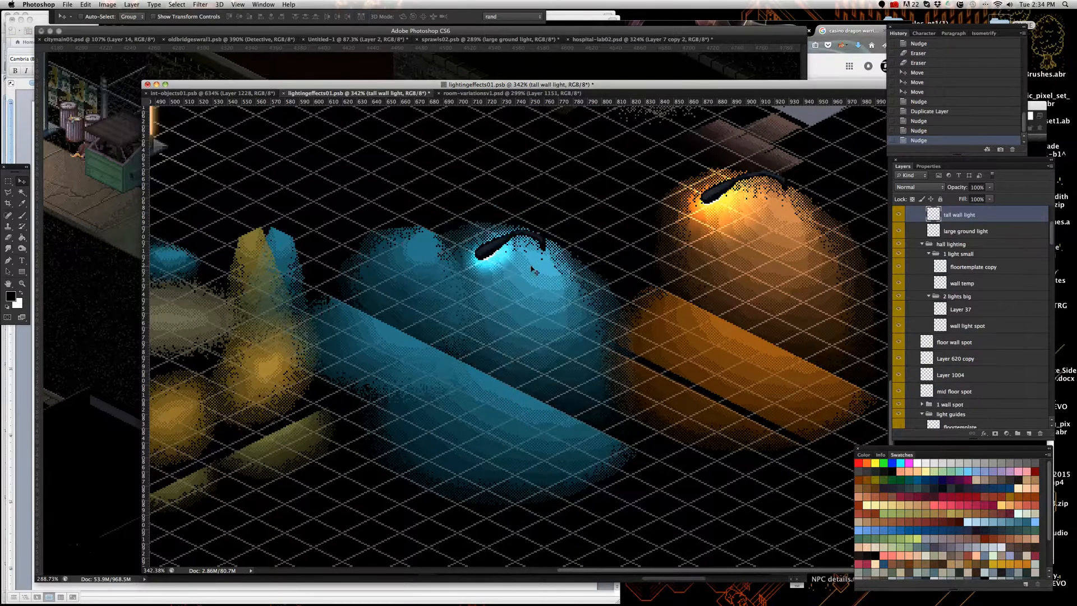
Step: Examine the small dithered floor and wall light pieces between the blue lamp and the flat blue templates
scroll(531, 270, down, 3)
scroll(315, 442, up, 4)
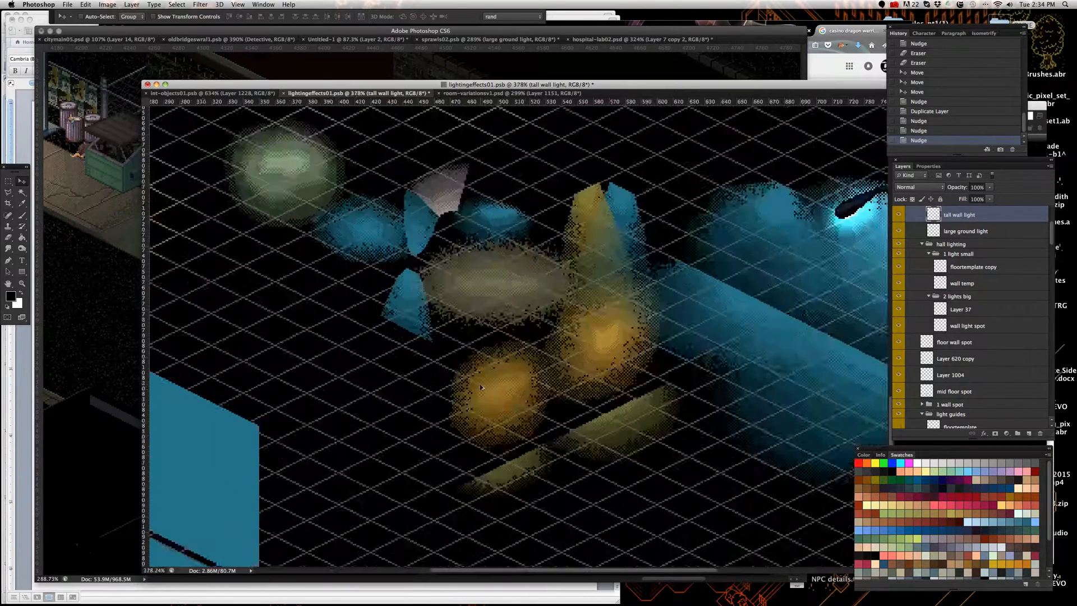
scroll(479, 384, down, 2)
scroll(545, 348, down, 2)
scroll(211, 466, up, 5)
scroll(580, 372, down, 5)
scroll(430, 467, up, 1)
scroll(409, 432, down, 1)
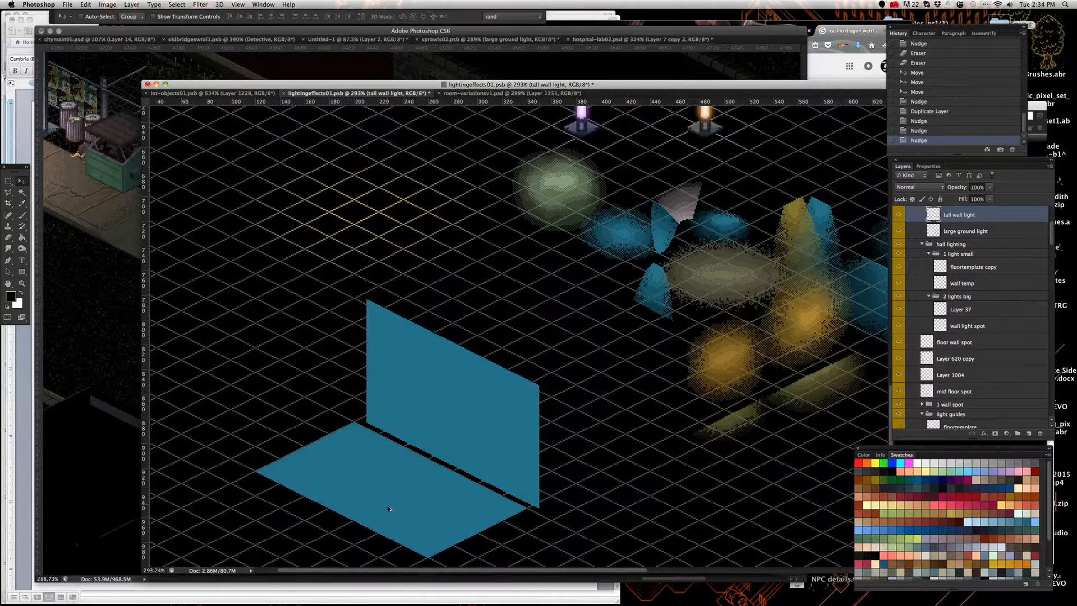
Step: Inspect the flat blue wall and floor light templates and how they align to the isometric grid
scroll(389, 508, up, 1)
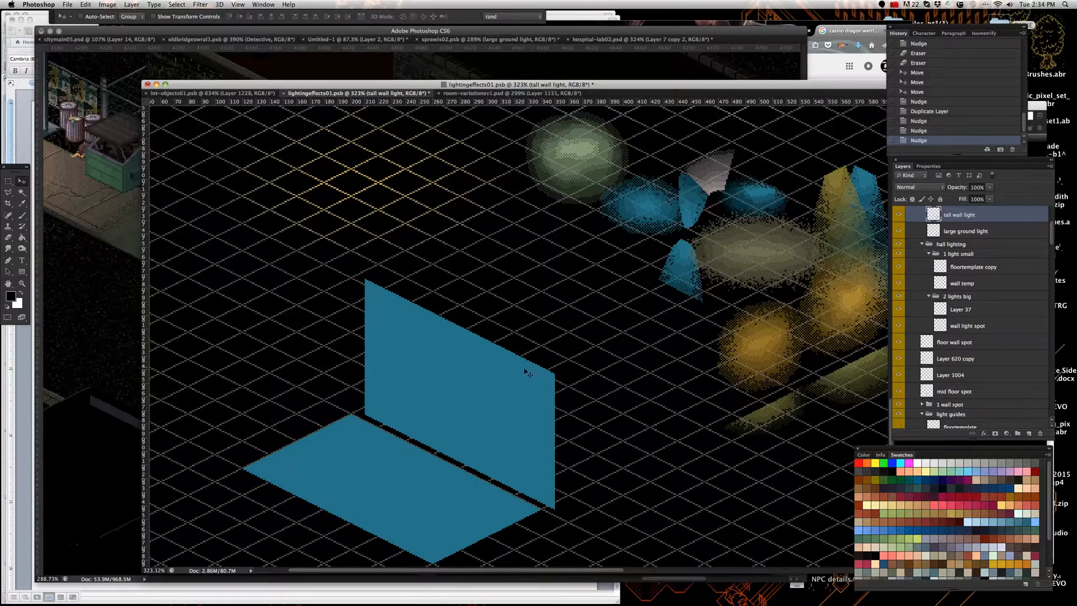
scroll(505, 365, down, 1)
scroll(643, 474, up, 3)
scroll(495, 402, down, 3)
scroll(410, 450, up, 3)
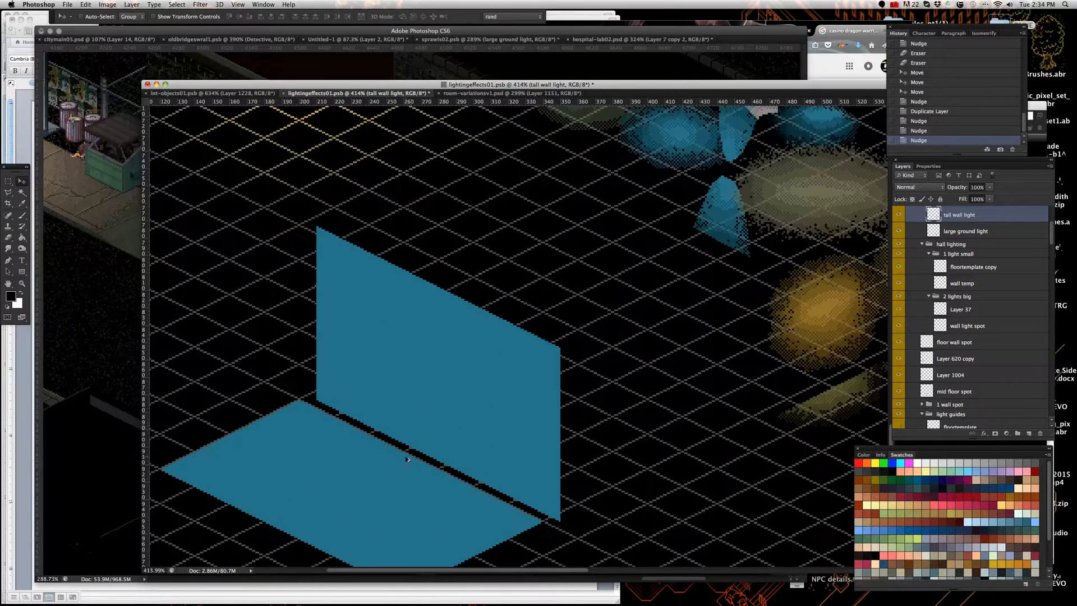
scroll(417, 391, down, 2)
scroll(323, 433, up, 1)
scroll(443, 414, down, 1)
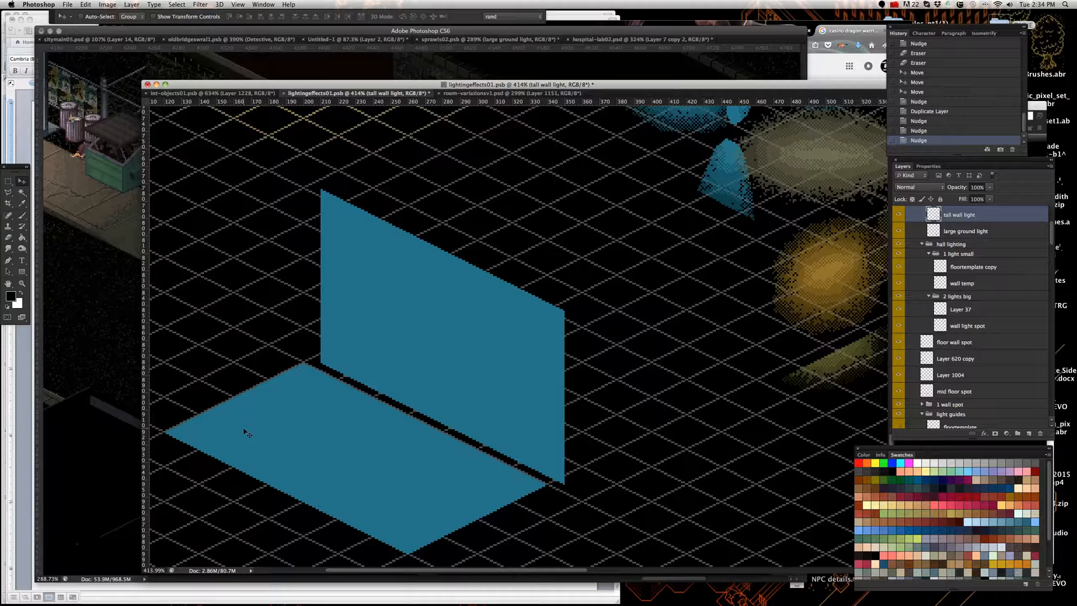
scroll(399, 447, down, 3)
scroll(314, 449, up, 3)
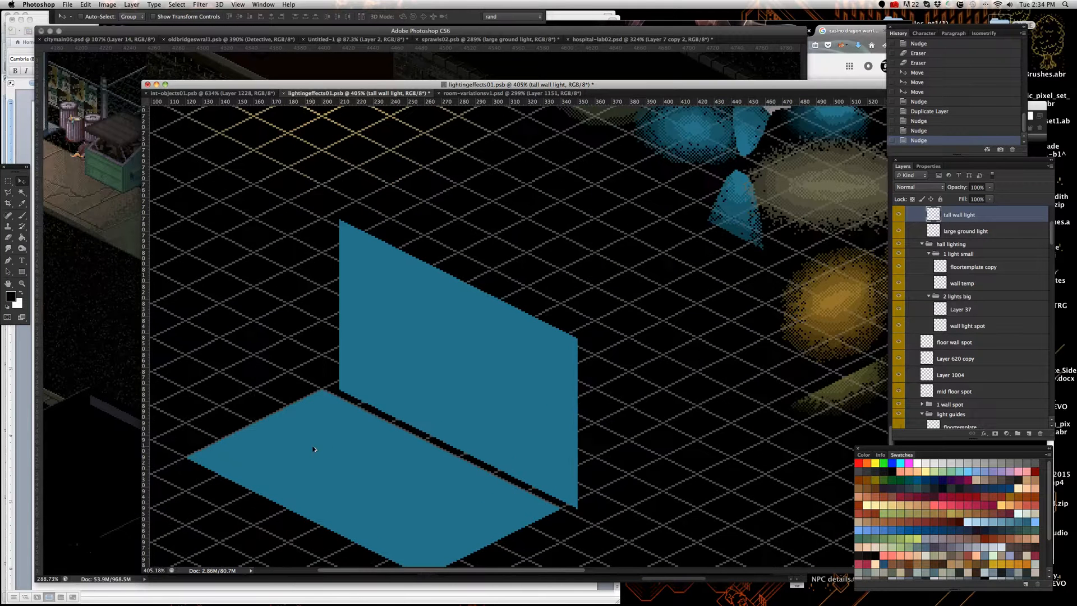
Step: Select the blue wall template layer, wall temp copy 5, and activate the Brush tool
scroll(314, 448, down, 1)
right_click(508, 404)
click(521, 400)
click(20, 218)
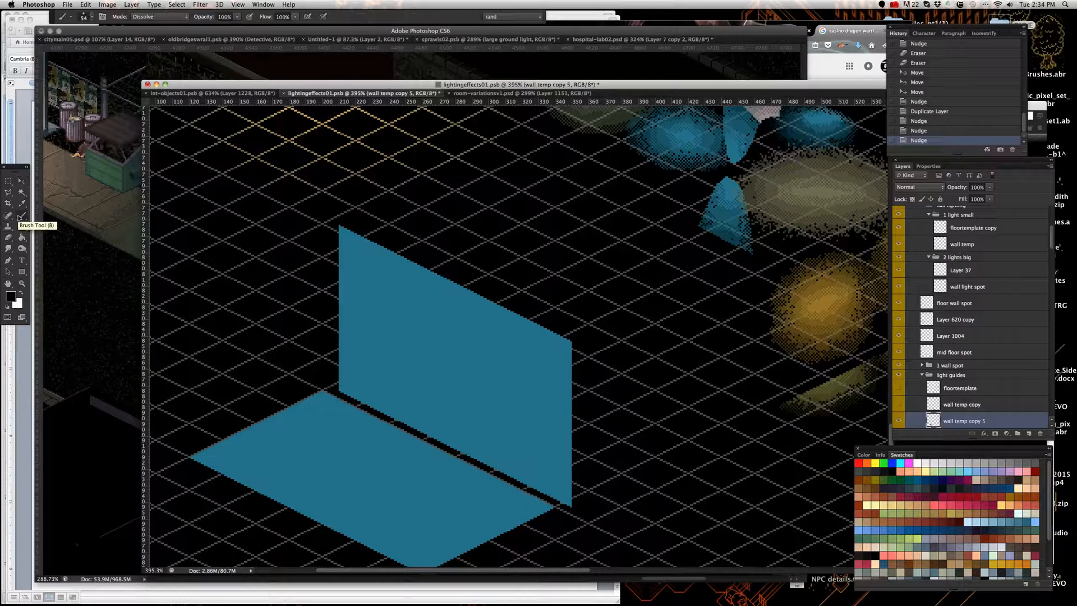
Step: Compare the dithered light around the blue lamp with the flat blue wall and floor templates
scroll(435, 351, down, 4)
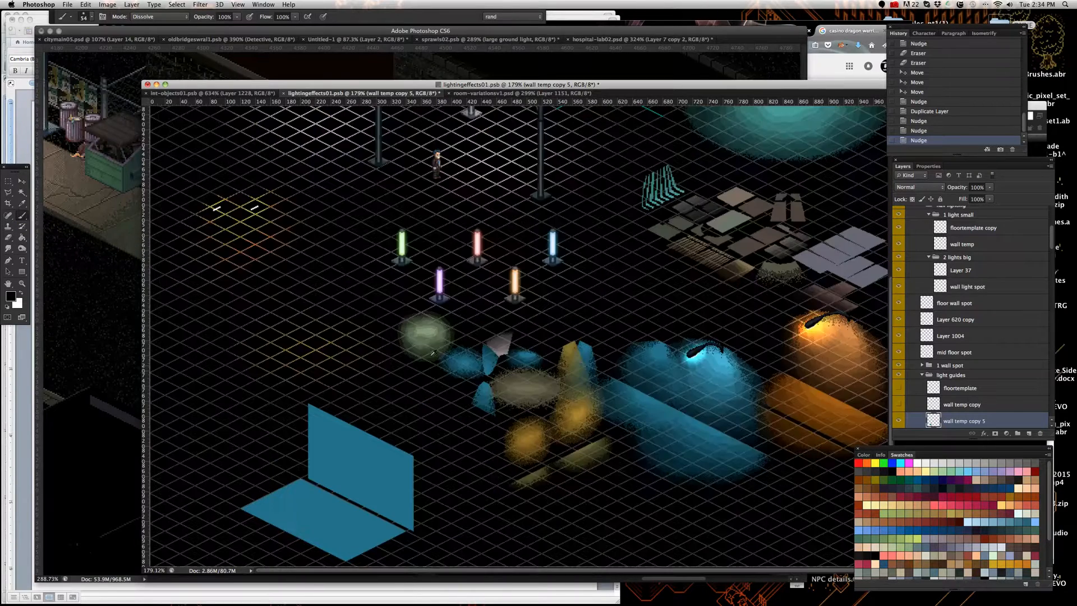
scroll(764, 381, up, 4)
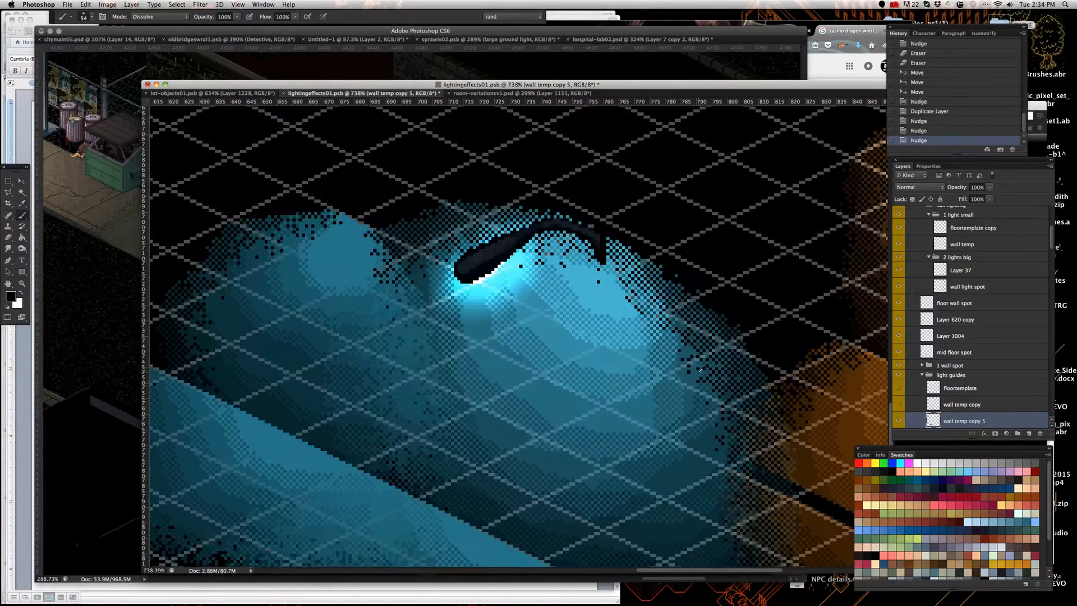
scroll(699, 369, up, 1)
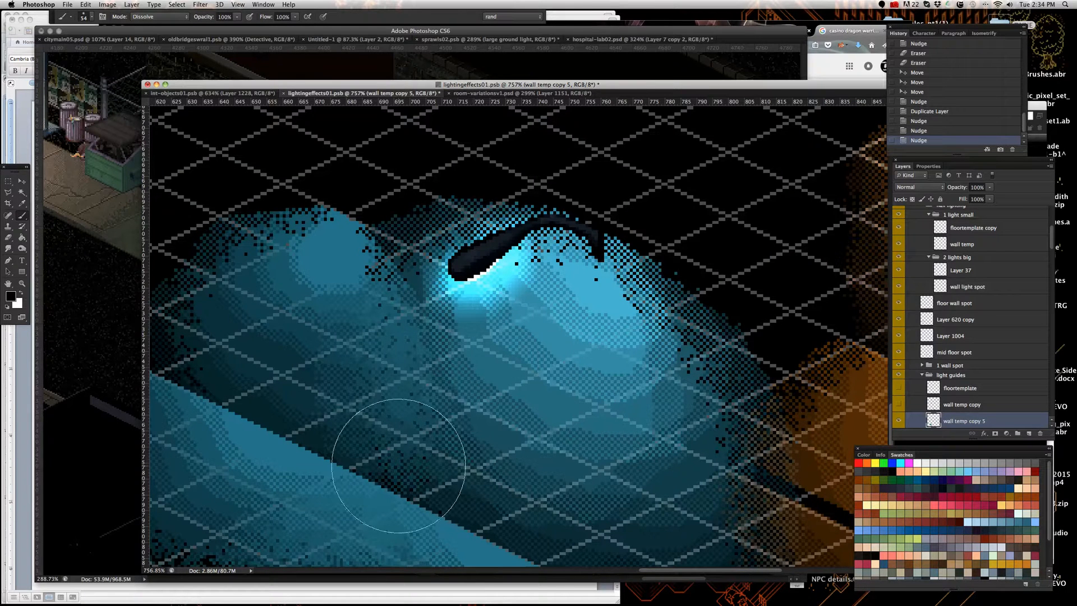
scroll(509, 328, down, 4)
scroll(509, 328, down, 4)
scroll(360, 439, up, 5)
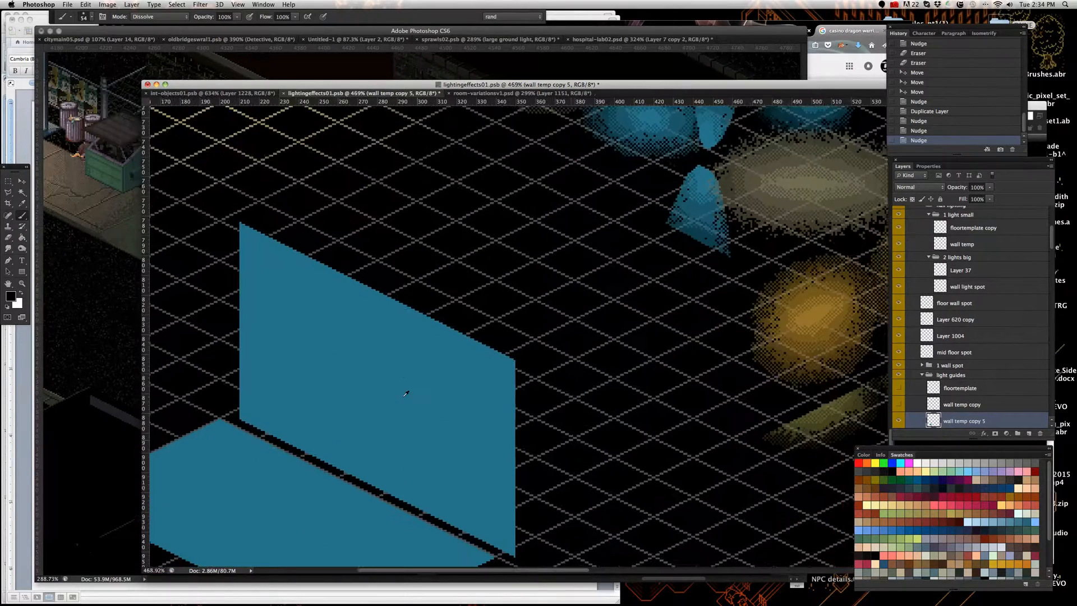
scroll(380, 392, down, 1)
scroll(245, 409, left, 3)
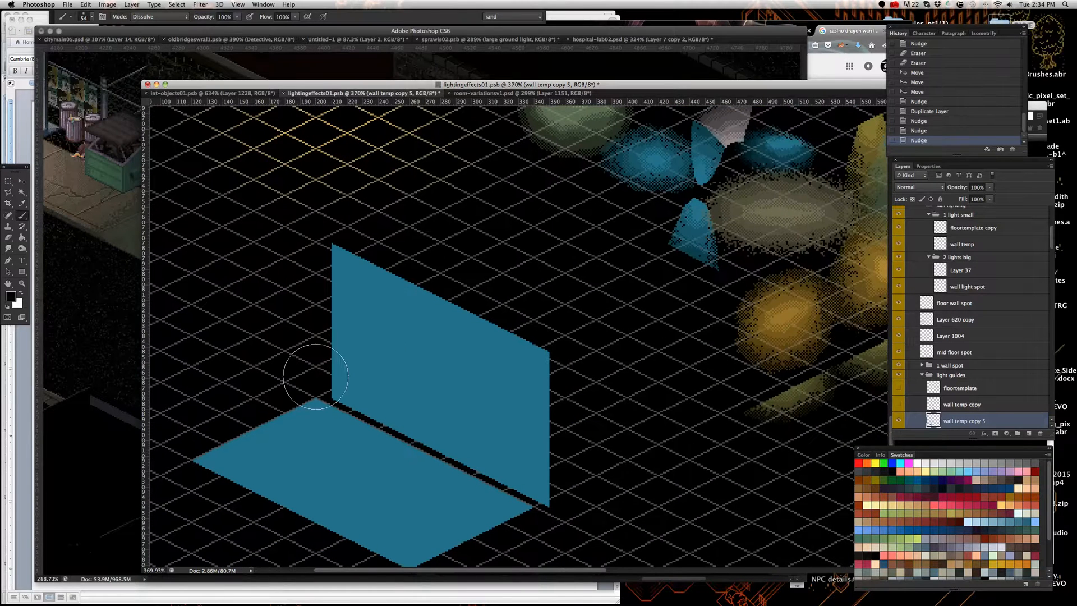
scroll(315, 378, down, 1)
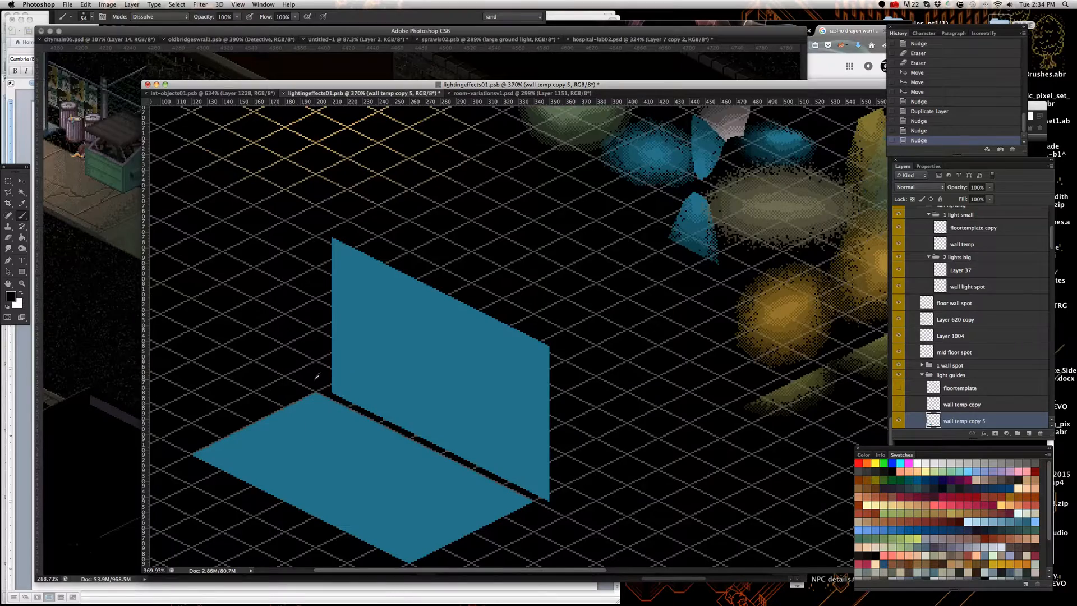
scroll(479, 365, down, 10)
scroll(697, 453, up, 10)
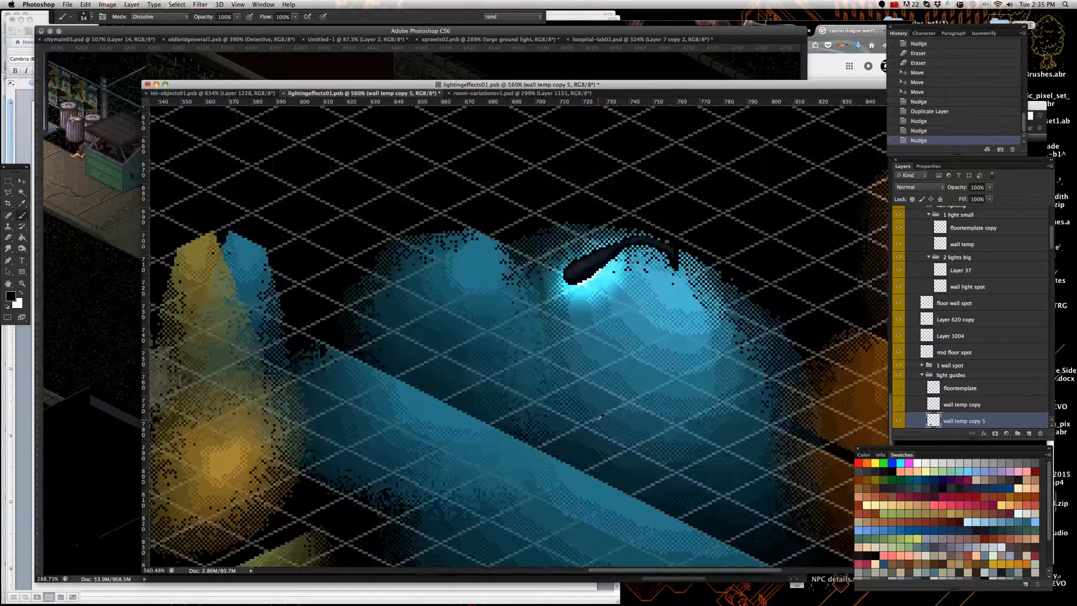
scroll(697, 453, up, 5)
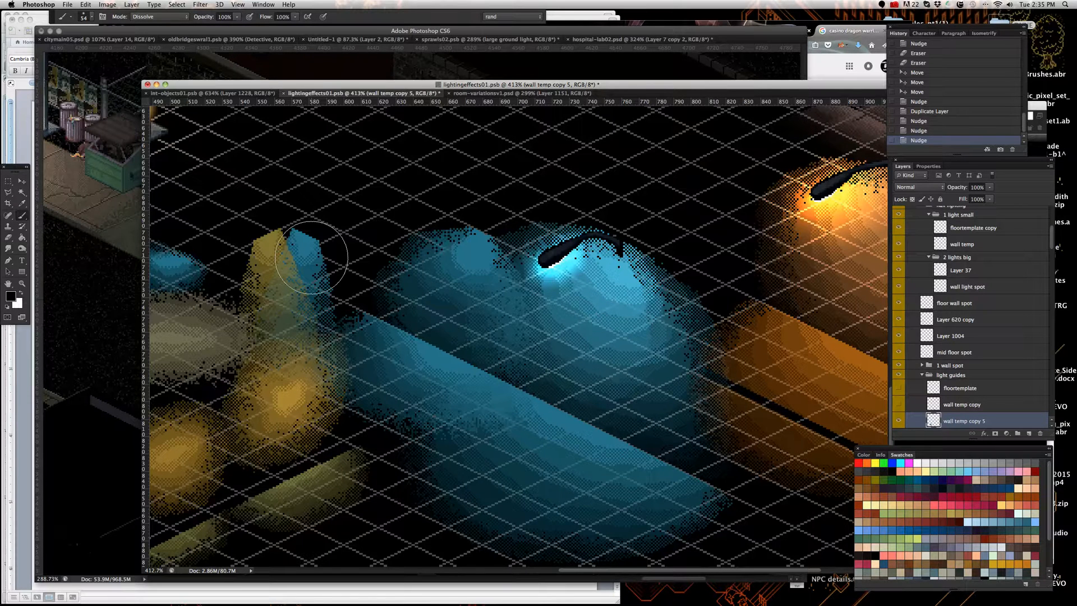
Step: Switch to sprawls02.psb to view the street lamps' lighting, and return to the blue wall template in lightingeffects01.psb
click(73, 260)
scroll(475, 296, up, 5)
scroll(545, 294, down, 5)
scroll(202, 129, up, 7)
scroll(307, 162, down, 5)
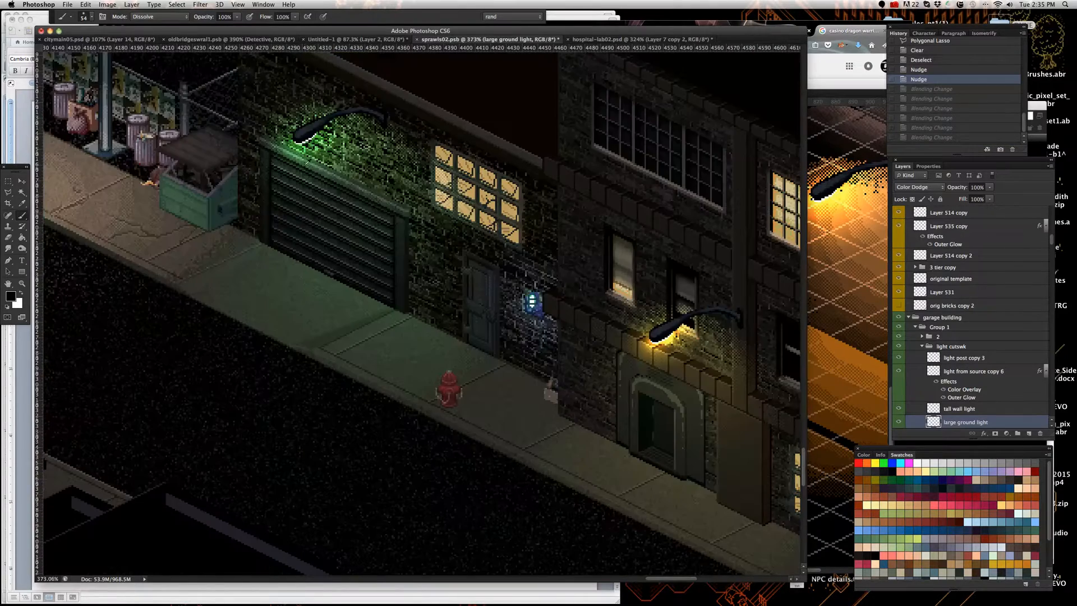
click(845, 331)
scroll(634, 346, down, 5)
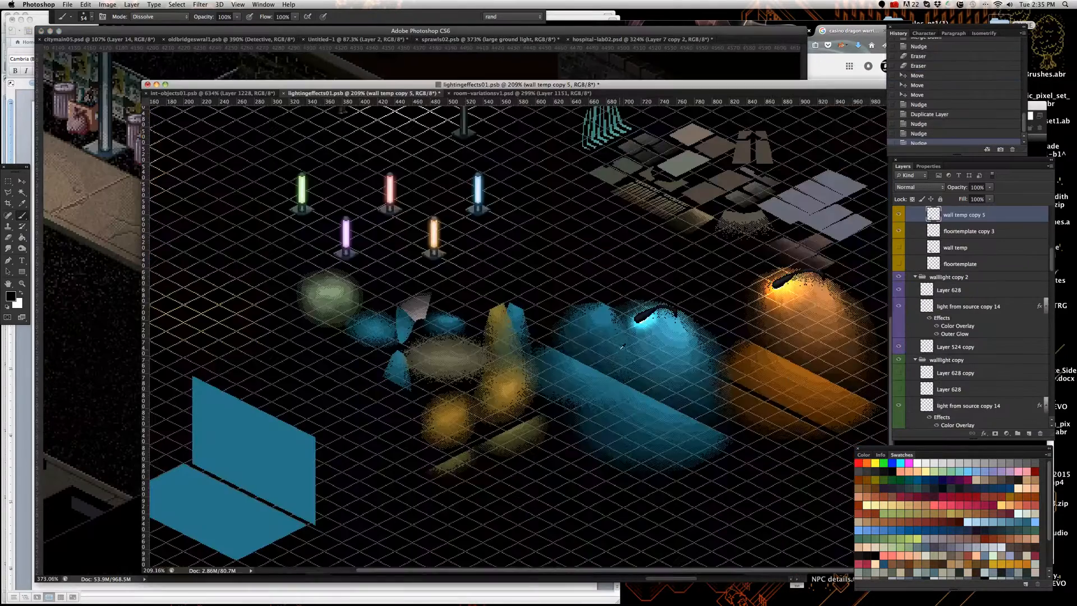
scroll(338, 433, up, 4)
scroll(348, 404, down, 2)
scroll(363, 355, up, 4)
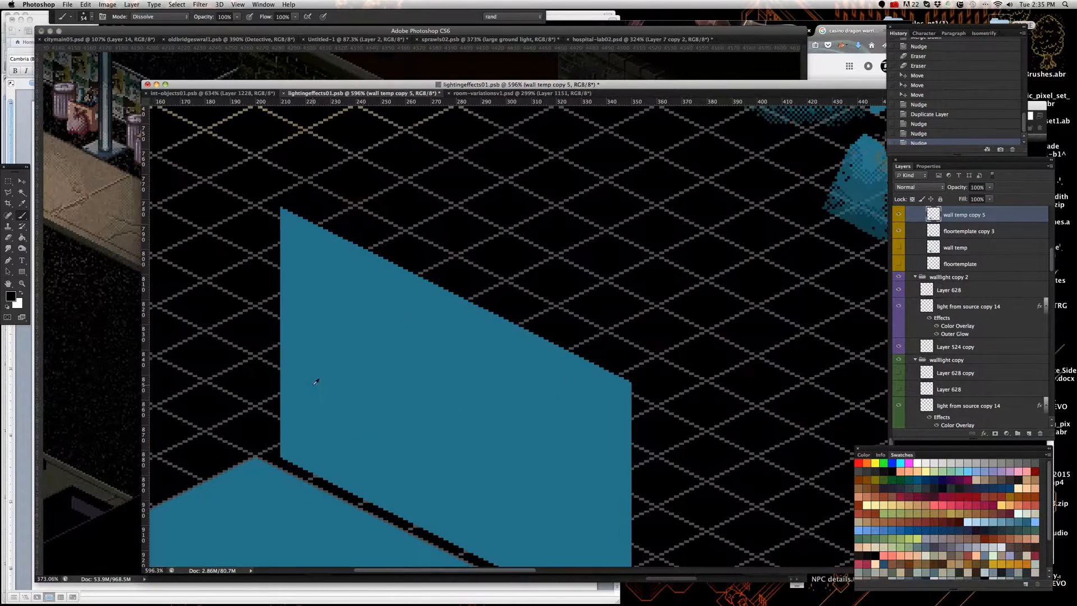
Step: Alternate between the Eraser and Brush tools, finishing on the Eraser in Pencil mode
click(8, 239)
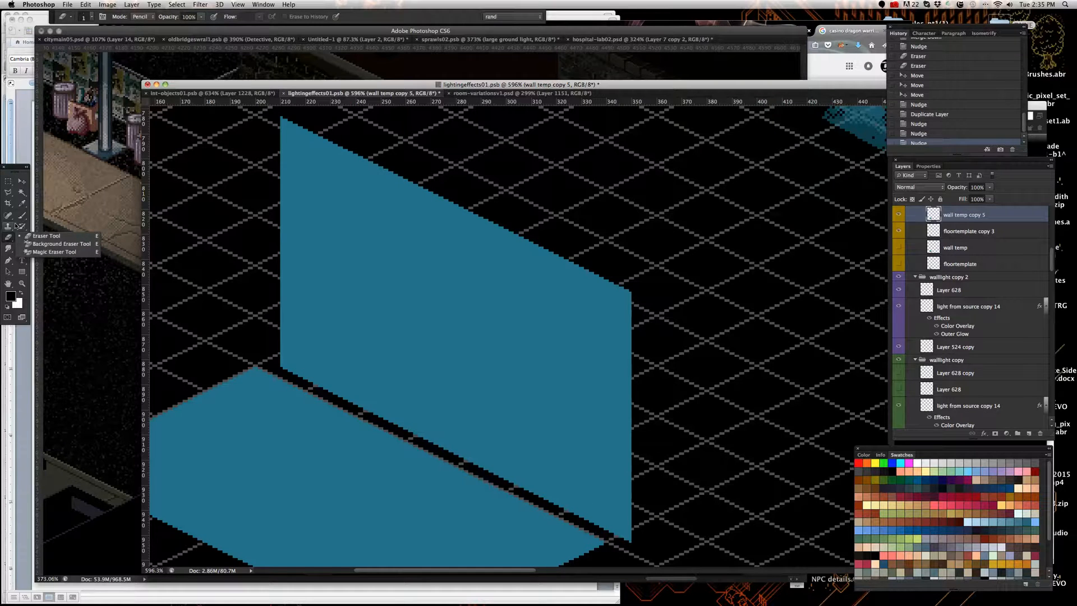
click(21, 217)
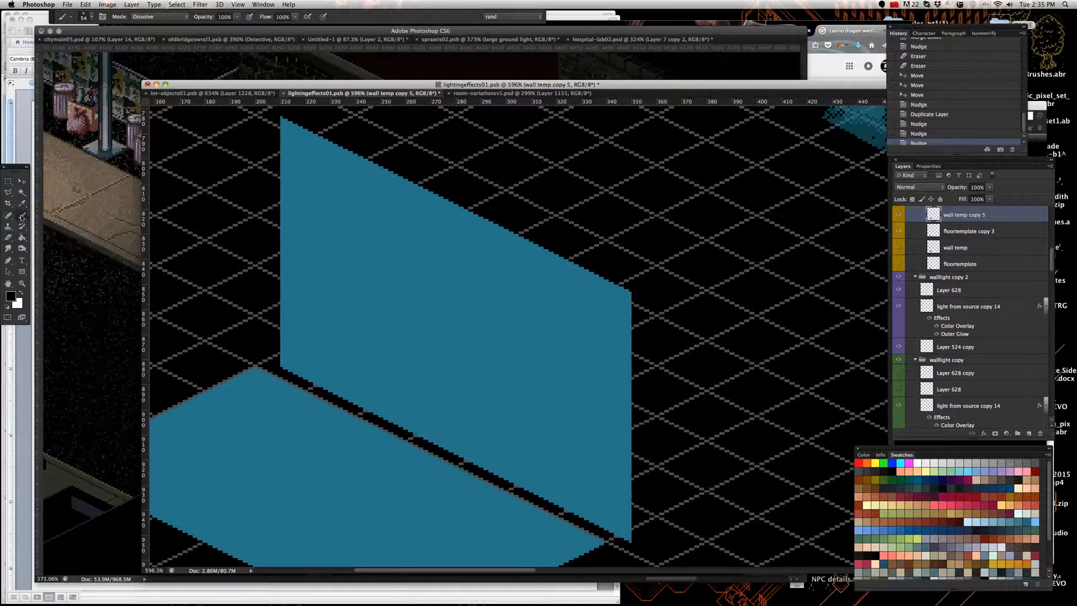
click(8, 239)
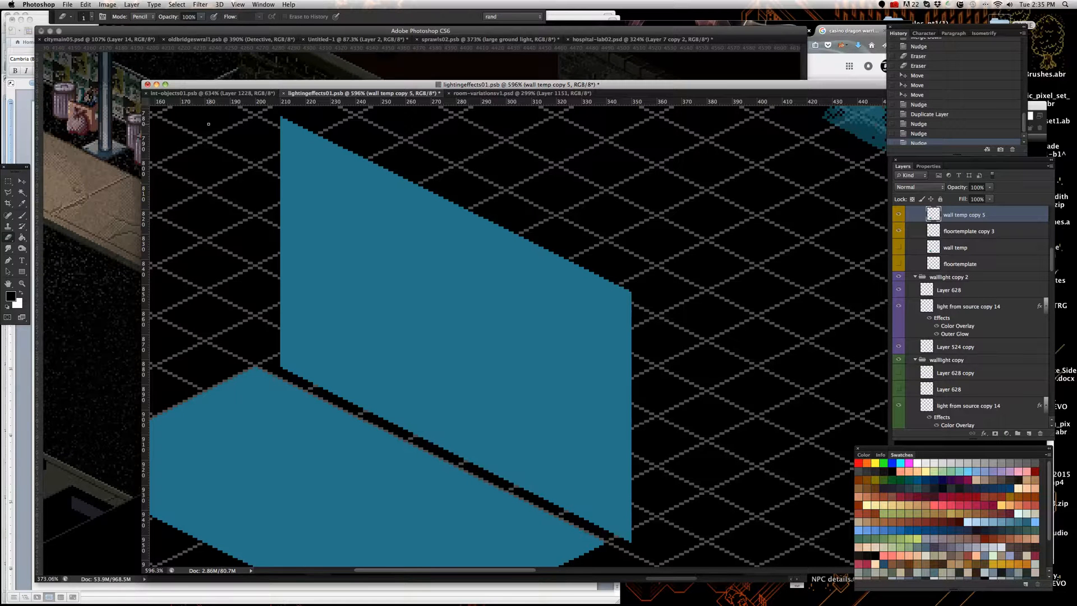
scroll(437, 276, down, 5)
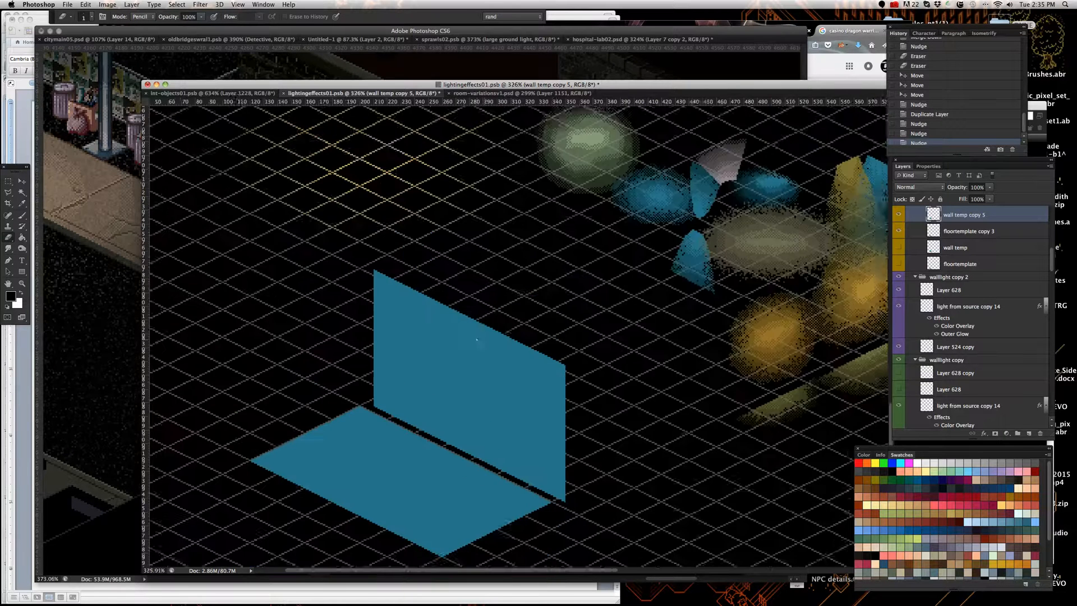
scroll(470, 350, up, 3)
Step: Activate the Move tool and pick the wall temp copy 5 layer from the blue wall template
click(24, 182)
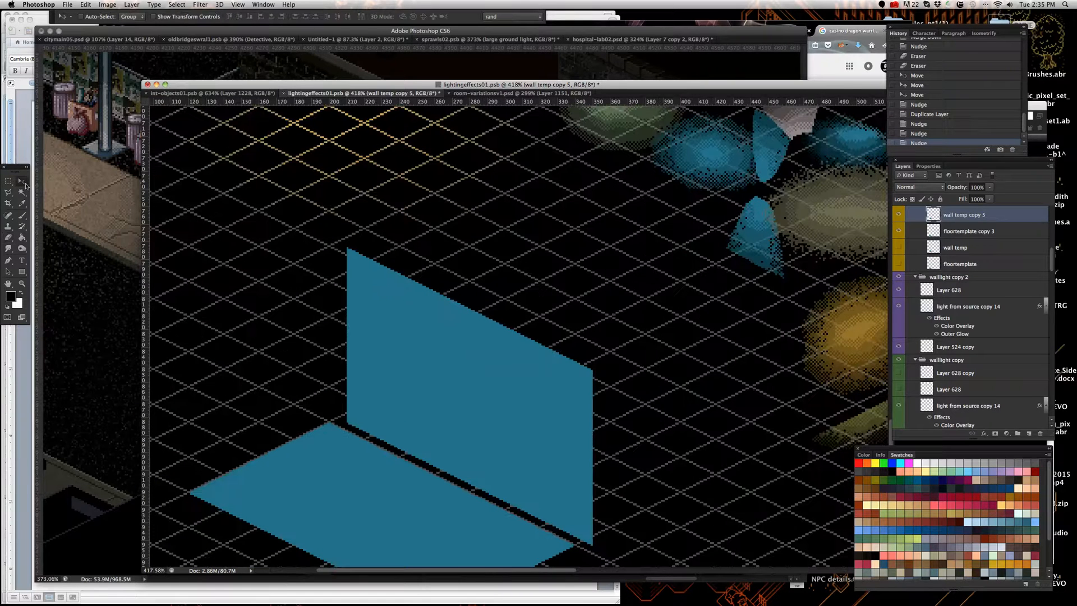
right_click(413, 404)
click(414, 405)
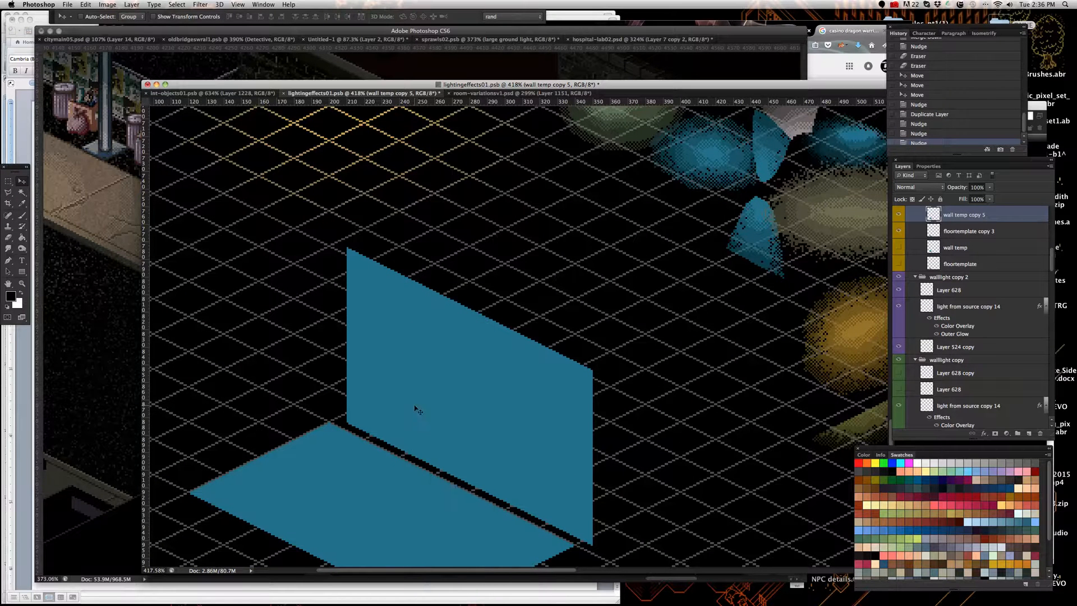
Step: Set the foreground colour to bright magenta, ff00f6
click(11, 296)
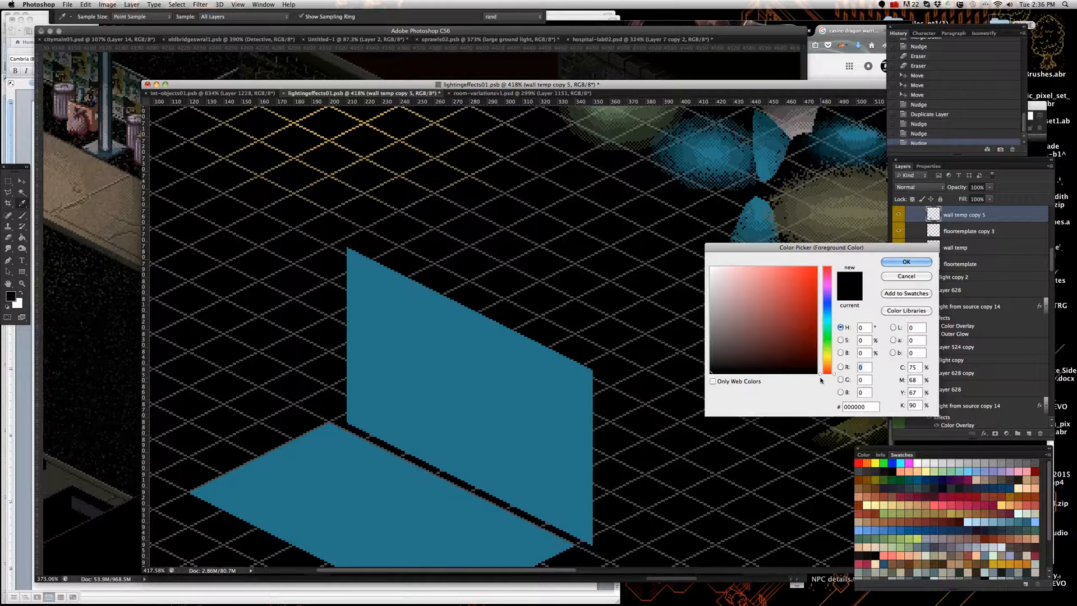
click(826, 284)
drag(813, 270, 905, 262)
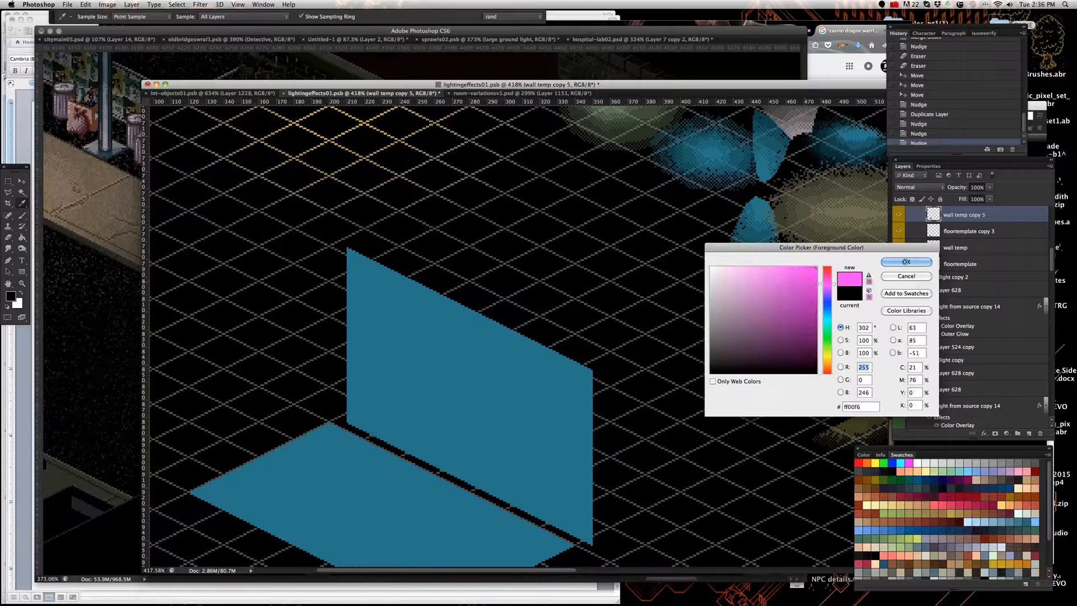
click(906, 262)
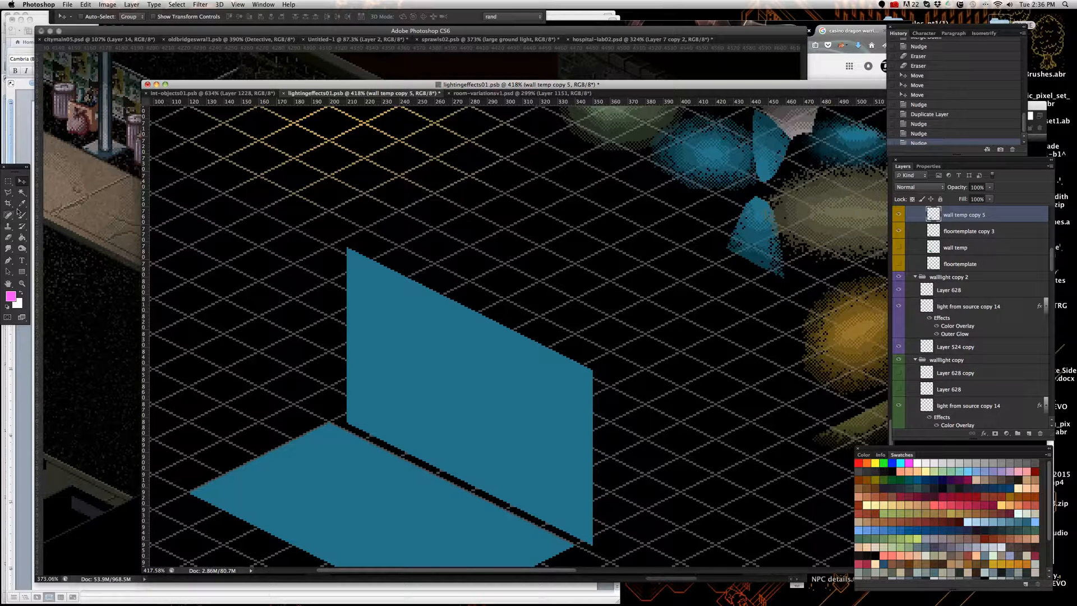
Step: Activate the Brush tool and set its brush size to 40 px
click(20, 218)
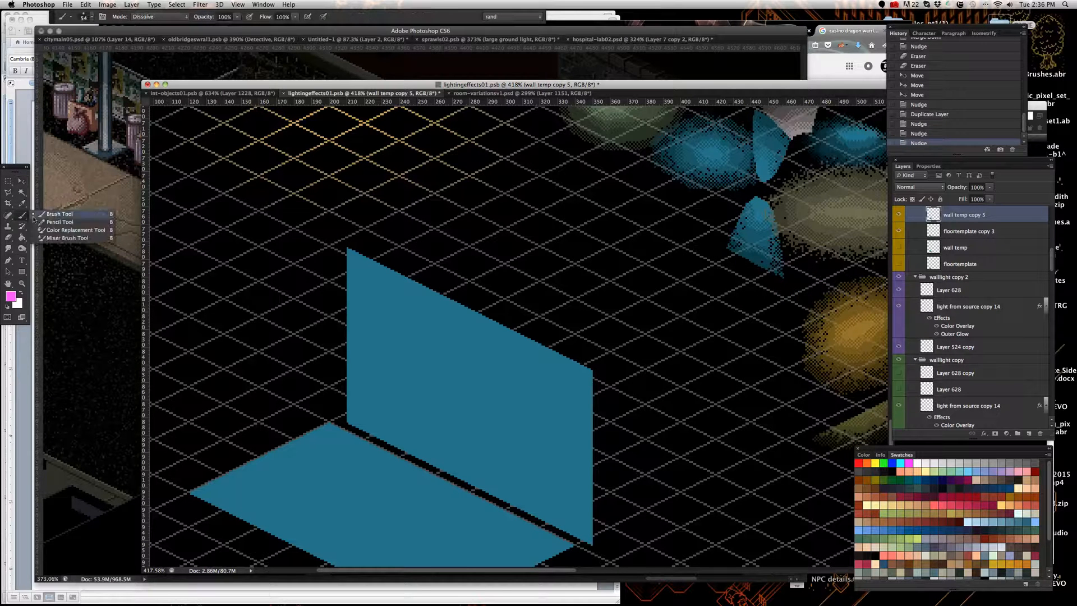
click(58, 214)
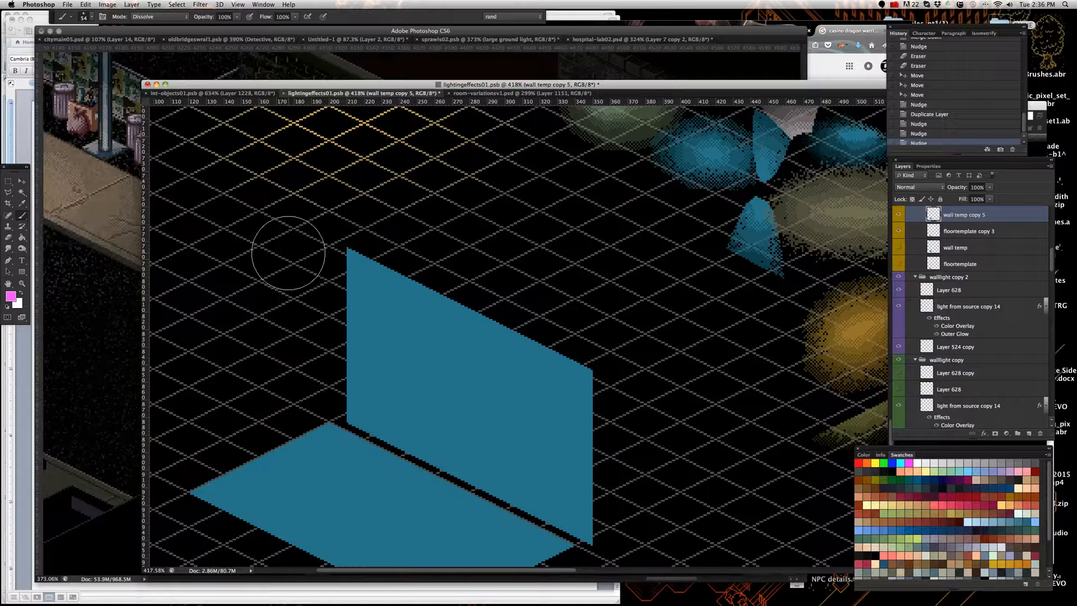
right_click(303, 297)
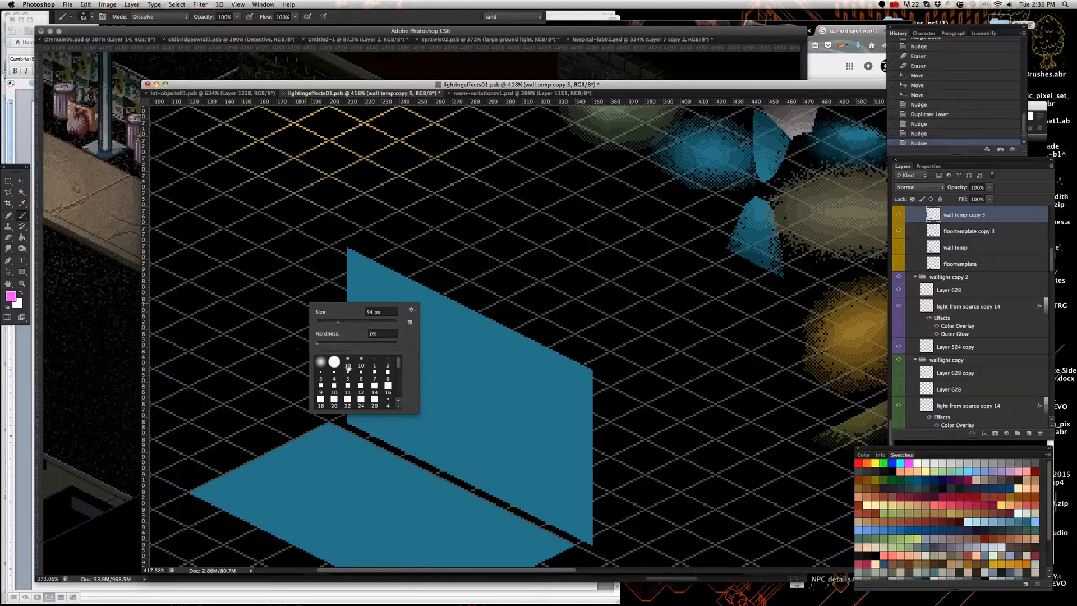
drag(330, 331, 331, 325)
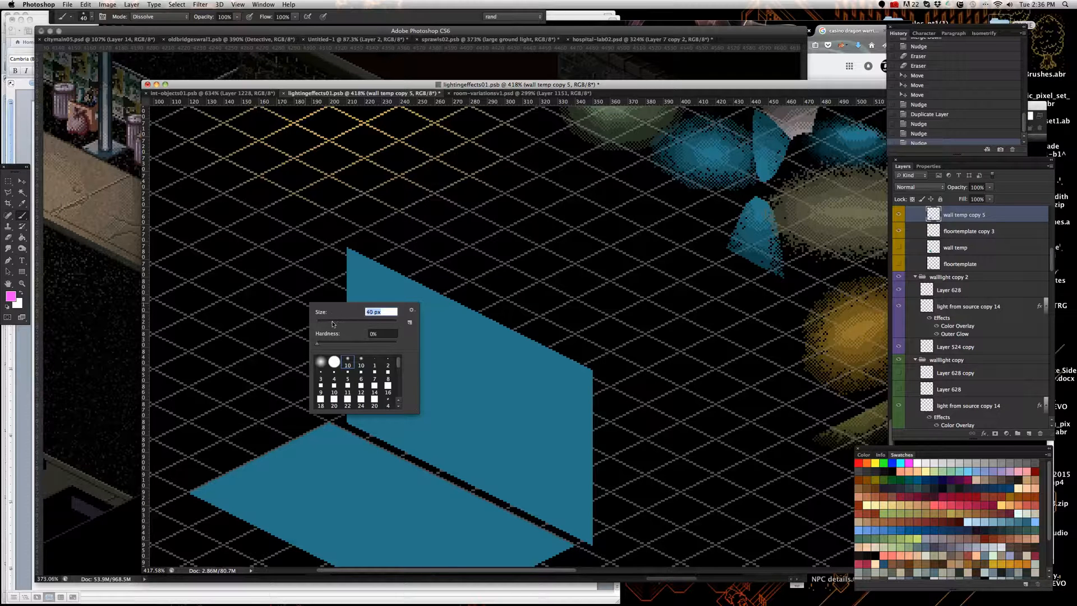
Step: Paint a dithered magenta arch over the wall template's outer edges, and delete all magenta with the Magic Wand, clearing the selection
click(413, 247)
mouse_move(420, 242)
mouse_down()
mouse_move(360, 269)
mouse_move(365, 249)
mouse_move(336, 305)
mouse_move(392, 269)
mouse_move(328, 301)
mouse_move(419, 263)
mouse_move(346, 291)
mouse_move(292, 366)
mouse_move(327, 315)
mouse_move(308, 332)
mouse_move(305, 362)
mouse_move(288, 377)
mouse_move(434, 270)
mouse_move(375, 314)
mouse_move(344, 360)
mouse_move(334, 400)
mouse_move(336, 336)
mouse_move(404, 265)
mouse_move(476, 241)
mouse_move(518, 293)
mouse_move(514, 309)
mouse_move(512, 289)
mouse_move(552, 320)
mouse_move(576, 392)
mouse_move(588, 541)
mouse_move(593, 520)
mouse_move(577, 533)
mouse_move(577, 516)
mouse_up()
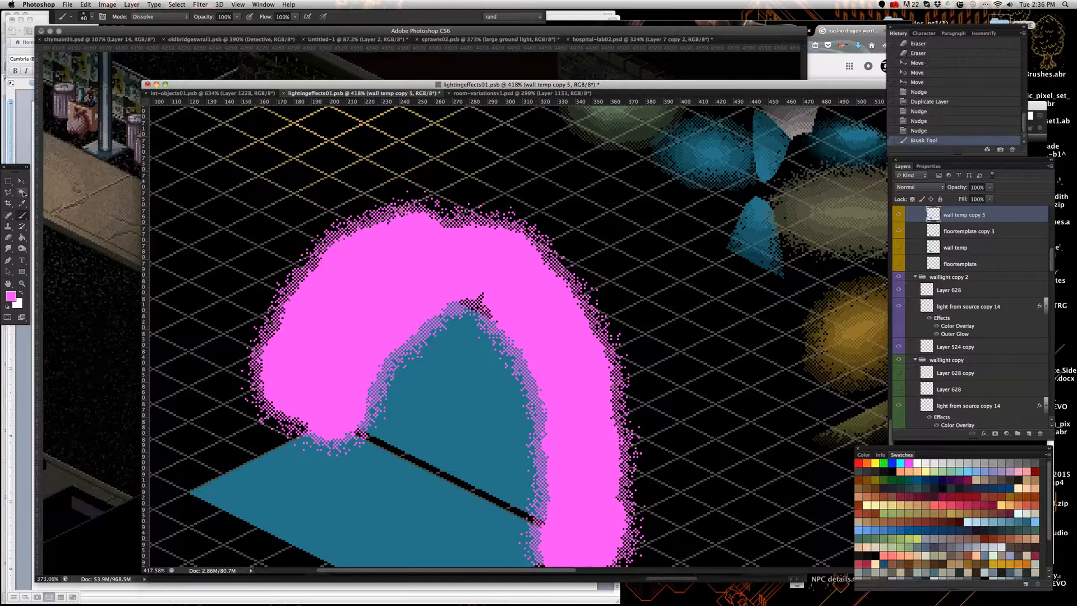
click(22, 194)
scroll(394, 269, down, 1)
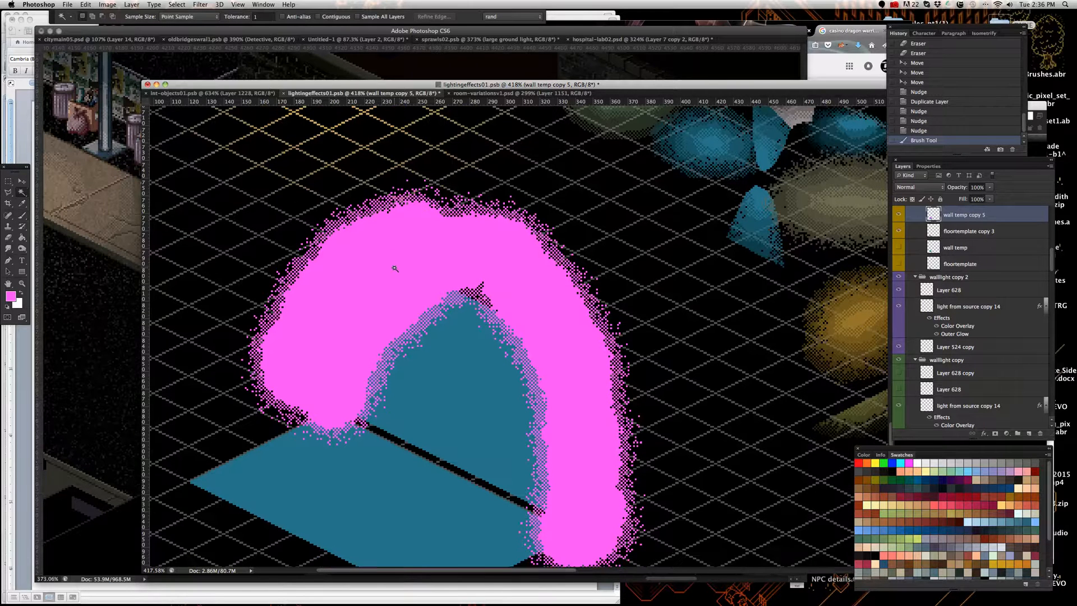
click(395, 269)
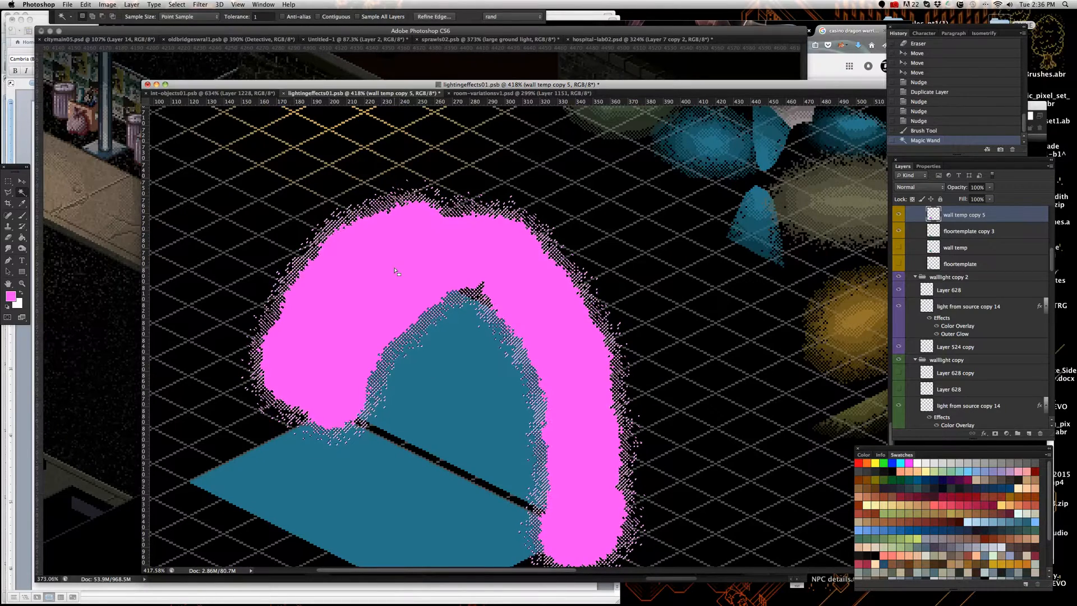
key(Delete)
key(super+d)
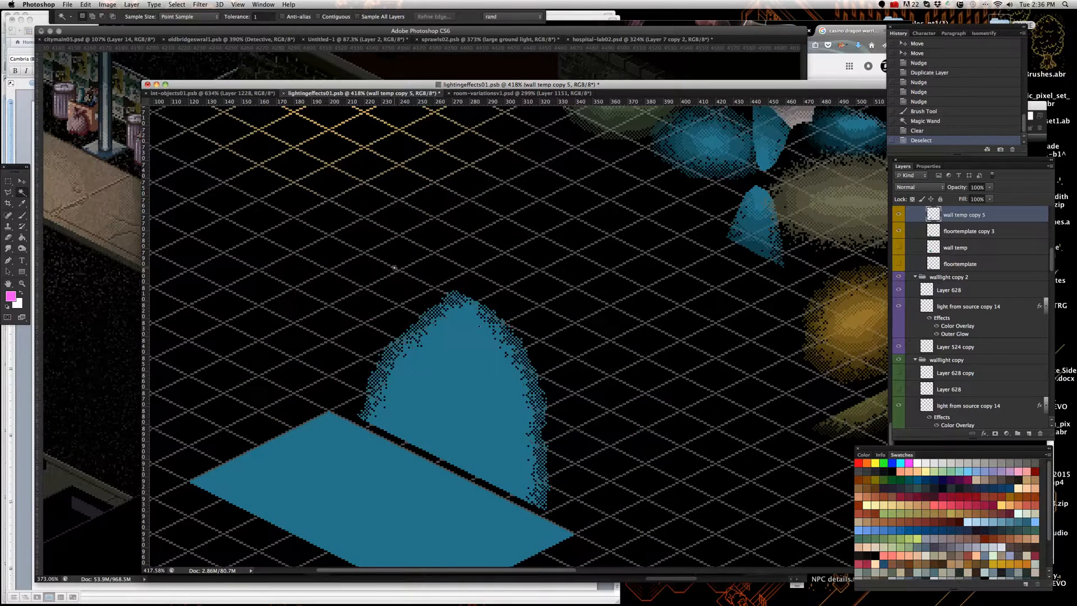
Step: Set the Eraser to a 55 px round tip with 0% hardness and 30% opacity
scroll(397, 355, down, 1)
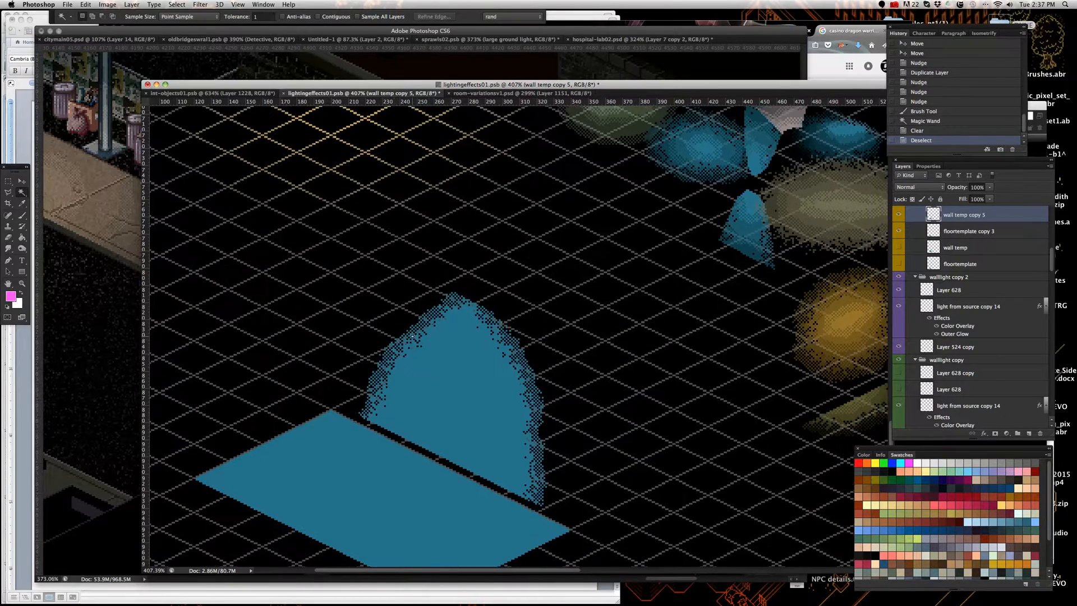
scroll(394, 338, down, 2)
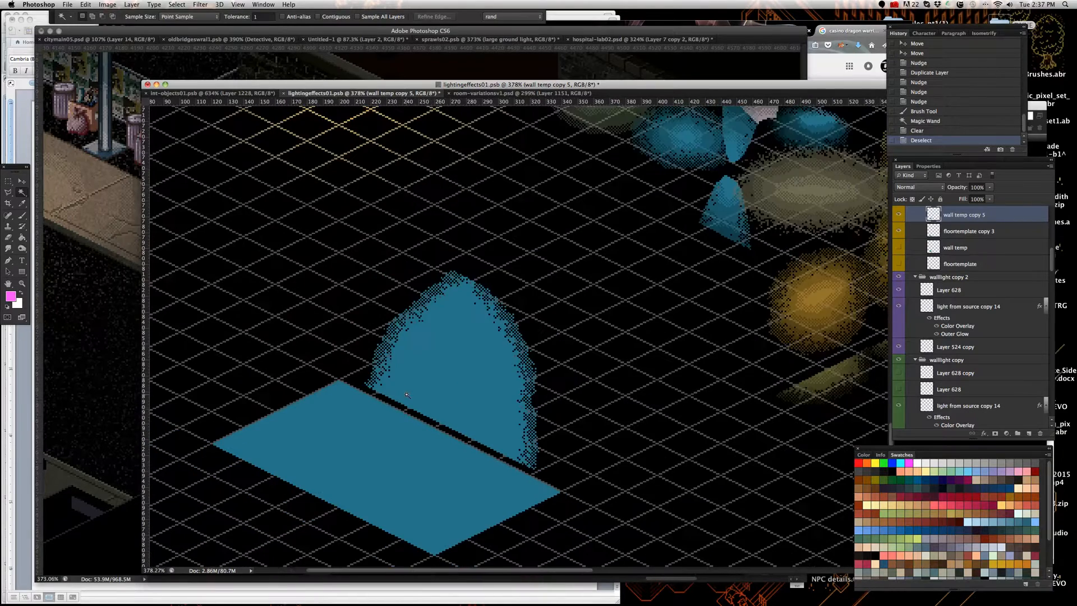
scroll(407, 395, up, 2)
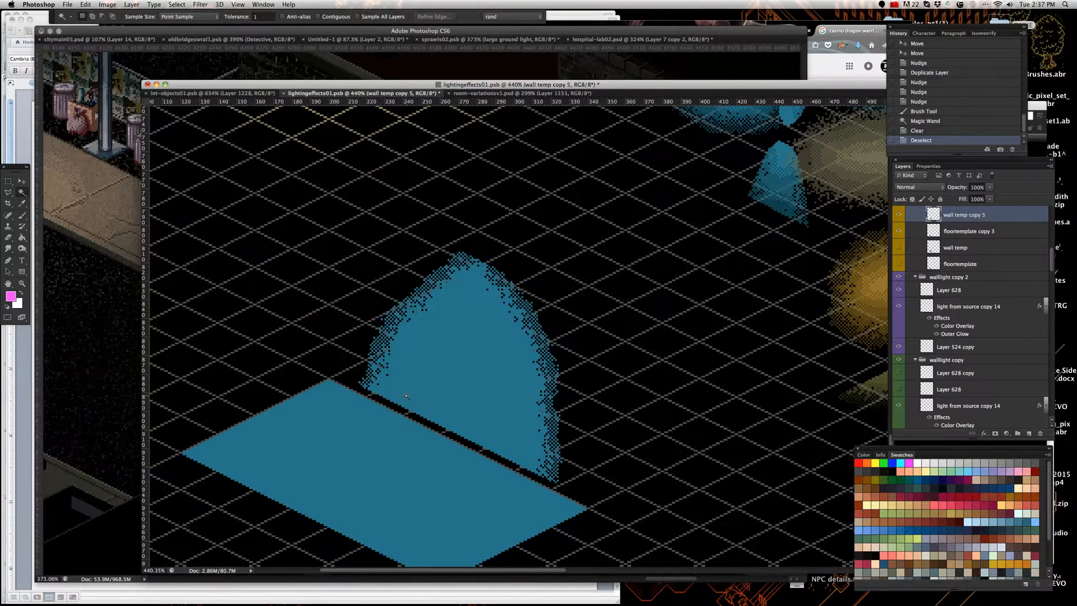
click(8, 237)
right_click(298, 319)
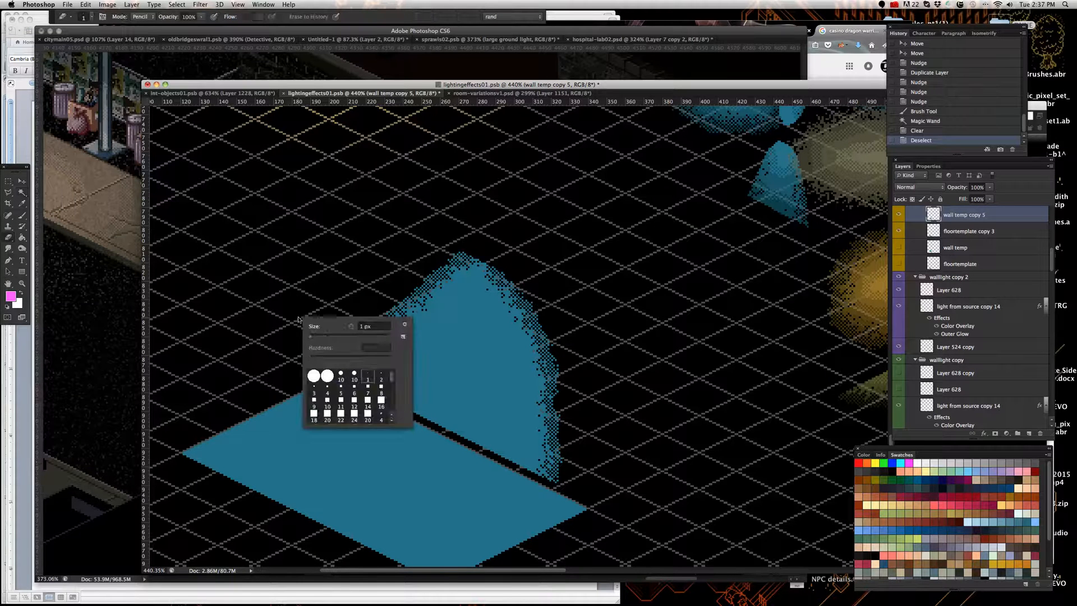
click(341, 376)
click(331, 337)
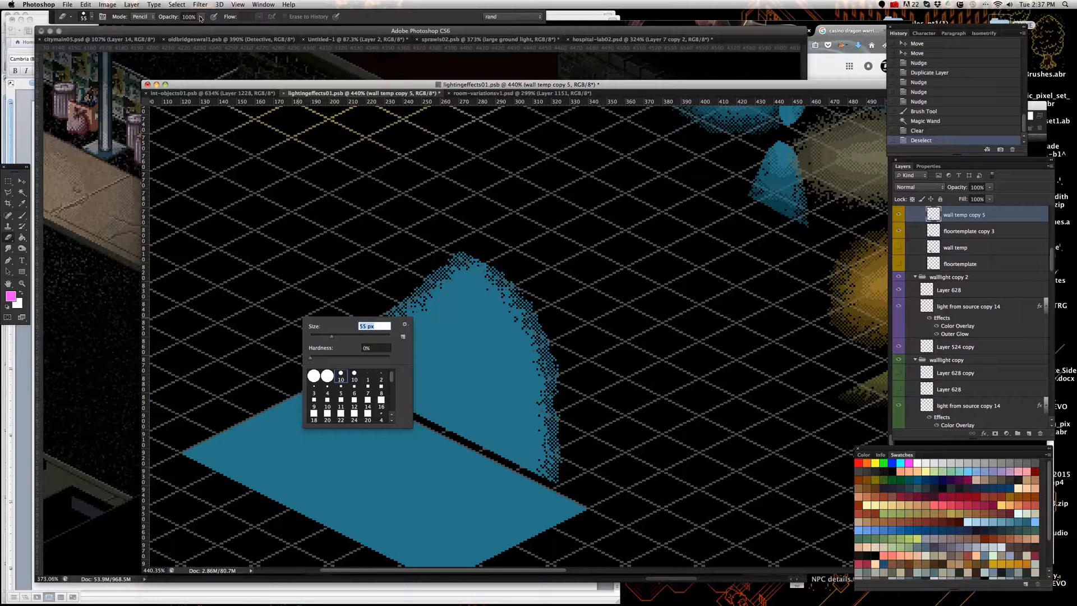
key(Return)
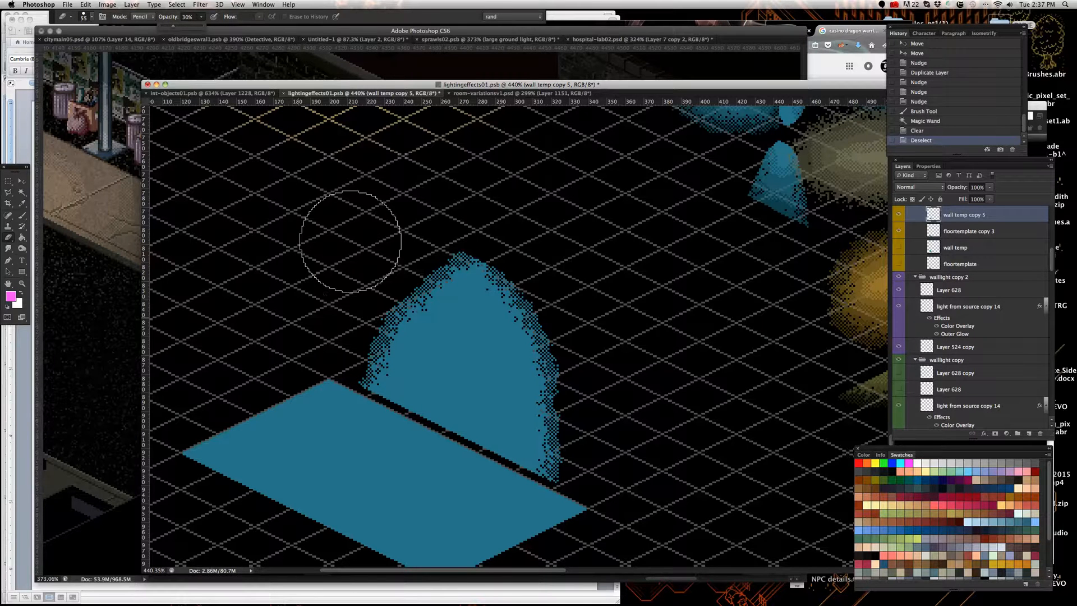
Step: Try to shade the wall light with two Eraser passes, and revert both in the history
scroll(344, 290, down, 2)
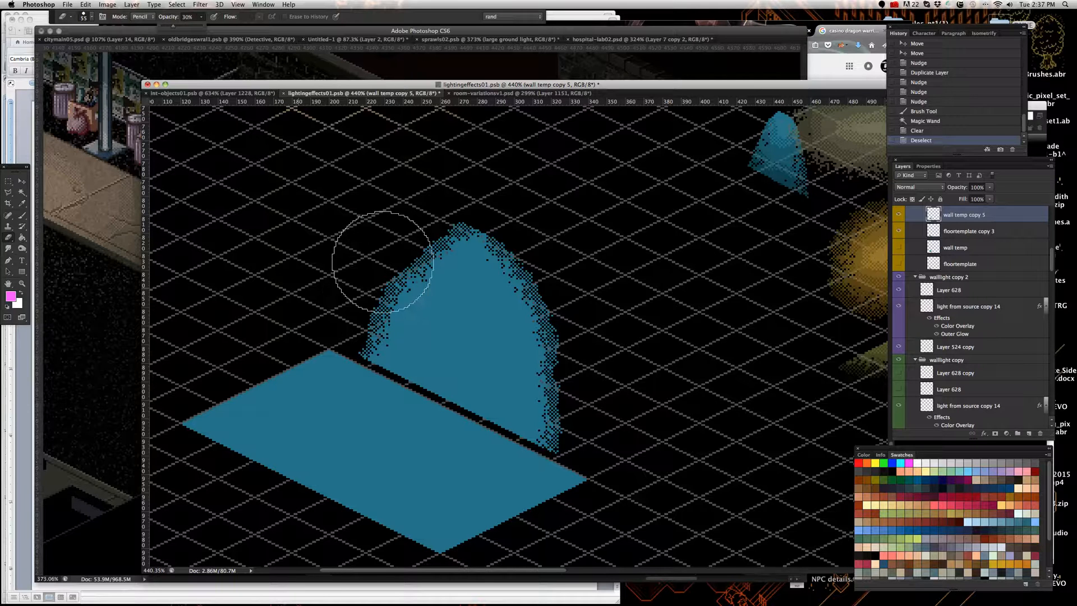
mouse_move(396, 252)
mouse_down()
mouse_move(413, 339)
mouse_move(432, 355)
mouse_move(421, 323)
mouse_move(385, 314)
mouse_move(442, 356)
mouse_move(461, 345)
mouse_move(457, 334)
mouse_move(576, 318)
mouse_move(582, 300)
mouse_move(533, 397)
mouse_move(438, 392)
mouse_move(589, 432)
mouse_up()
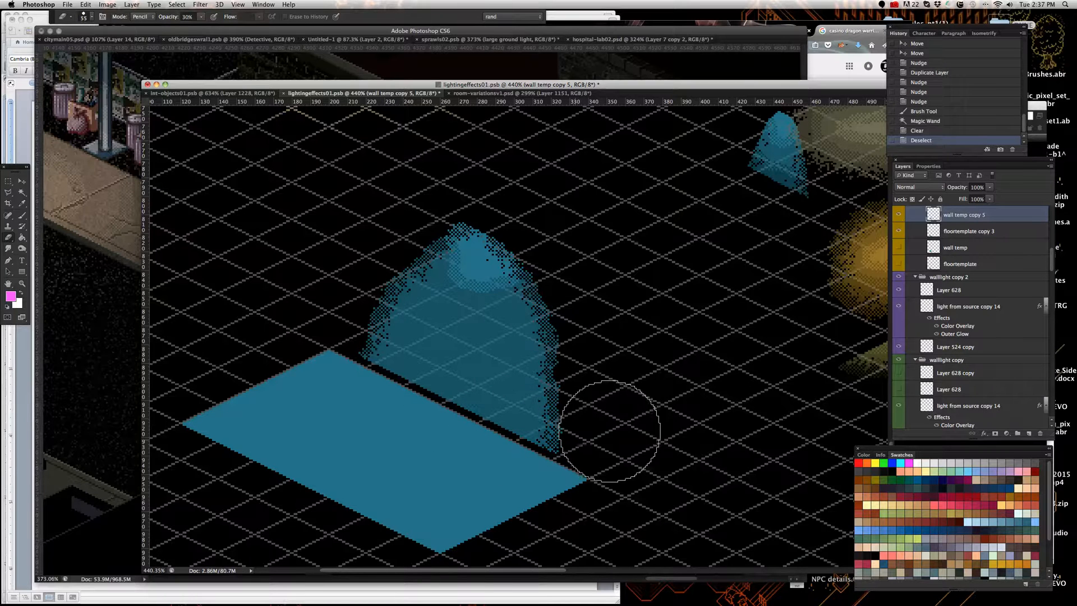
mouse_move(577, 344)
mouse_down()
mouse_move(538, 367)
mouse_move(447, 372)
mouse_move(372, 332)
mouse_move(362, 290)
mouse_move(375, 320)
mouse_move(374, 357)
mouse_move(405, 389)
mouse_move(495, 434)
mouse_move(569, 432)
mouse_up()
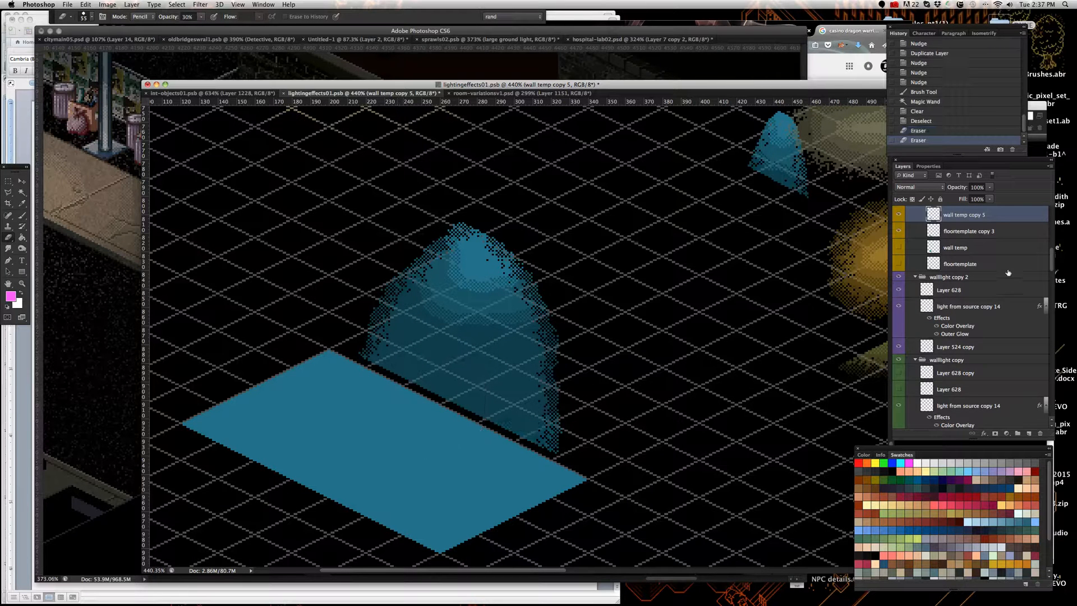
click(968, 129)
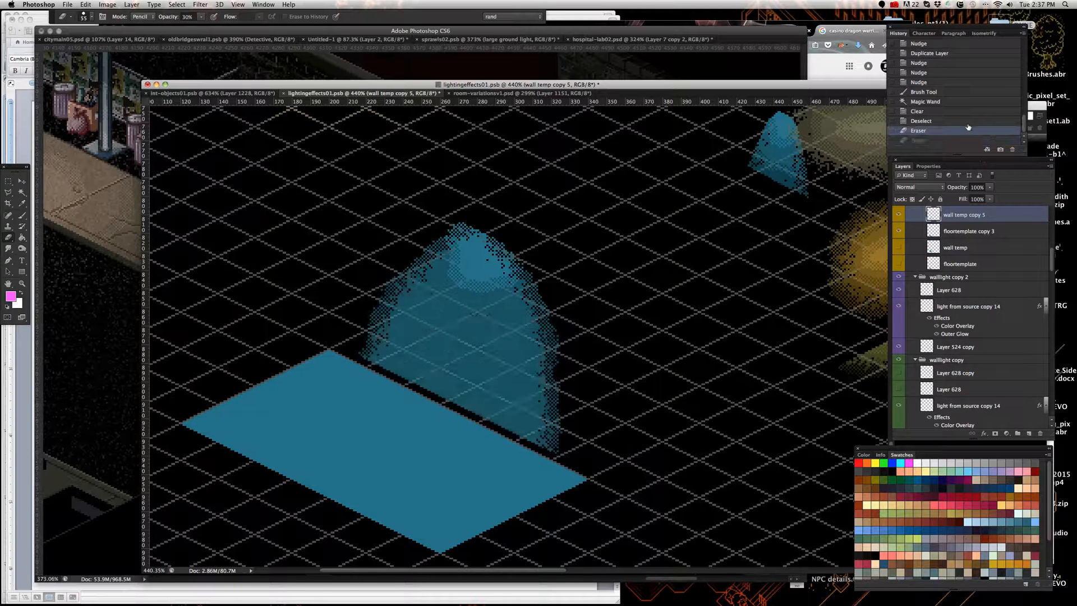
click(960, 122)
Step: Set the Eraser opacity to 27% and fade the wall light in overlapping passes from below its peak down to the base
click(200, 19)
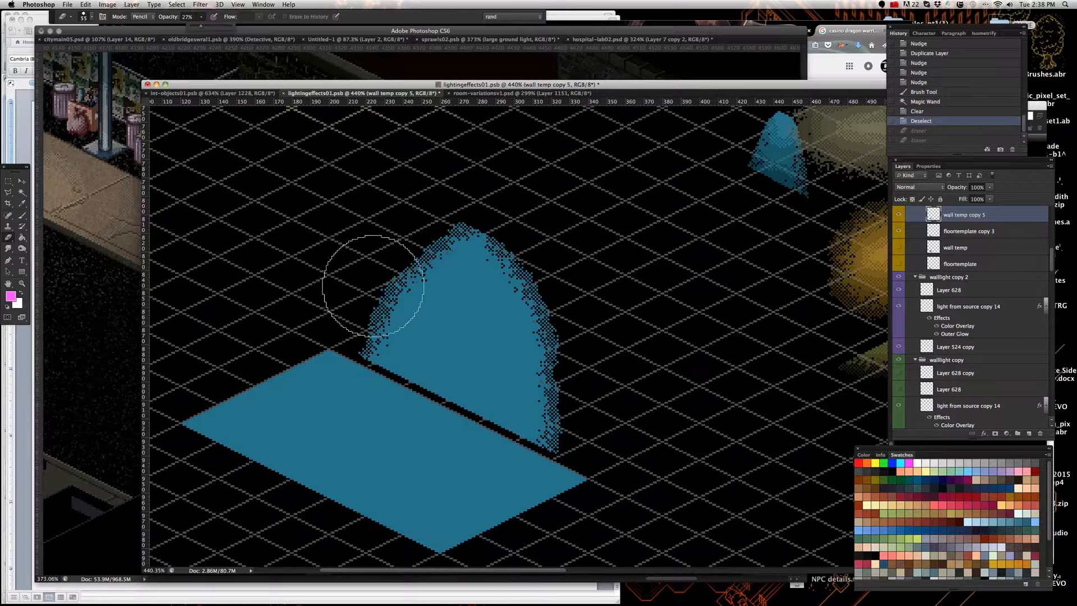
click(398, 280)
mouse_move(398, 279)
mouse_down()
mouse_move(403, 333)
mouse_move(385, 303)
mouse_move(427, 385)
mouse_move(420, 358)
mouse_move(460, 377)
mouse_move(409, 339)
mouse_move(370, 336)
mouse_move(423, 373)
mouse_move(432, 342)
mouse_move(494, 370)
mouse_move(535, 414)
mouse_move(550, 384)
mouse_move(472, 356)
mouse_move(527, 360)
mouse_move(564, 336)
mouse_move(480, 360)
mouse_move(559, 323)
mouse_move(496, 351)
mouse_move(436, 343)
mouse_move(418, 319)
mouse_move(469, 350)
mouse_move(416, 315)
mouse_move(480, 349)
mouse_move(443, 341)
mouse_move(398, 303)
mouse_move(359, 312)
mouse_move(367, 289)
mouse_move(370, 326)
mouse_move(409, 380)
mouse_move(387, 328)
mouse_move(432, 378)
mouse_move(425, 384)
mouse_move(472, 388)
mouse_move(436, 389)
mouse_move(471, 416)
mouse_move(511, 413)
mouse_move(577, 372)
mouse_move(445, 392)
mouse_move(534, 377)
mouse_up()
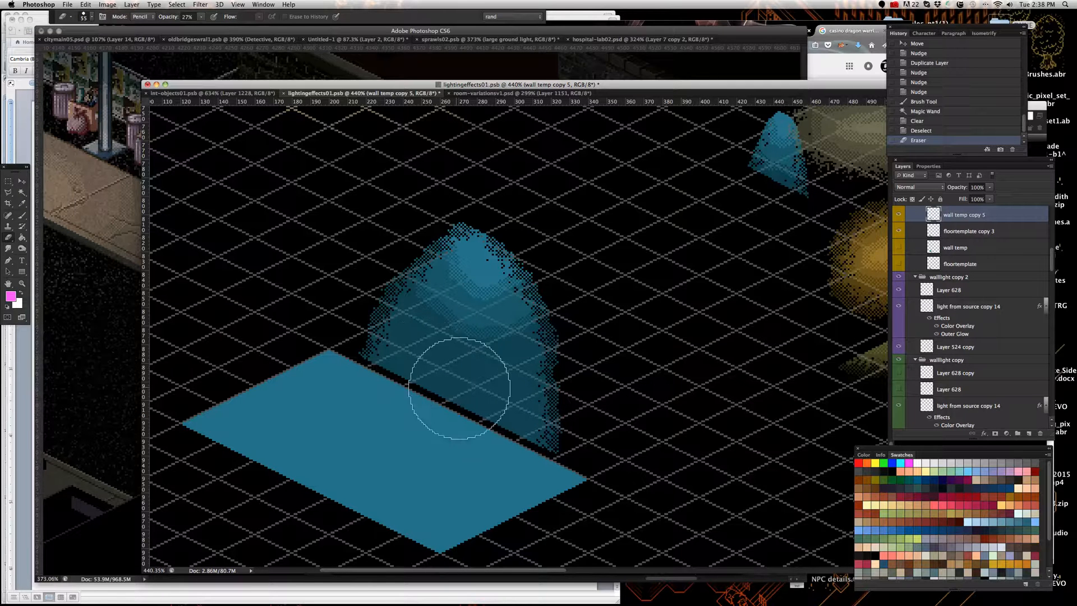
click(351, 297)
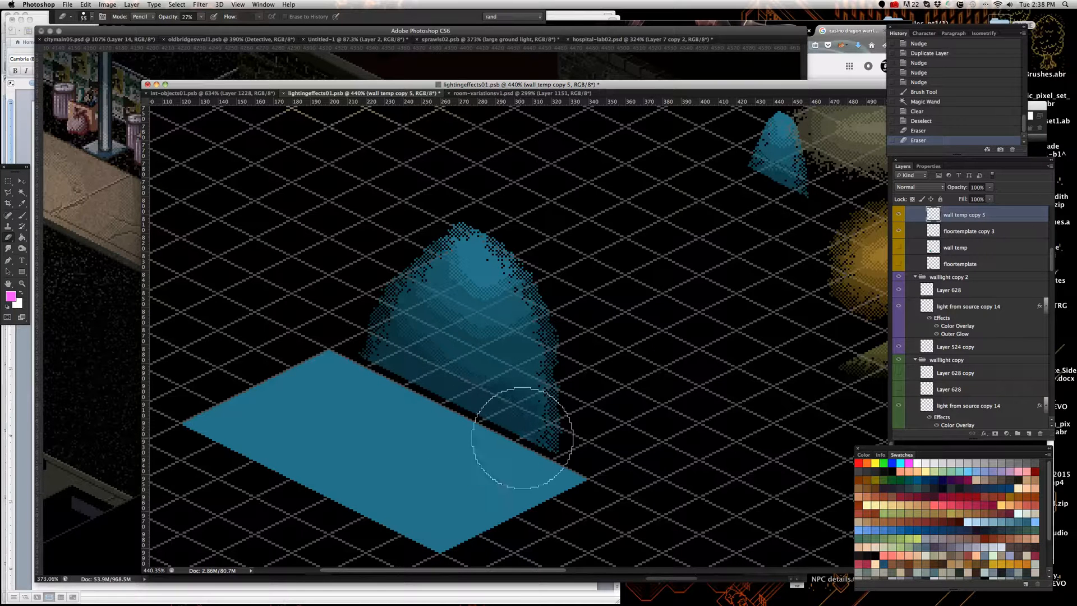
click(623, 425)
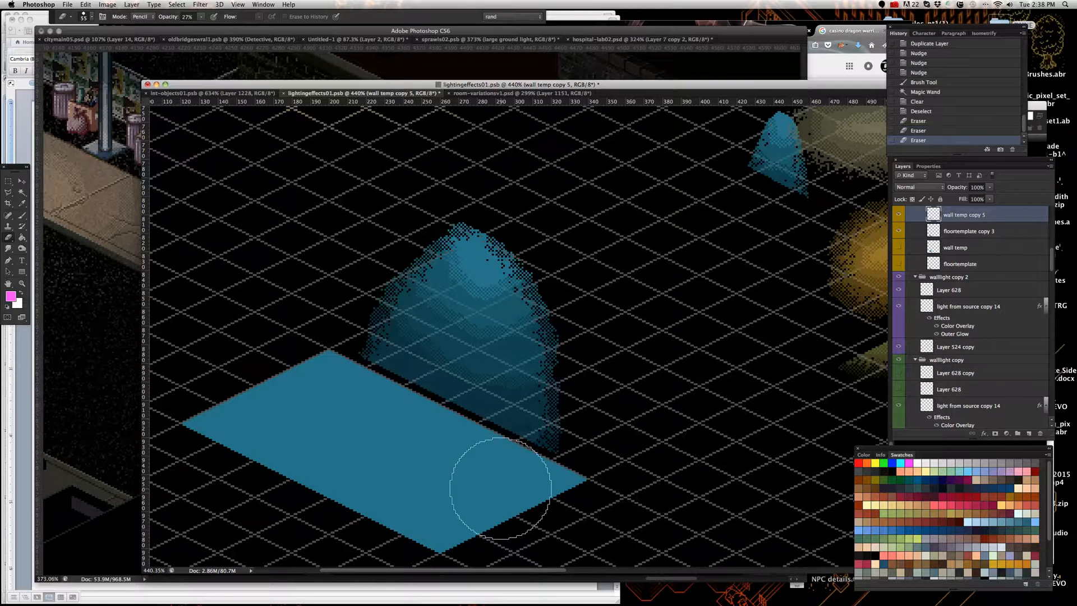
click(316, 371)
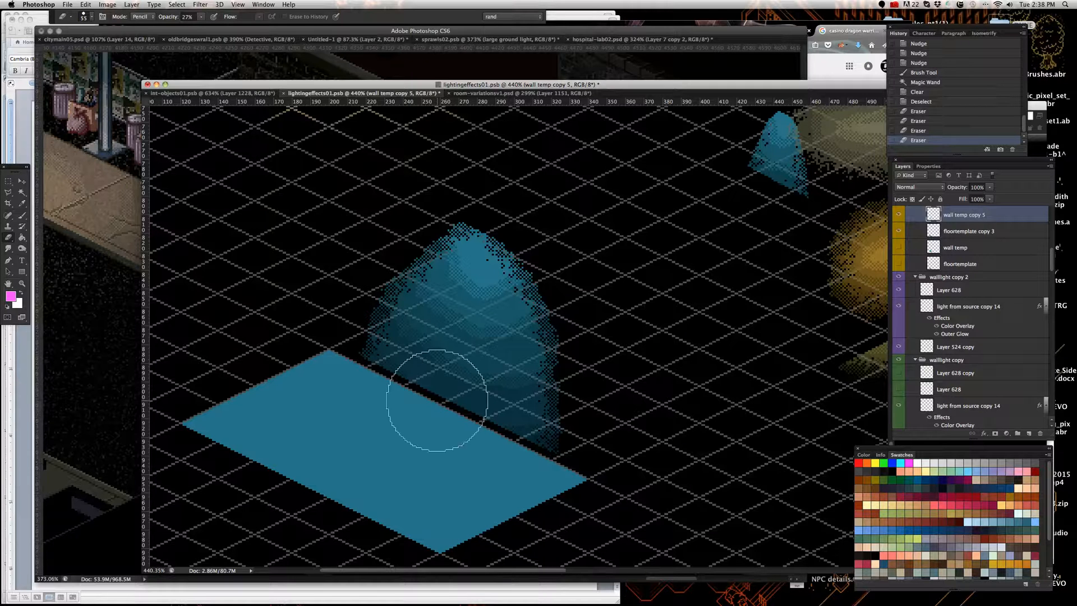
click(23, 180)
right_click(437, 498)
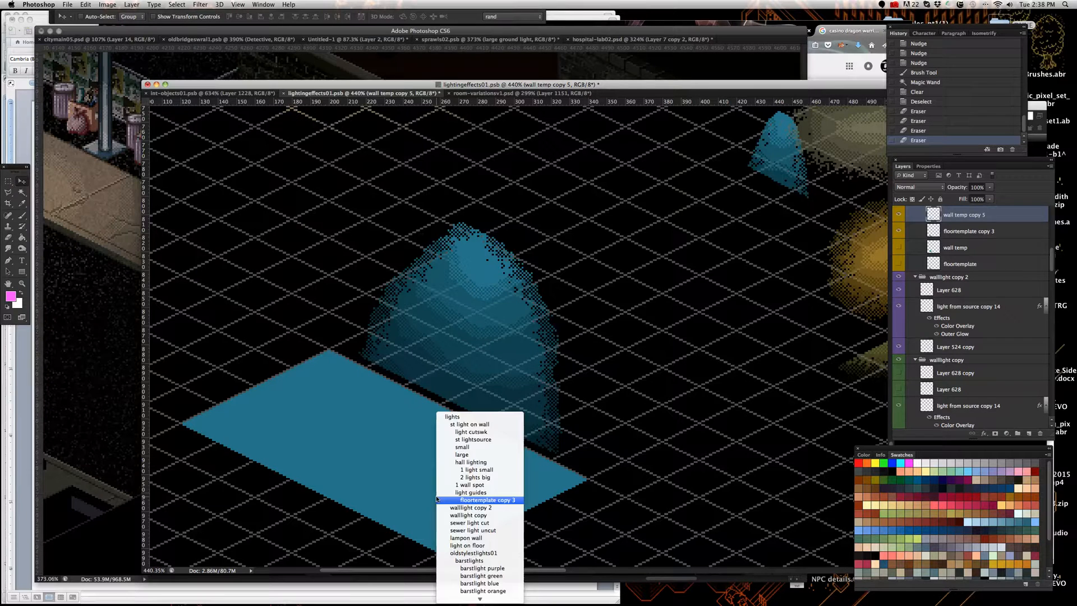
click(466, 504)
click(19, 217)
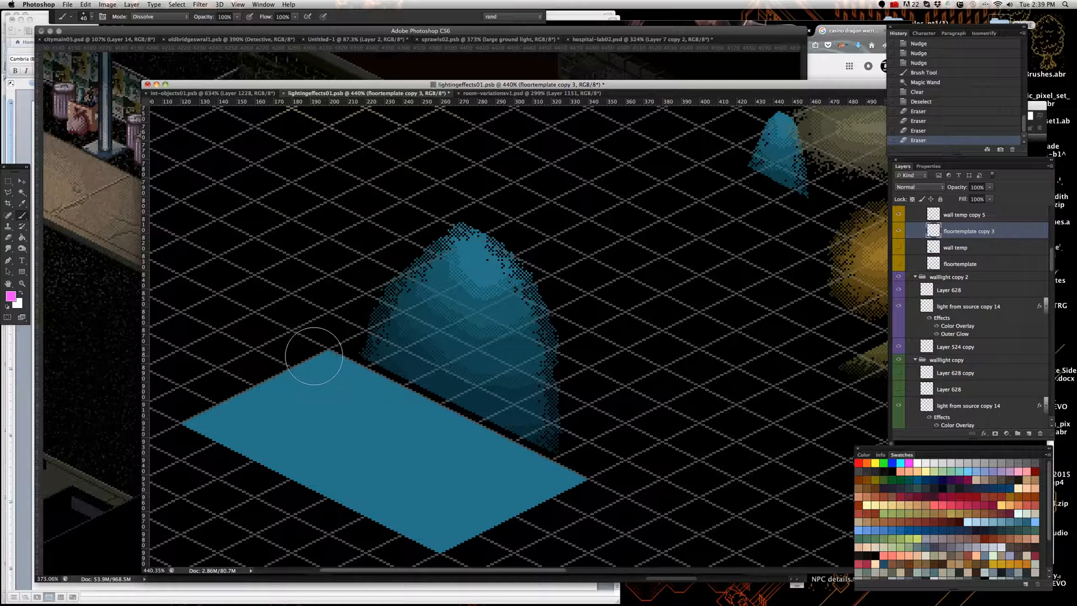
Step: Pick the wall temp copy 5 layer and nudge the wall light down to meet the floor template's edge
click(23, 182)
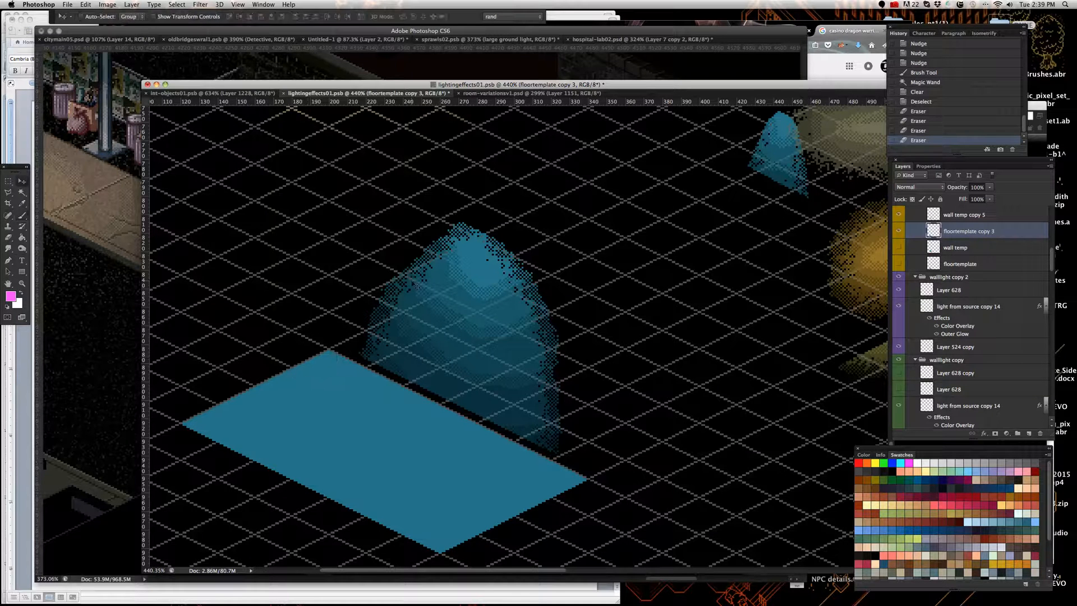
right_click(485, 276)
click(496, 275)
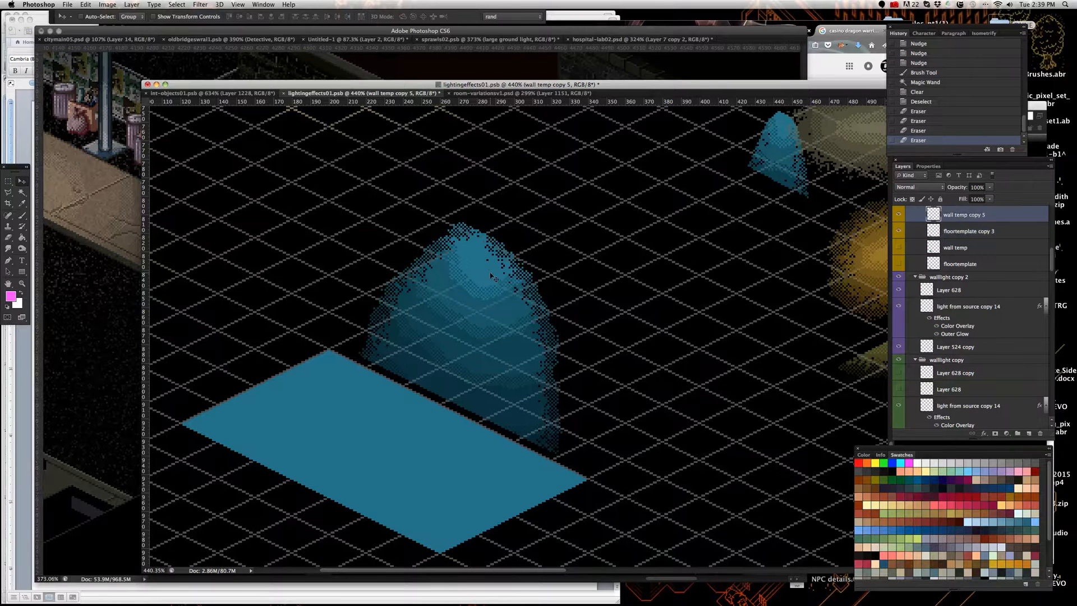
key(shift+Down)
Step: On the floortemplate copy 3 layer, paint a dithered magenta curve over the floor's outer edges and far corner with the Brush tool
right_click(353, 434)
click(359, 444)
click(9, 239)
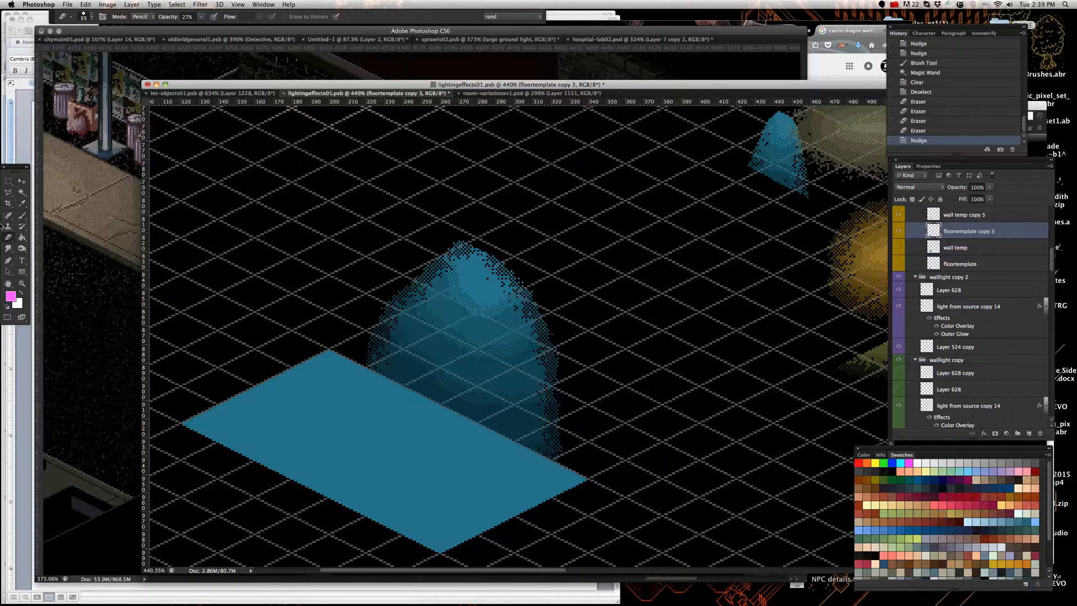
click(22, 216)
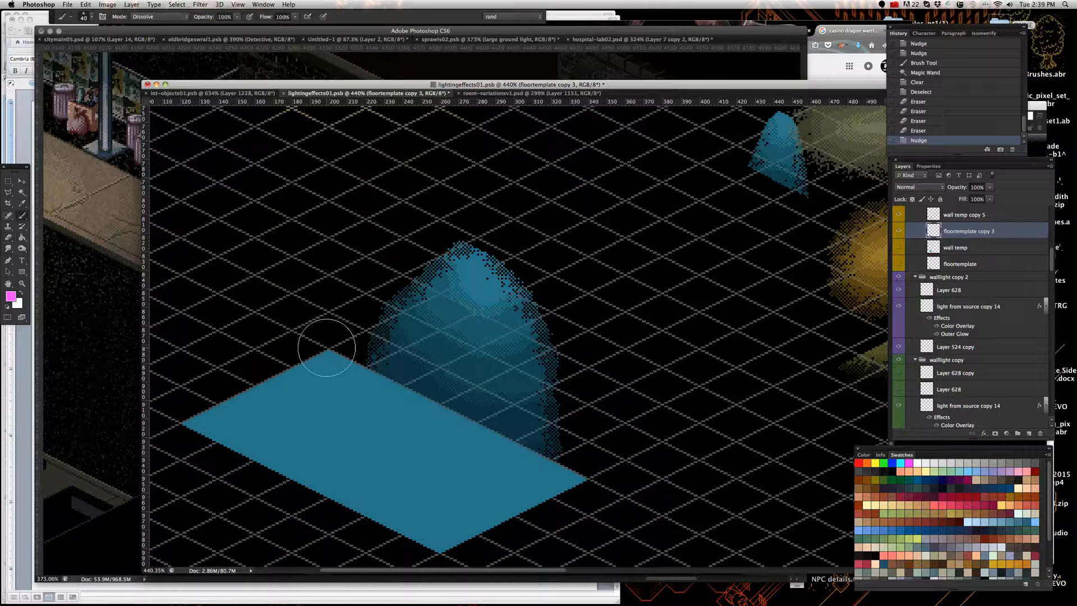
click(326, 352)
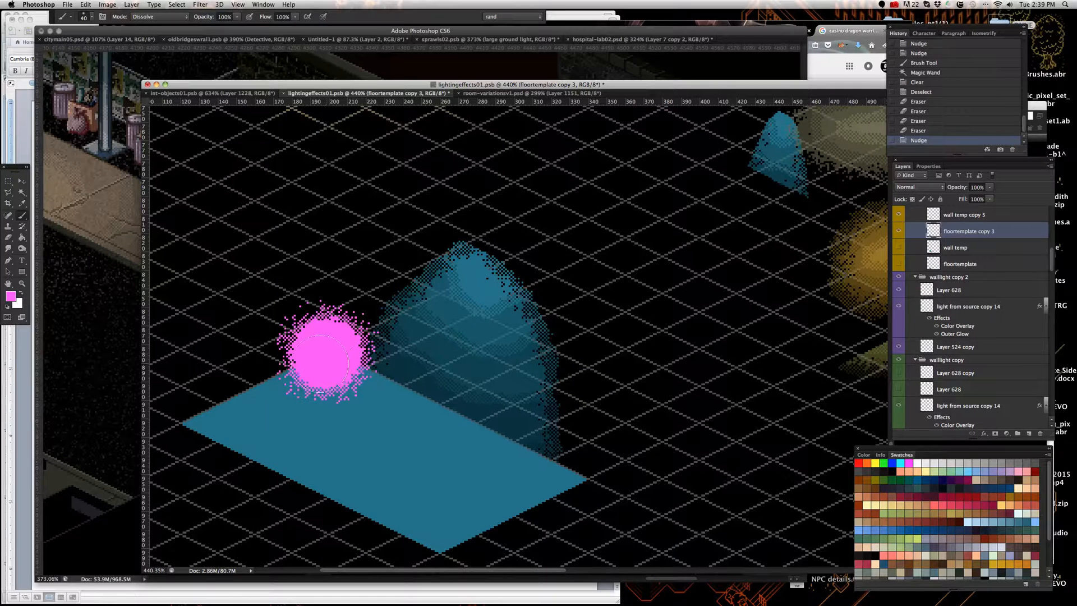
mouse_move(320, 362)
mouse_down()
mouse_move(283, 435)
mouse_move(286, 488)
mouse_move(308, 521)
mouse_move(387, 552)
mouse_move(488, 544)
mouse_move(588, 509)
mouse_up()
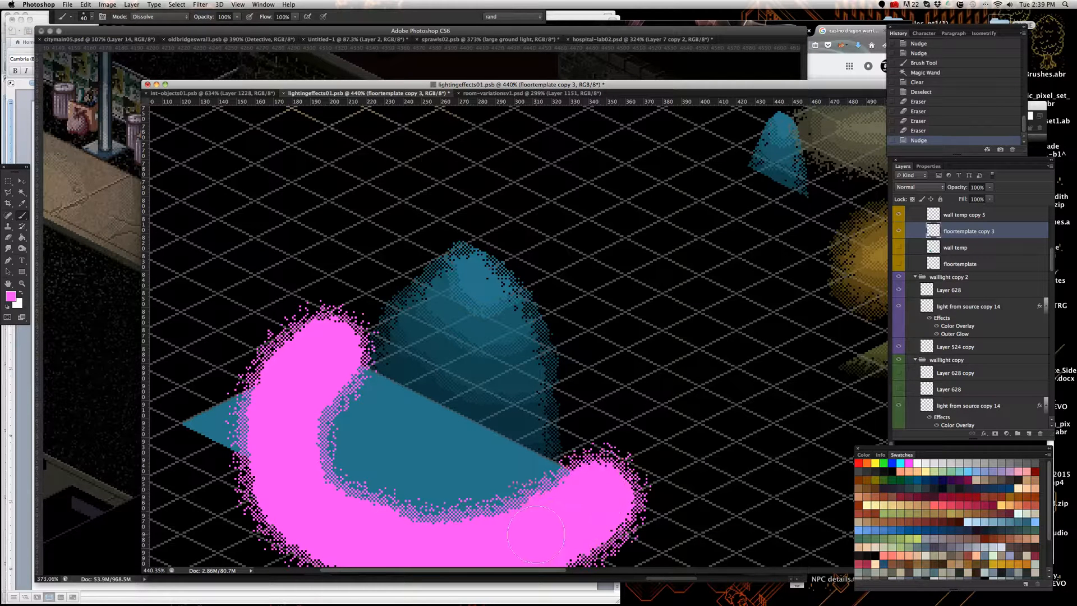
mouse_move(535, 533)
mouse_down()
mouse_move(439, 554)
mouse_move(389, 538)
mouse_move(306, 447)
mouse_move(294, 384)
mouse_move(309, 414)
mouse_up()
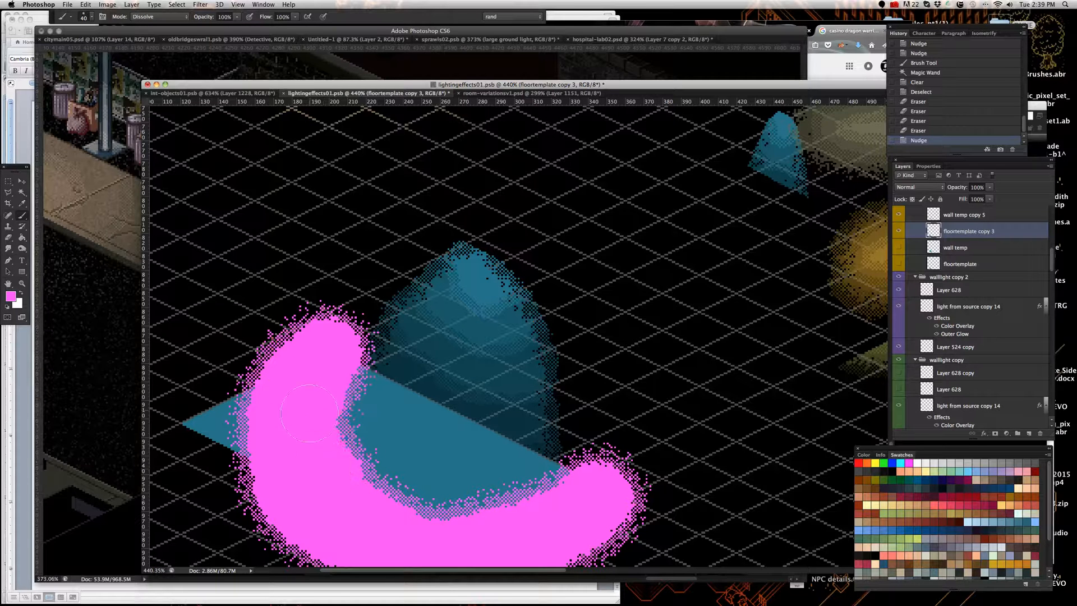
drag(340, 509, 428, 542)
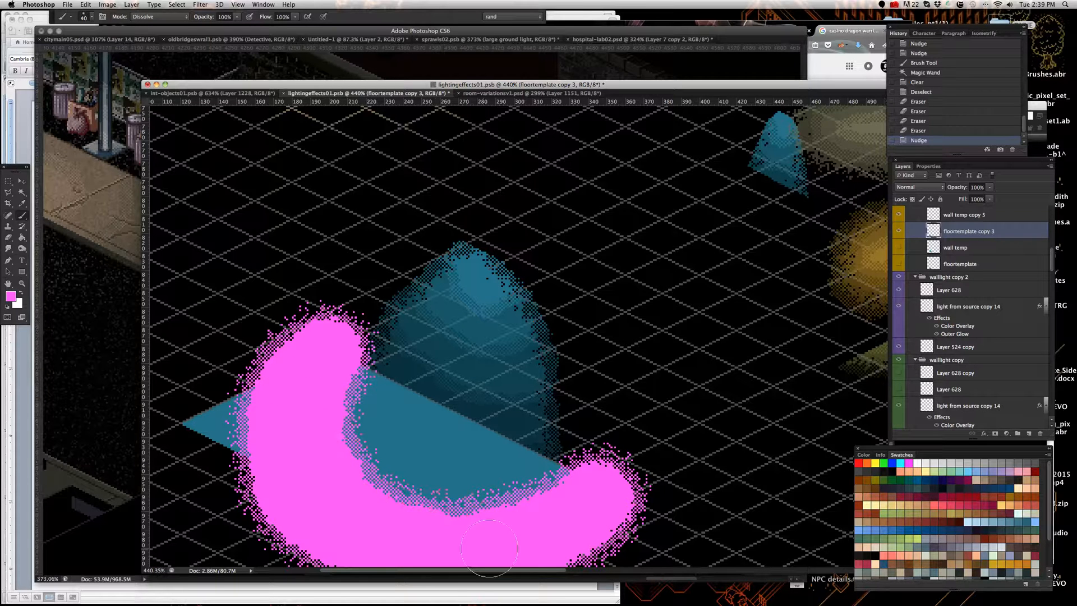
mouse_move(216, 451)
mouse_down()
mouse_move(226, 414)
mouse_move(163, 437)
mouse_up()
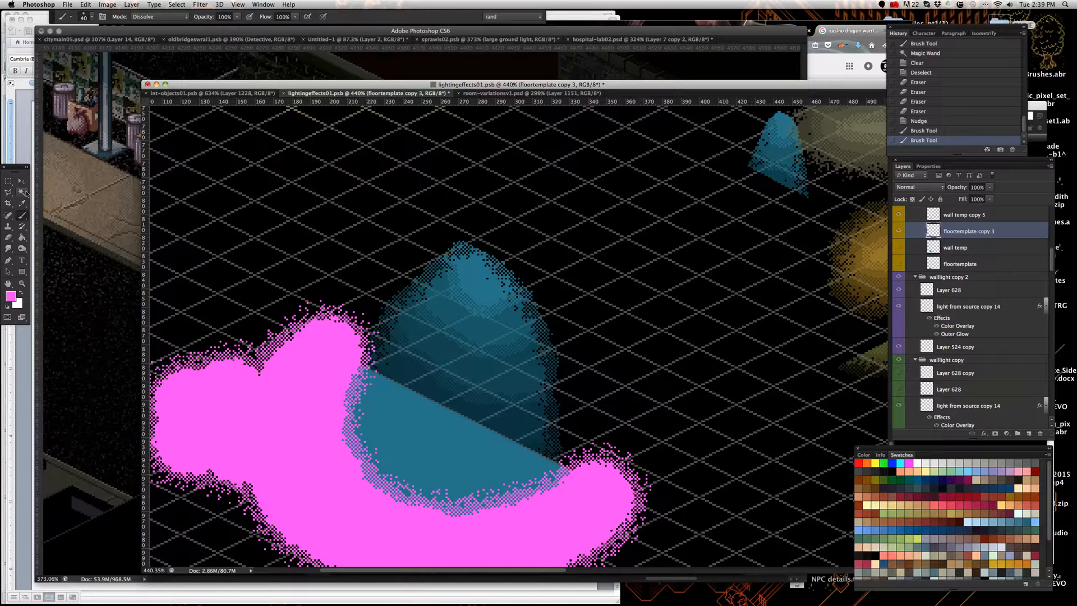
Step: Select the magenta on the floor template with the Magic Wand, delete it and clear the selection
click(24, 192)
click(269, 444)
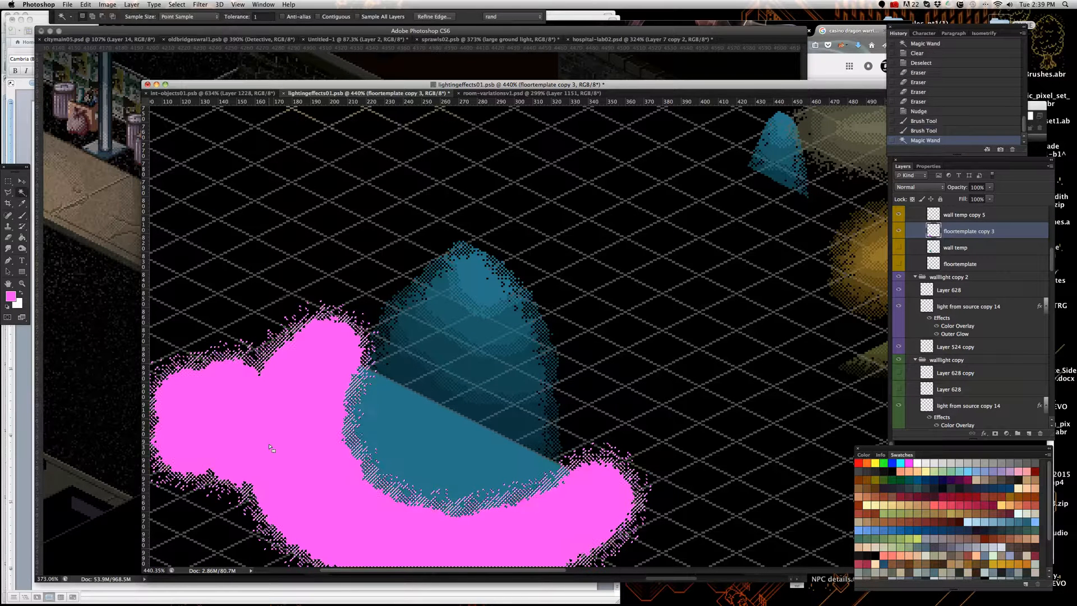
key(Delete)
key(super+d)
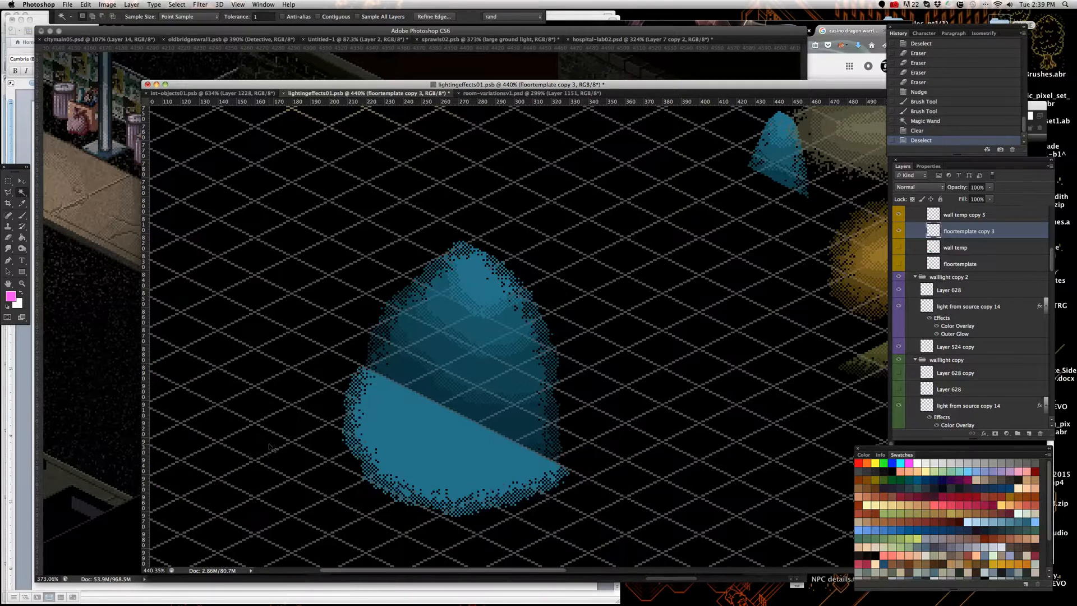
click(24, 183)
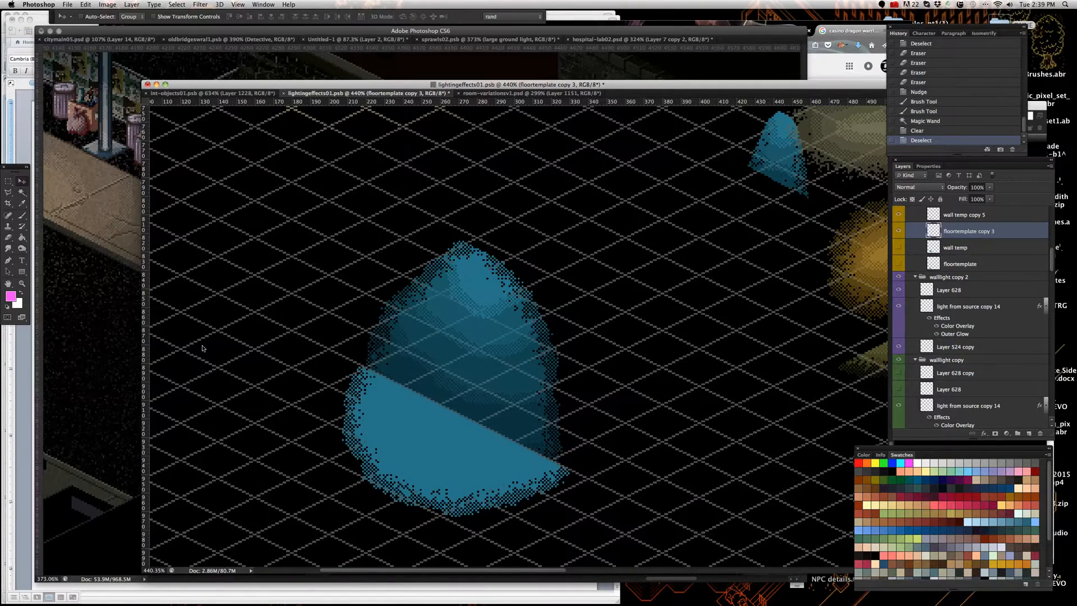
scroll(441, 489, down, 2)
scroll(445, 482, up, 6)
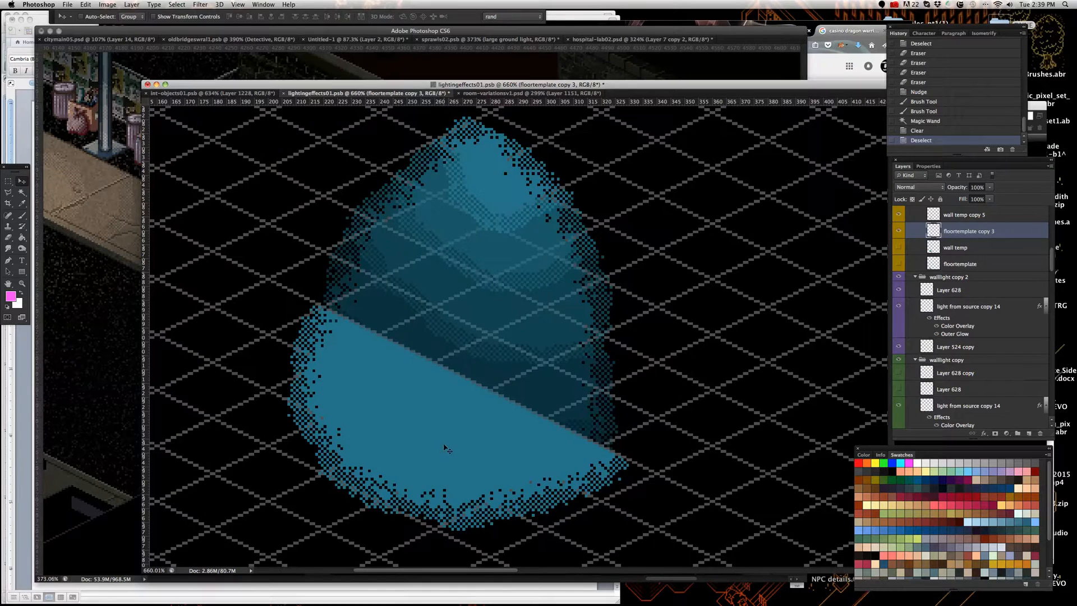
scroll(445, 448, down, 4)
scroll(476, 505, up, 3)
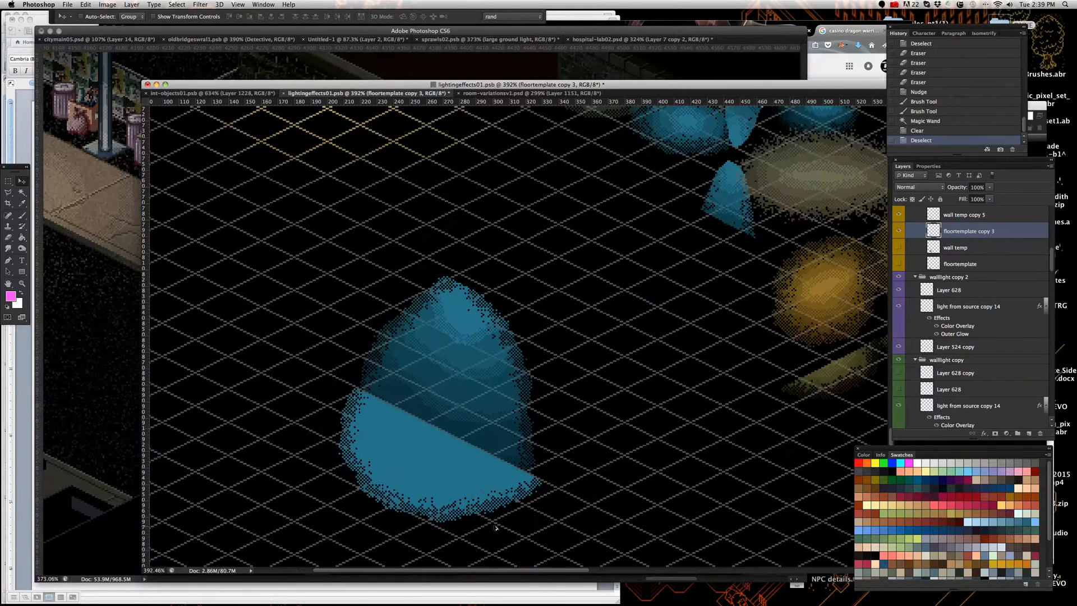
Step: Fade the floor light's outer rim in curved passes with the 27% Eraser, keeping the area along the wall edge brightest
scroll(484, 526, up, 2)
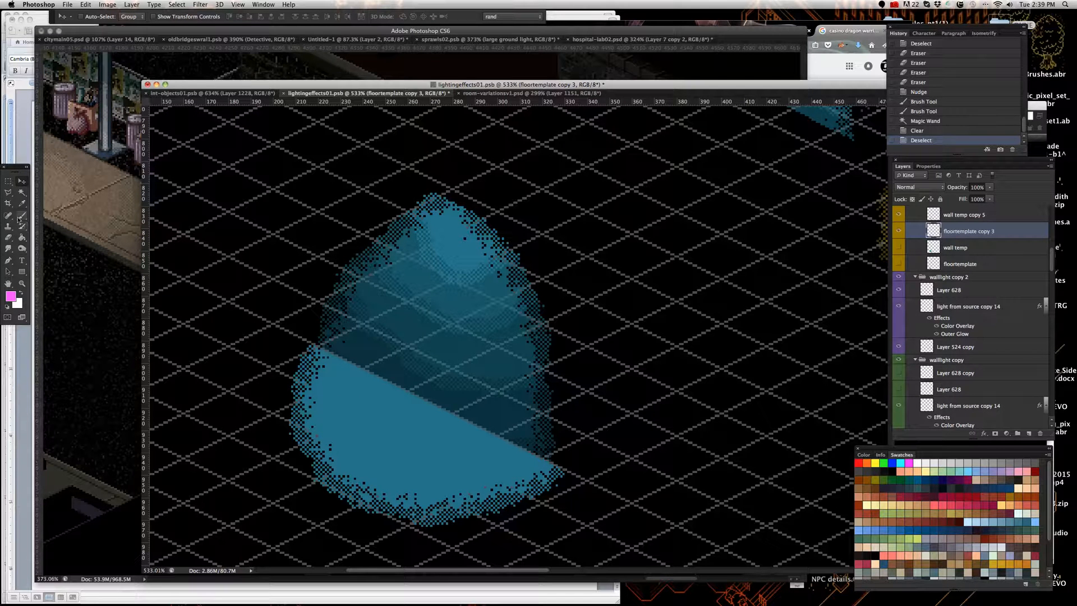
click(8, 238)
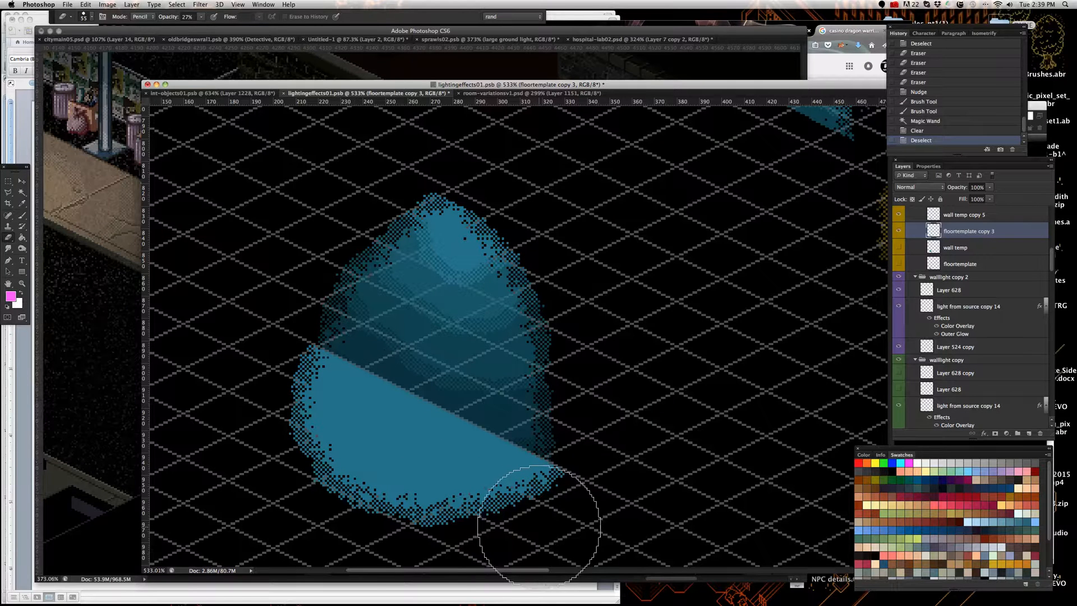
mouse_move(529, 533)
mouse_down()
mouse_move(472, 535)
mouse_move(361, 501)
mouse_move(308, 464)
mouse_move(278, 411)
mouse_move(280, 390)
mouse_move(305, 454)
mouse_move(355, 491)
mouse_move(495, 530)
mouse_move(554, 505)
mouse_move(491, 526)
mouse_move(425, 522)
mouse_move(320, 466)
mouse_move(281, 371)
mouse_move(283, 431)
mouse_move(333, 496)
mouse_move(380, 529)
mouse_move(475, 550)
mouse_move(242, 359)
mouse_up()
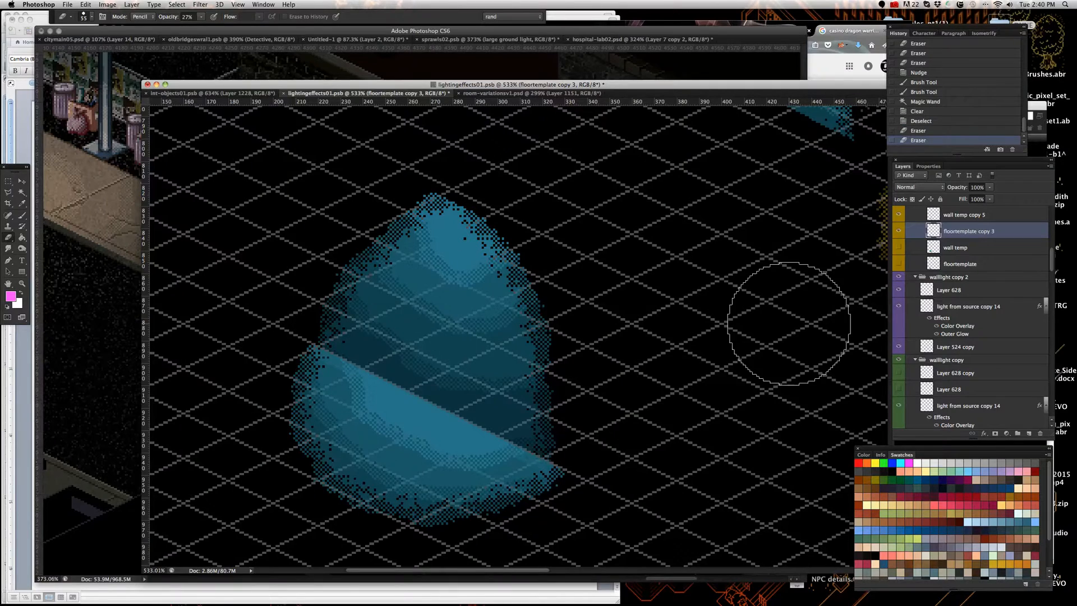
Step: Pick the light post copy 3 layer on the large blue wall light and turn off Layer 1's effects
scroll(445, 312, down, 8)
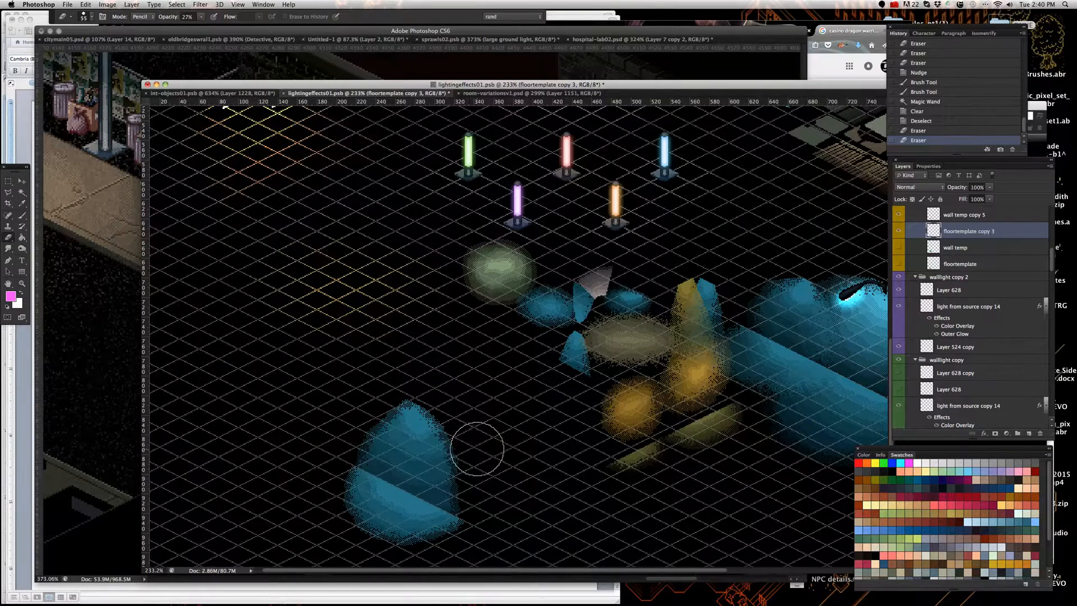
scroll(476, 445, down, 10)
scroll(562, 340, up, 12)
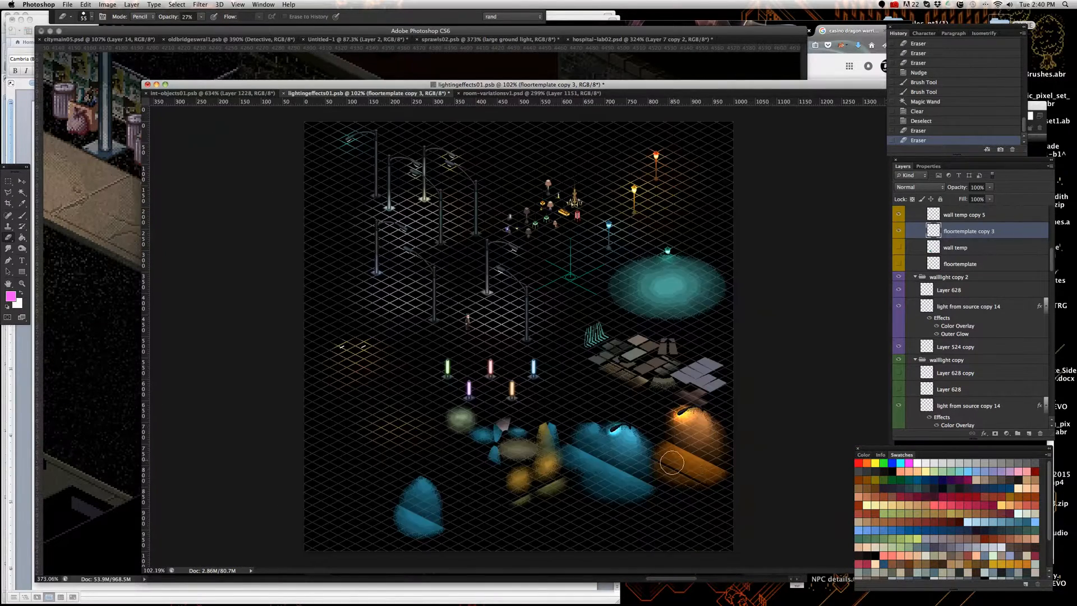
scroll(562, 339, down, 3)
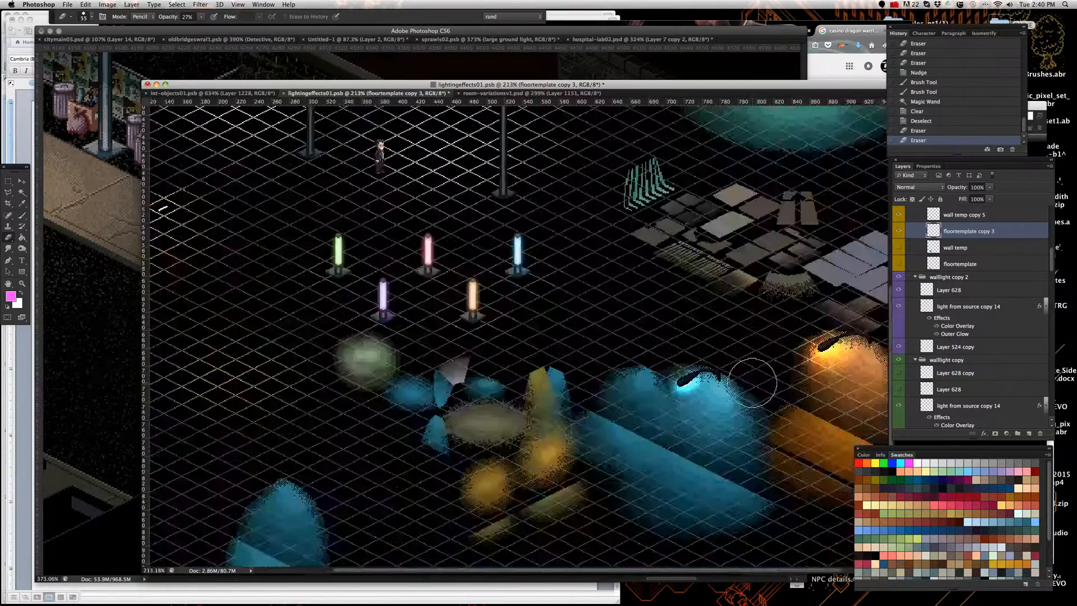
scroll(661, 342, up, 8)
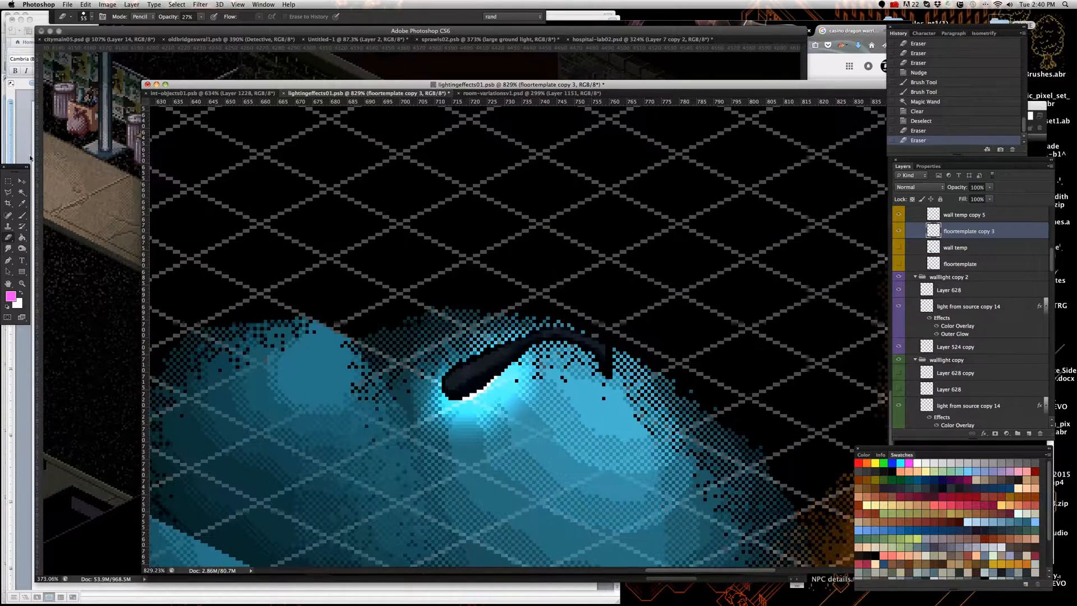
click(25, 181)
right_click(473, 375)
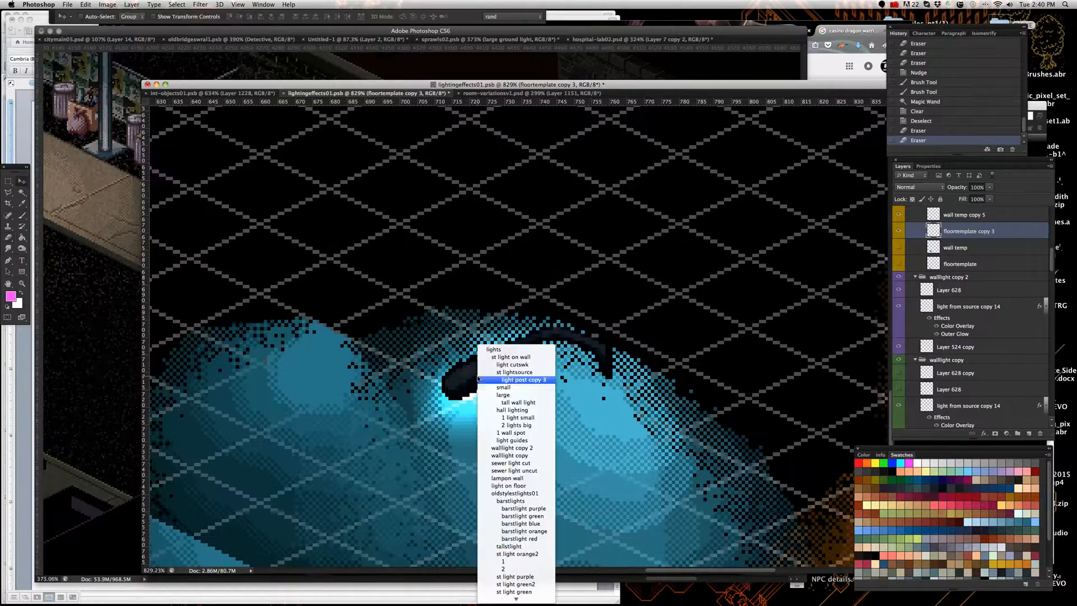
click(493, 375)
scroll(944, 360, down, 10)
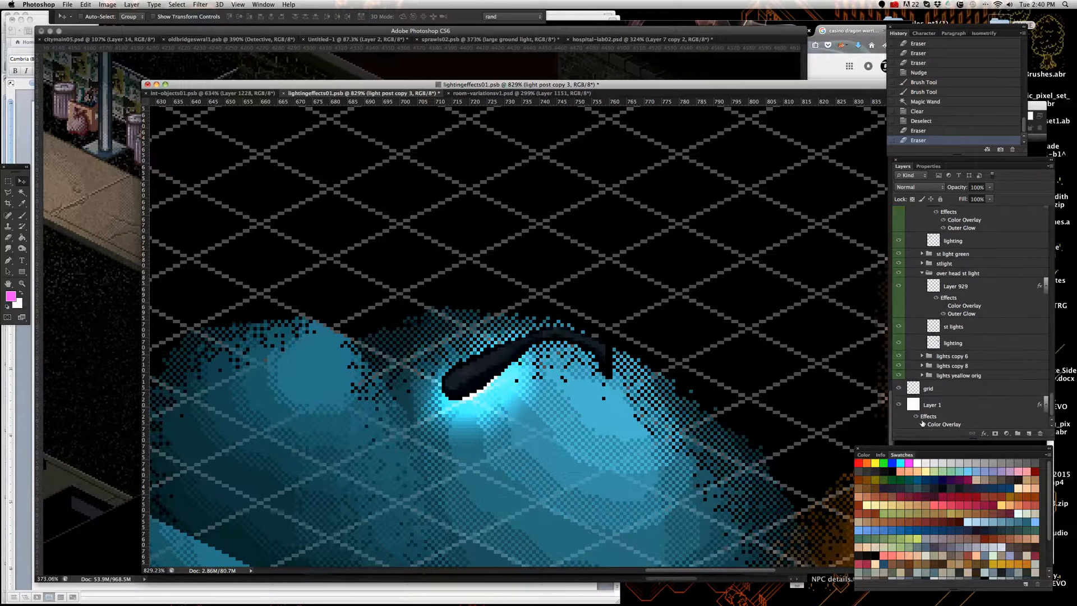
click(916, 417)
Step: Pick the light post copy 3 layer and nudge the lamp post straight up, clear of the glow and the blue wall light
right_click(475, 381)
click(489, 377)
key(shift+Up)
key(shift+Up)
key(shift+Up)
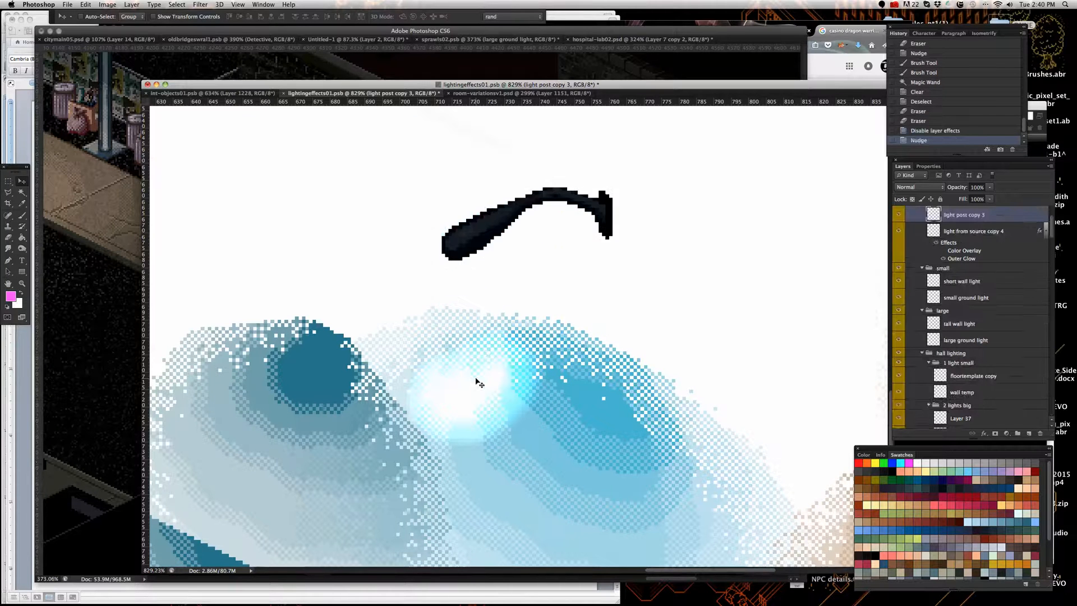
key(Up)
key(Up)
key(Up)
key(Up)
key(Up)
key(Up)
key(Up)
key(Up)
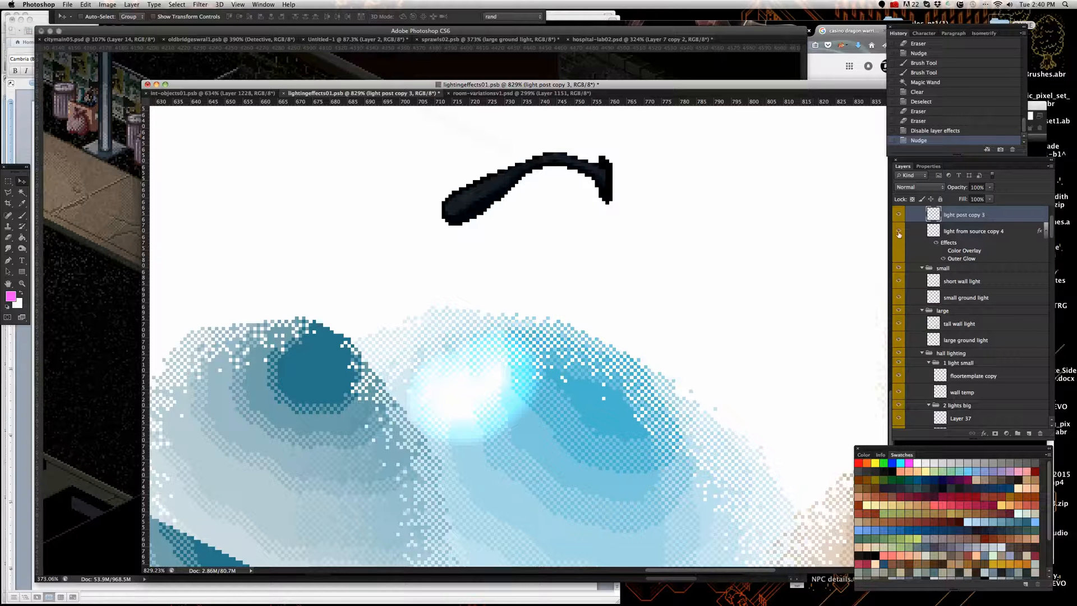
Step: Turn Layer 1's effects back on to restore the black background
scroll(940, 384, down, 10)
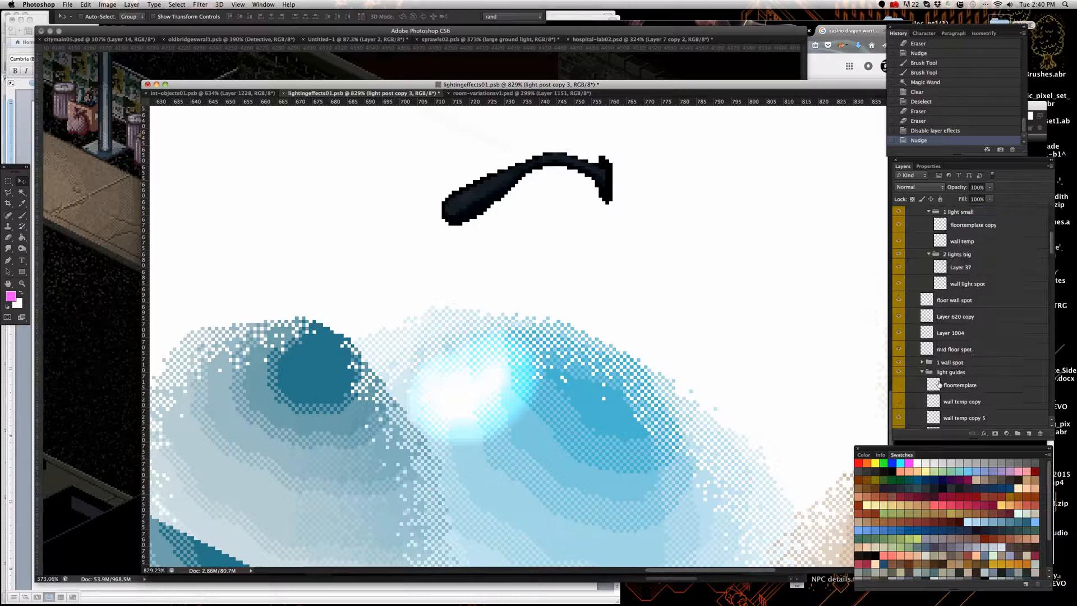
scroll(940, 384, down, 3)
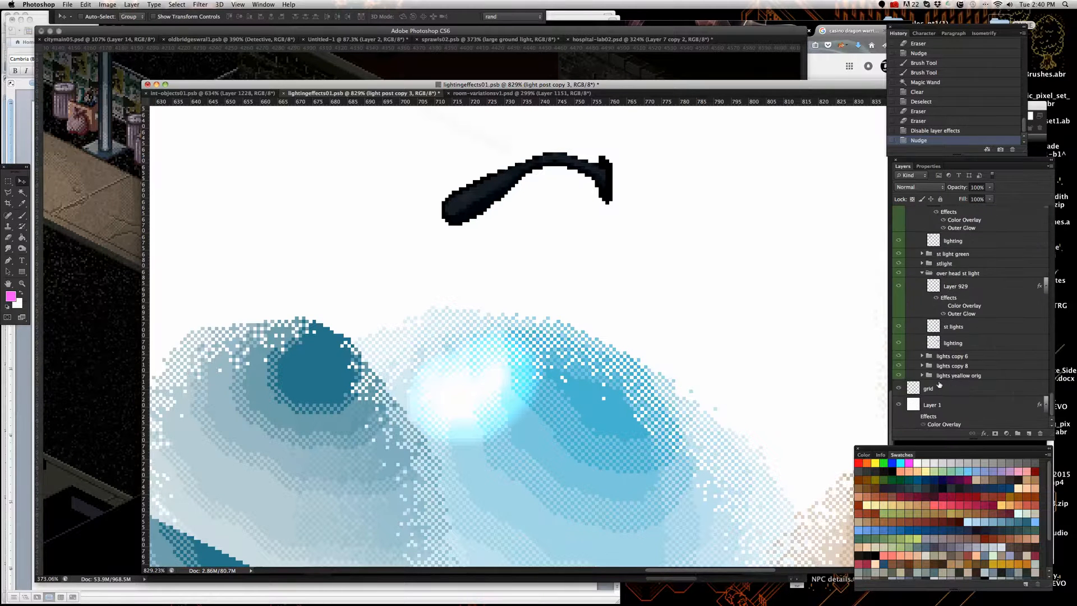
click(917, 418)
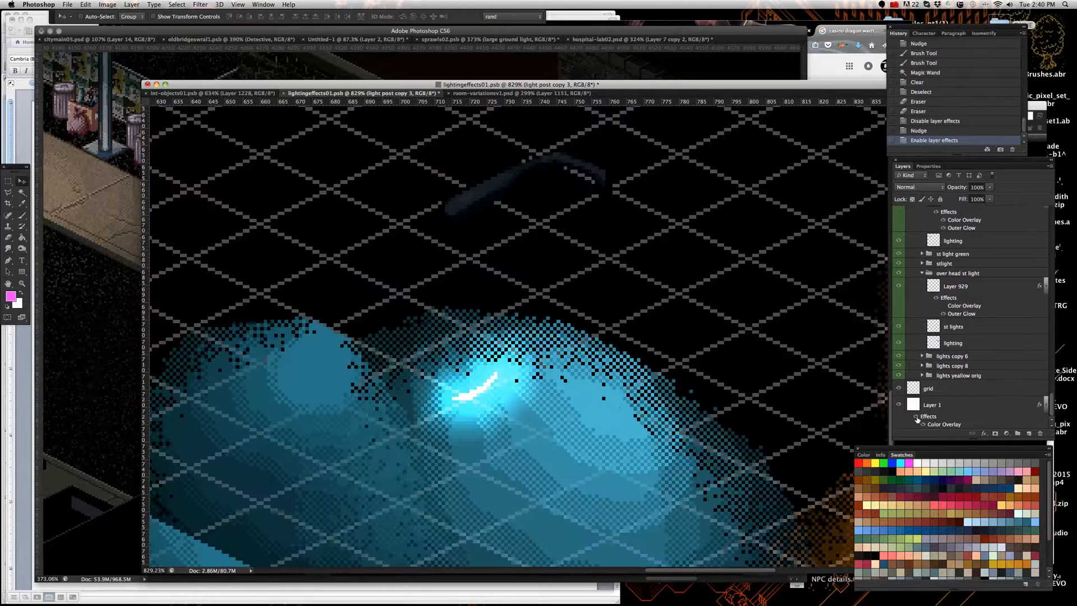
Step: Pick the light from source copy 4 layer and nudge the glowing bulb strip up beneath the raised lamp post
scroll(497, 444, up, 5)
right_click(454, 379)
click(454, 379)
scroll(546, 409, down, 5)
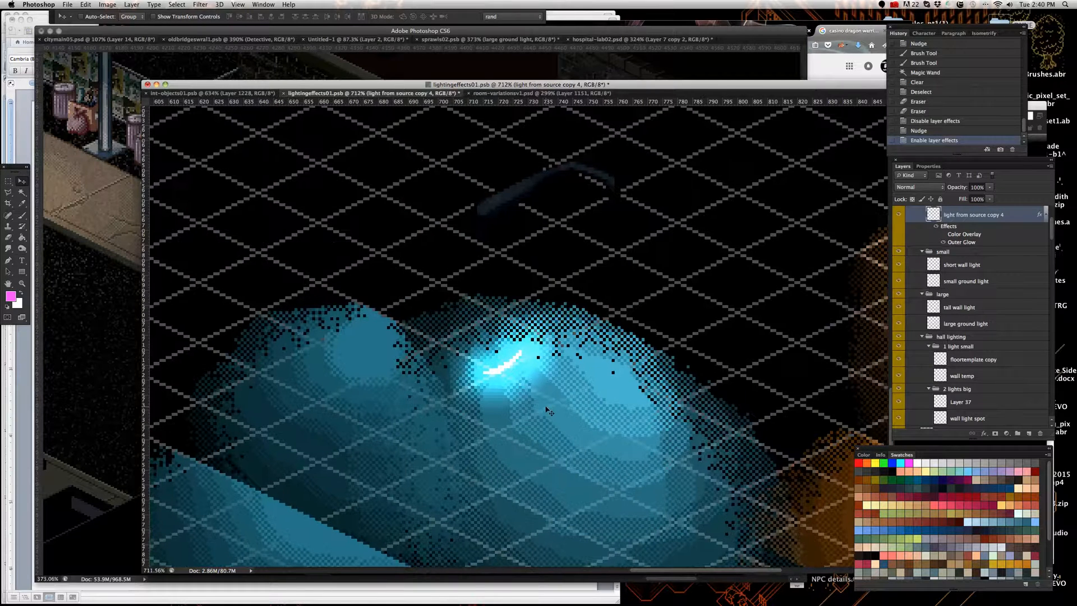
key(shift+Up)
key(shift+Up)
key(shift+Up)
key(shift+Up)
key(shift+Left)
key(shift+Left)
key(shift+Left)
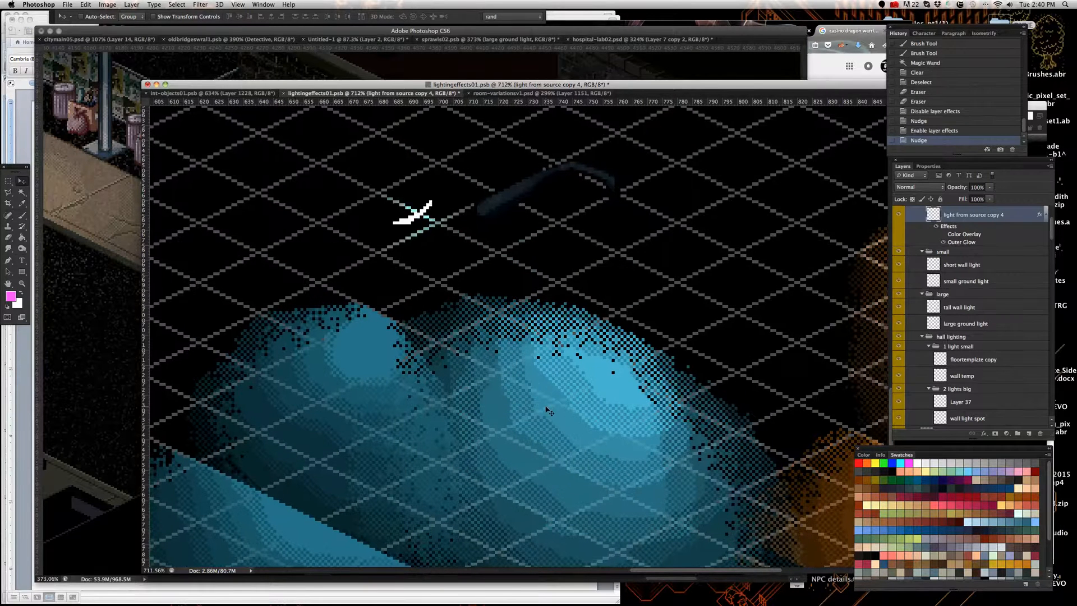
key(shift+Right)
key(shift+Right)
key(shift+Right)
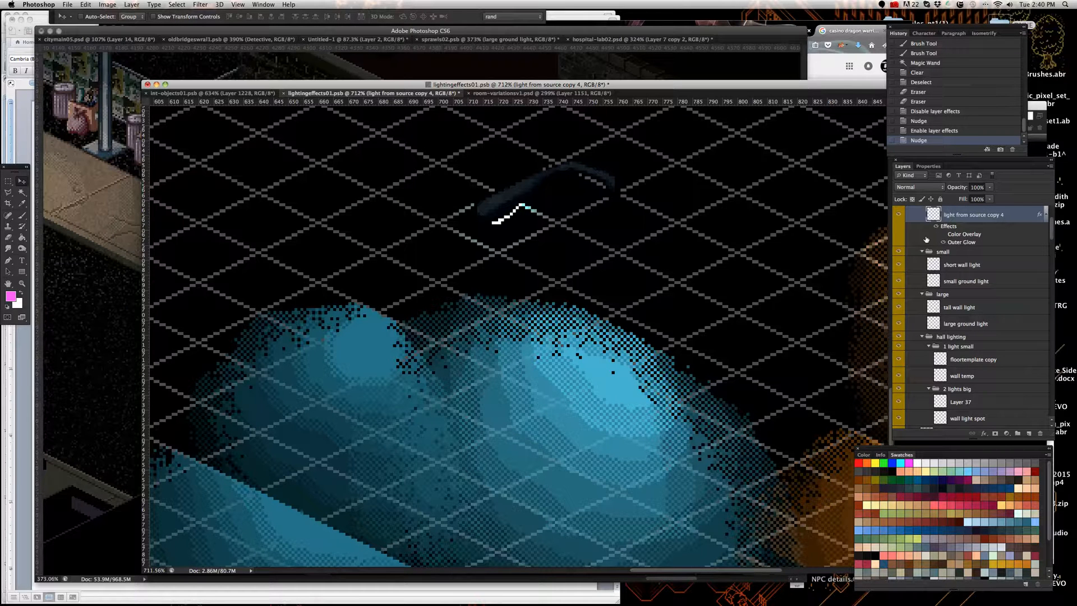
Step: Examine the Outer Glow settings of the light from source copy 4 layer and leave its layer style without applying changes
scroll(1001, 238, up, 1)
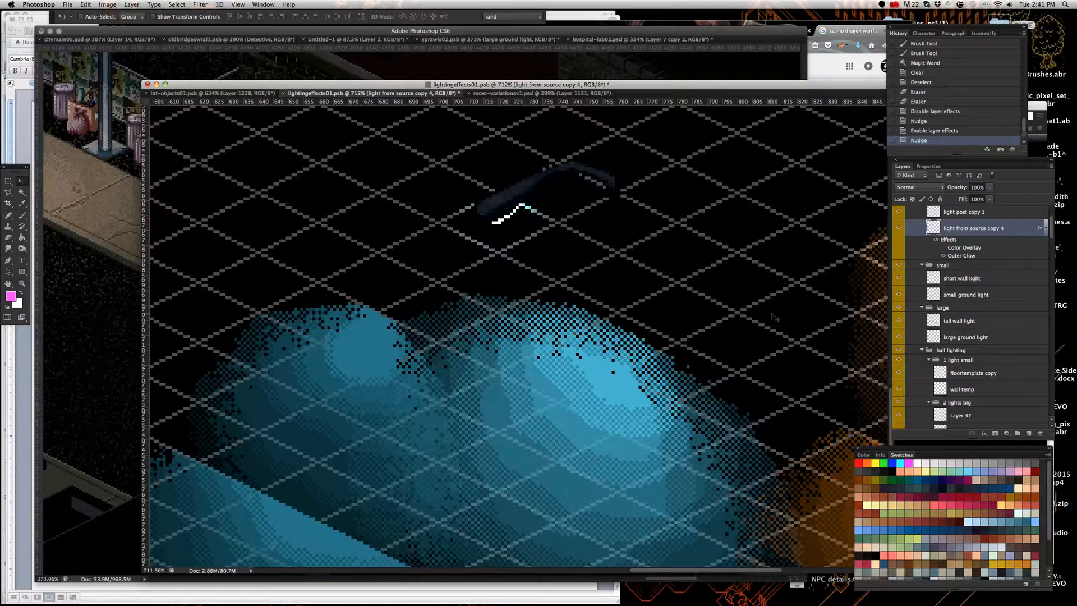
double_click(1013, 230)
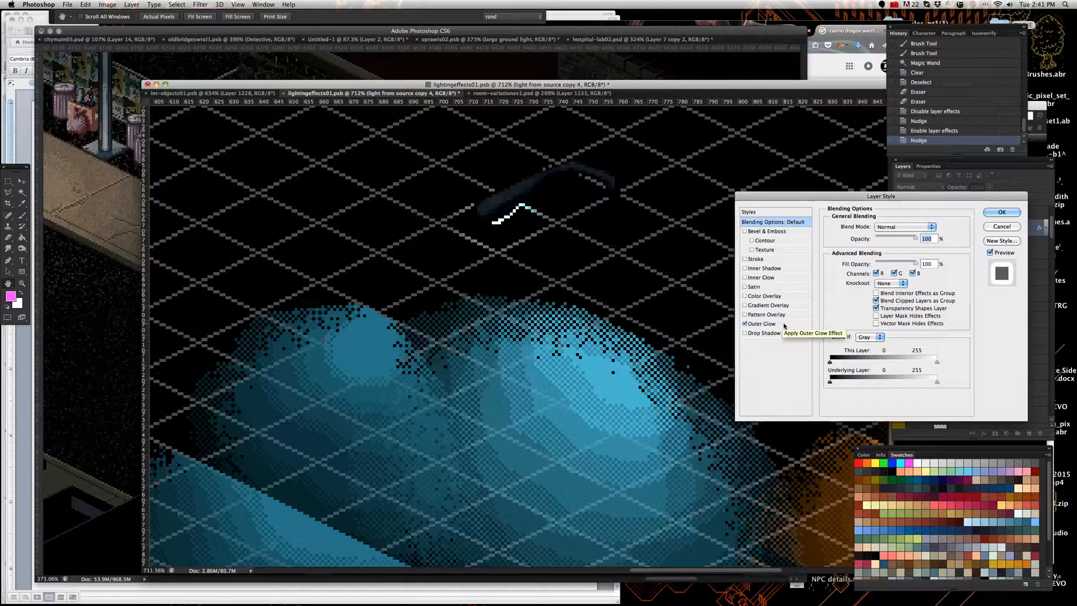
click(784, 325)
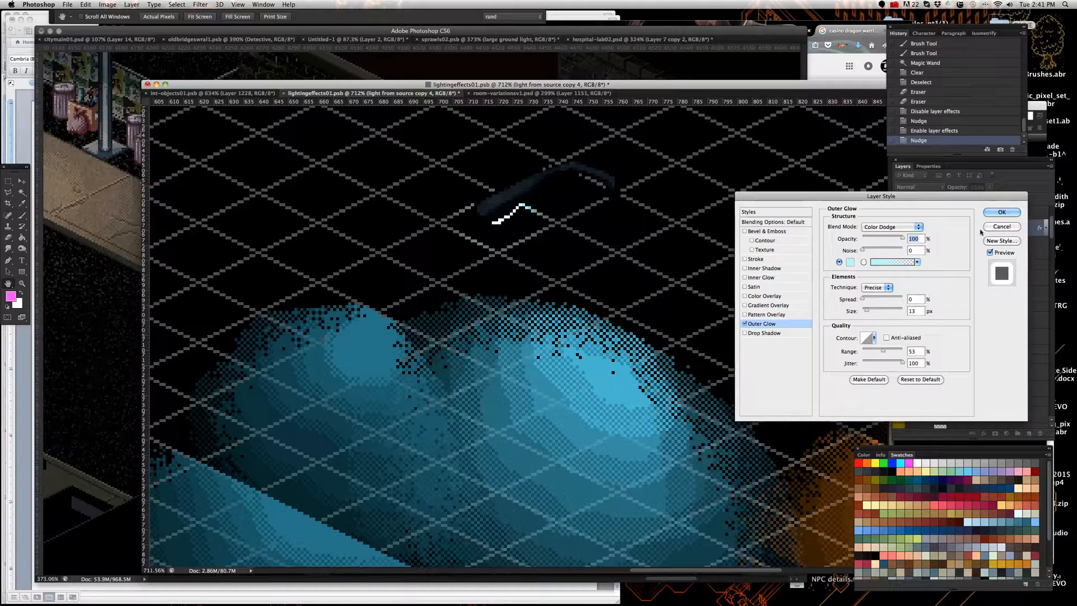
click(1000, 227)
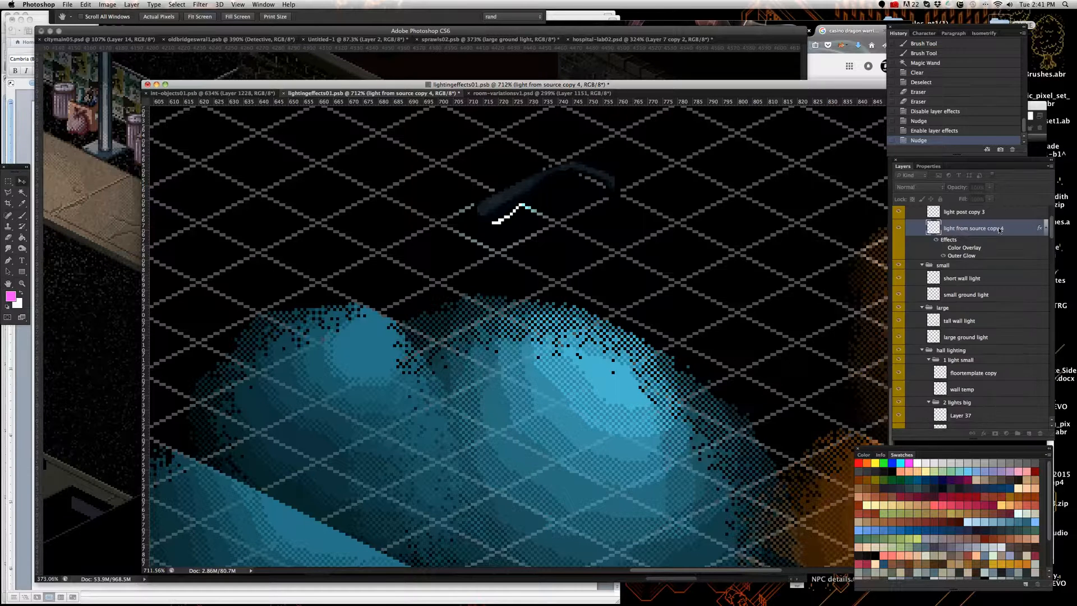
Step: Select the light post copy 3 and light from source copy 4 layers together from the canvas
scroll(559, 261, down, 5)
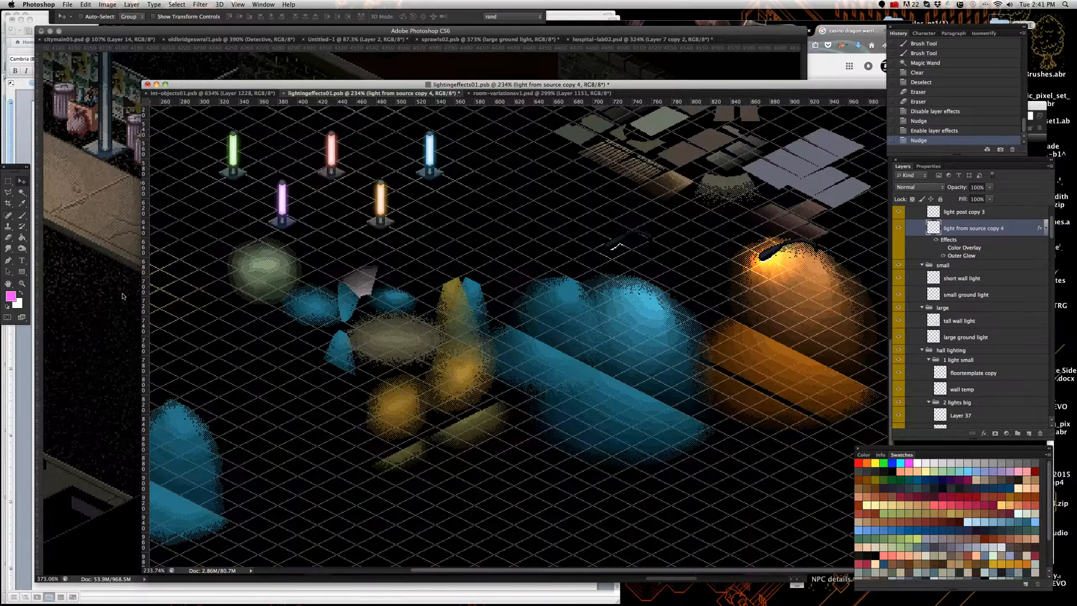
scroll(770, 356, up, 5)
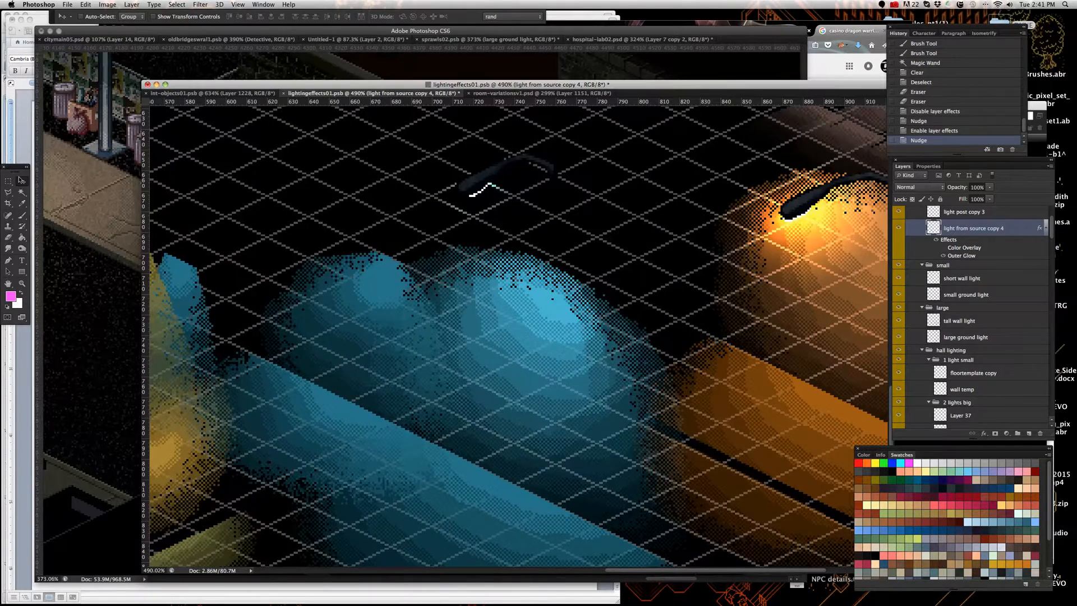
scroll(459, 193, up, 4)
right_click(501, 182)
click(504, 177)
right_click(499, 207)
shift+click(500, 208)
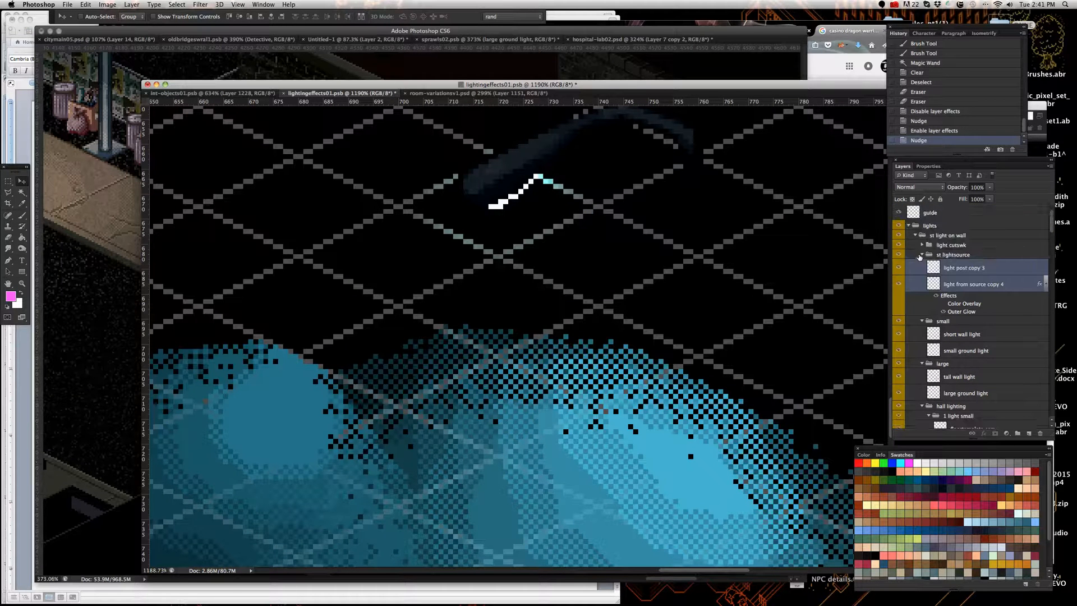
Step: Collapse the st lightsource, small and large groups, and nudge the st lightsource group down onto the blue wall light
click(920, 257)
click(921, 255)
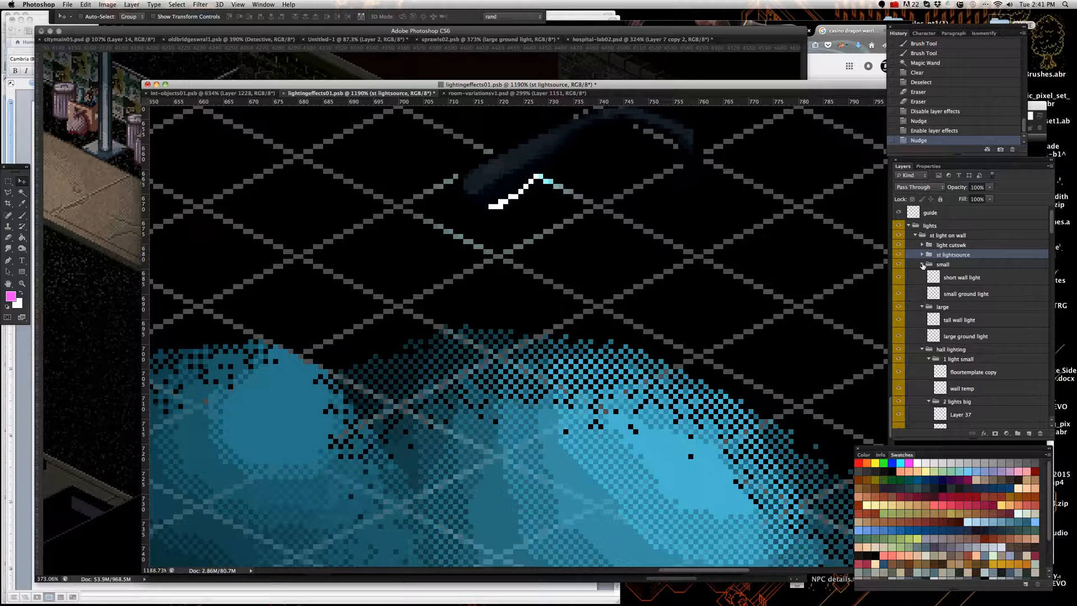
click(922, 264)
click(921, 274)
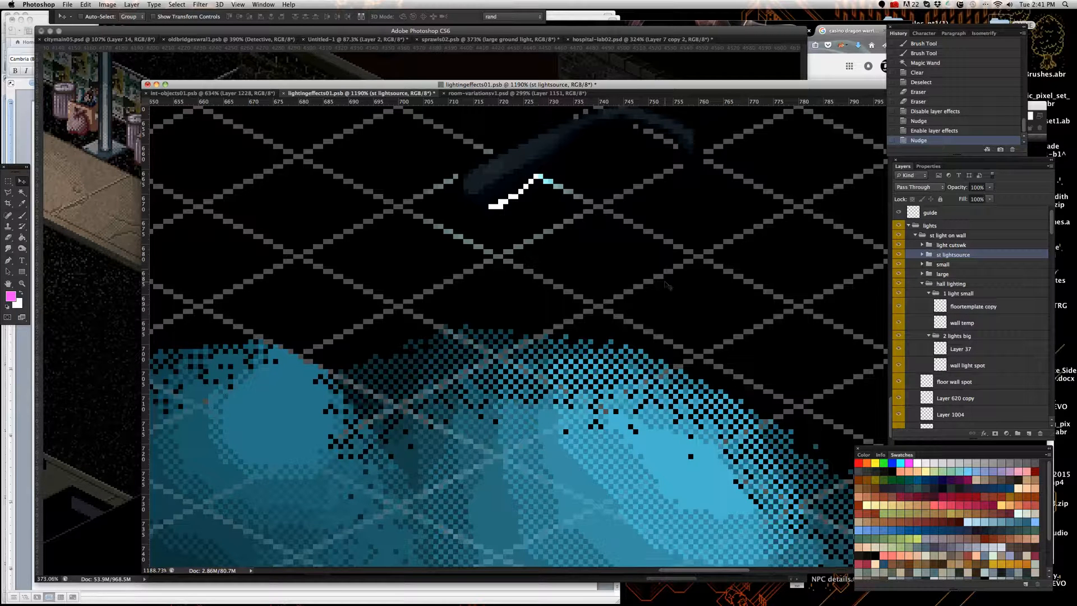
key(shift+Down)
key(shift+Down)
key(shift+Down)
key(shift+Down)
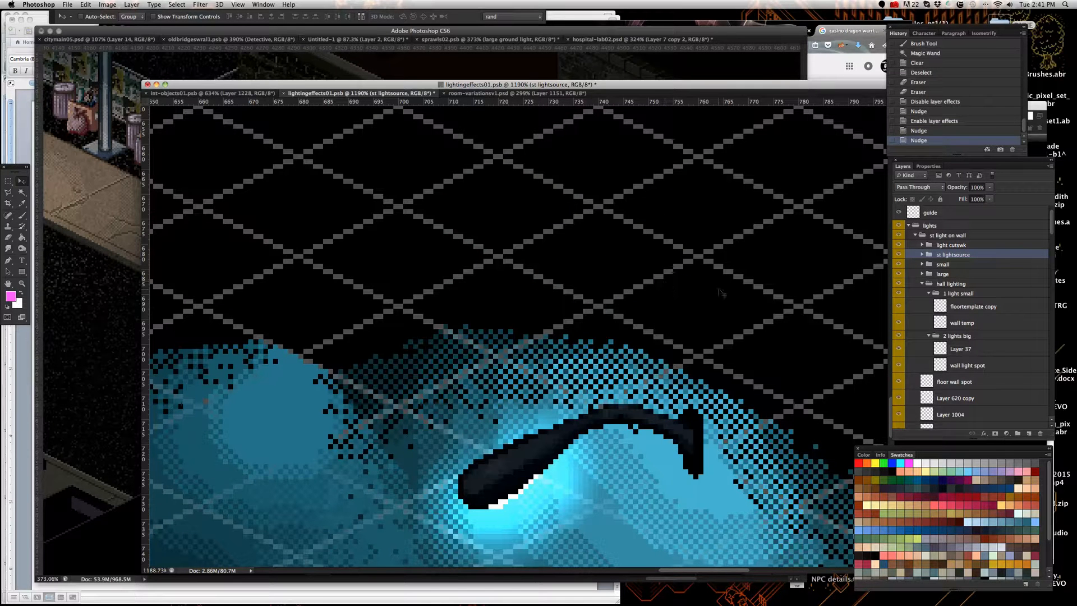
Step: Add the large group to the st lightsource selection and inspect the combined wall and ground light
super+click(948, 275)
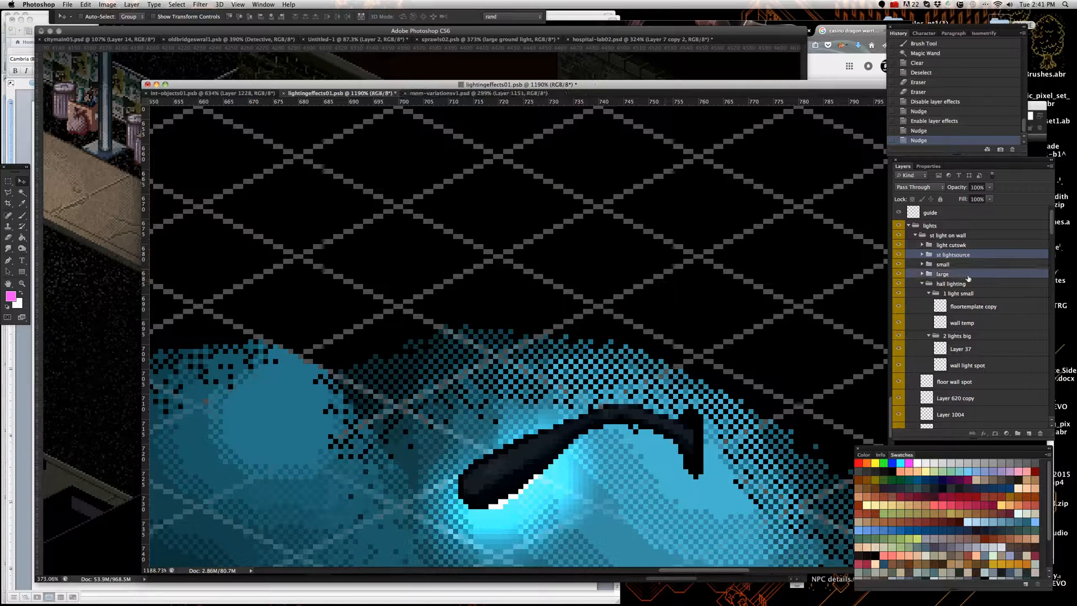
scroll(598, 330, down, 2)
scroll(595, 327, down, 5)
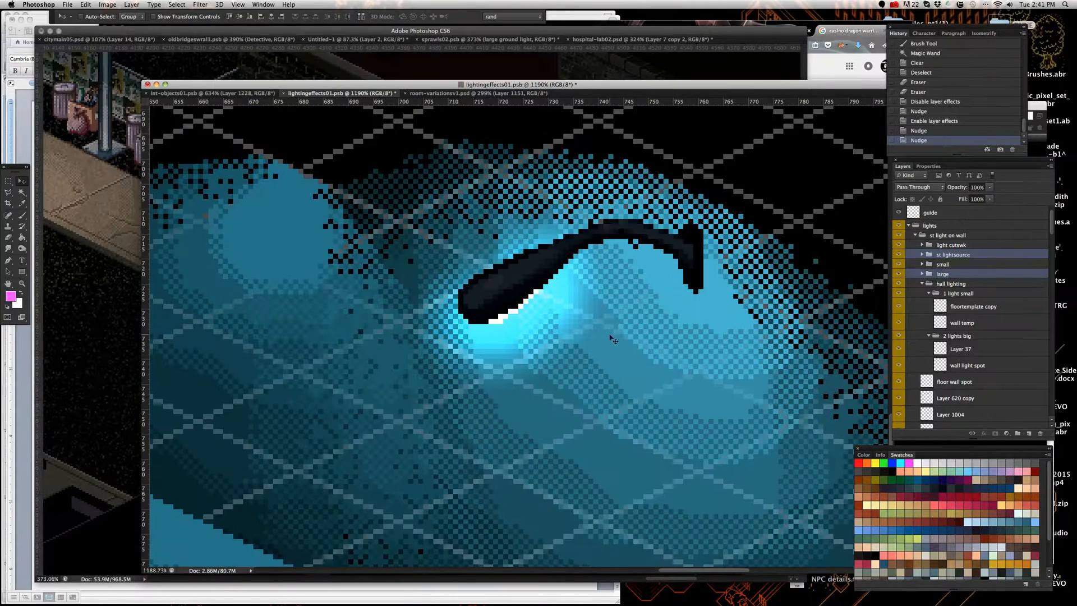
scroll(589, 349, down, 5)
scroll(629, 380, down, 6)
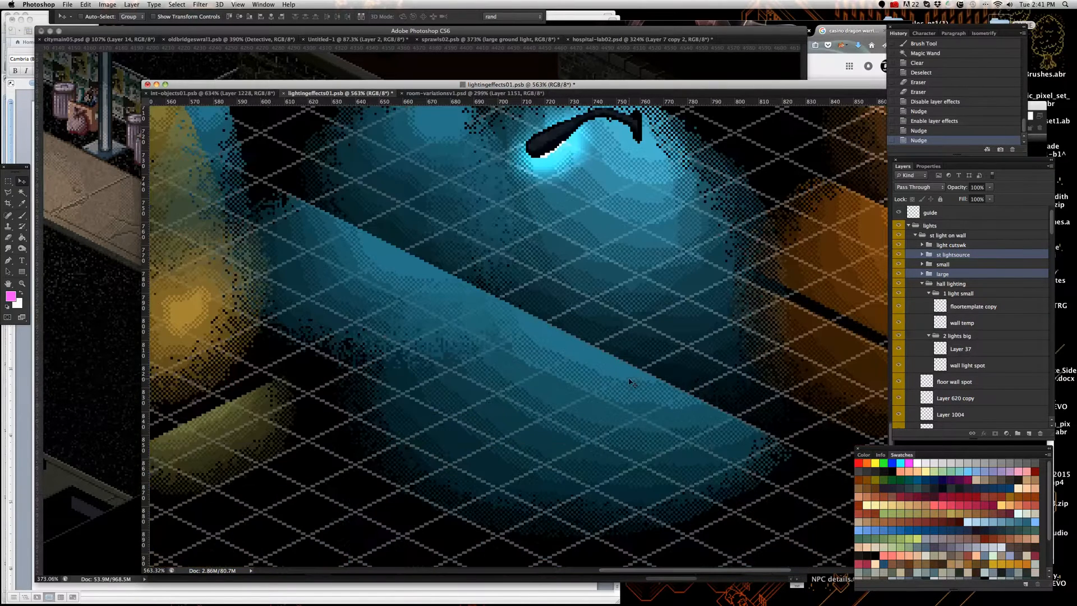
Step: Switch to the sprawls02.psb document and pick the tall wall light layer over the garage building's green-lit shutter
click(129, 336)
scroll(202, 271, down, 7)
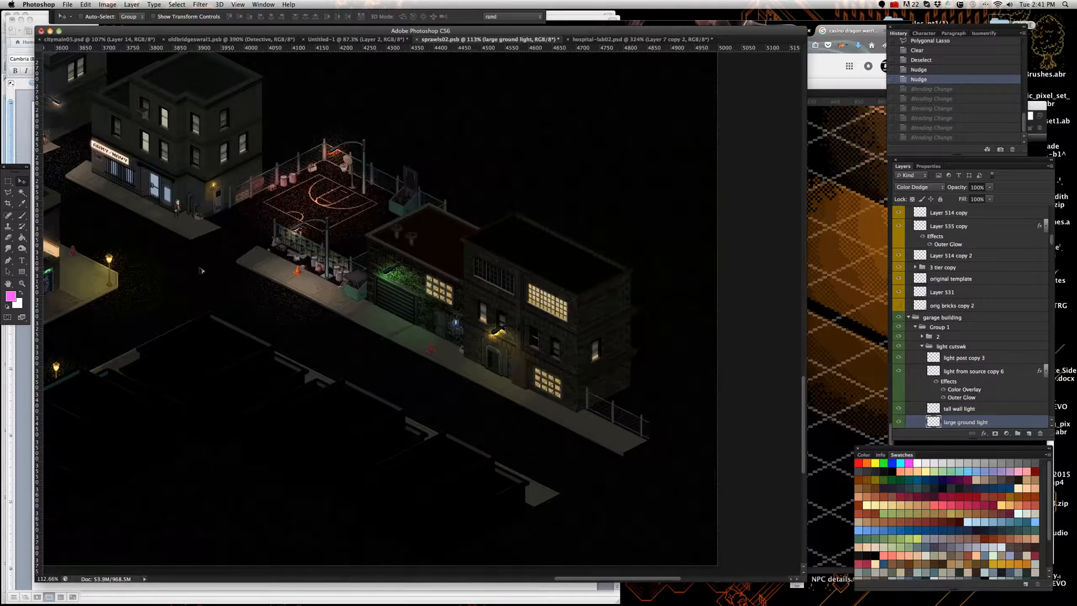
scroll(137, 239, down, 3)
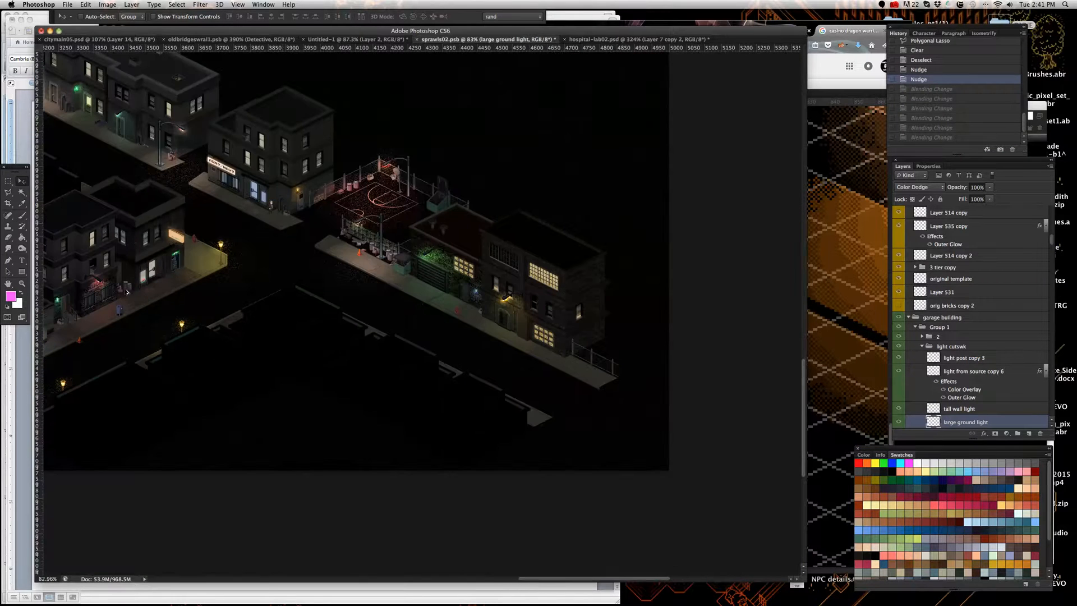
scroll(125, 292, down, 1)
scroll(396, 256, up, 5)
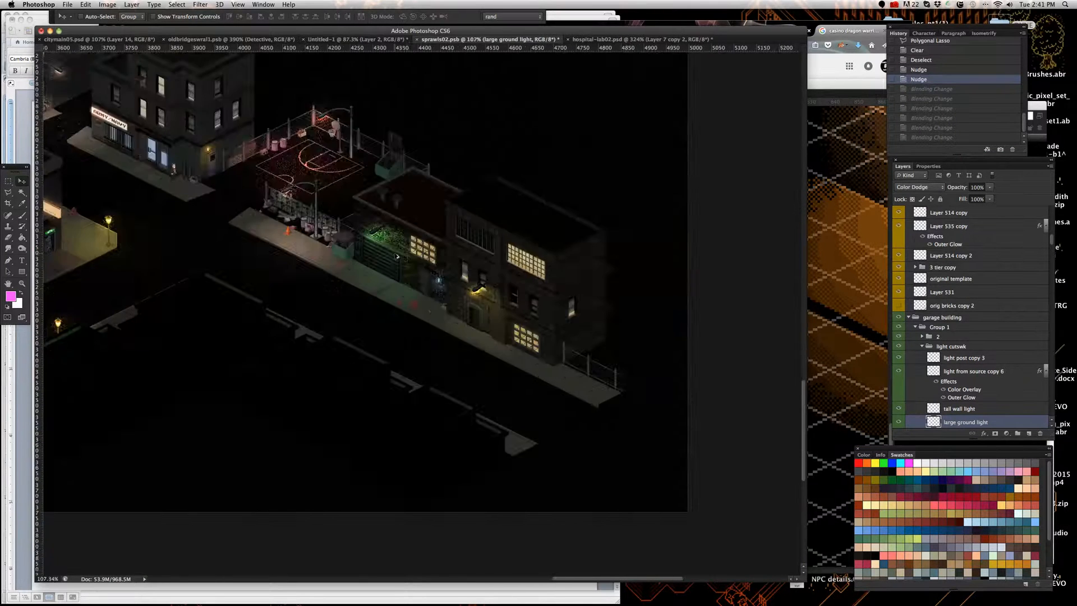
scroll(396, 257, down, 5)
scroll(394, 257, up, 6)
scroll(387, 257, down, 6)
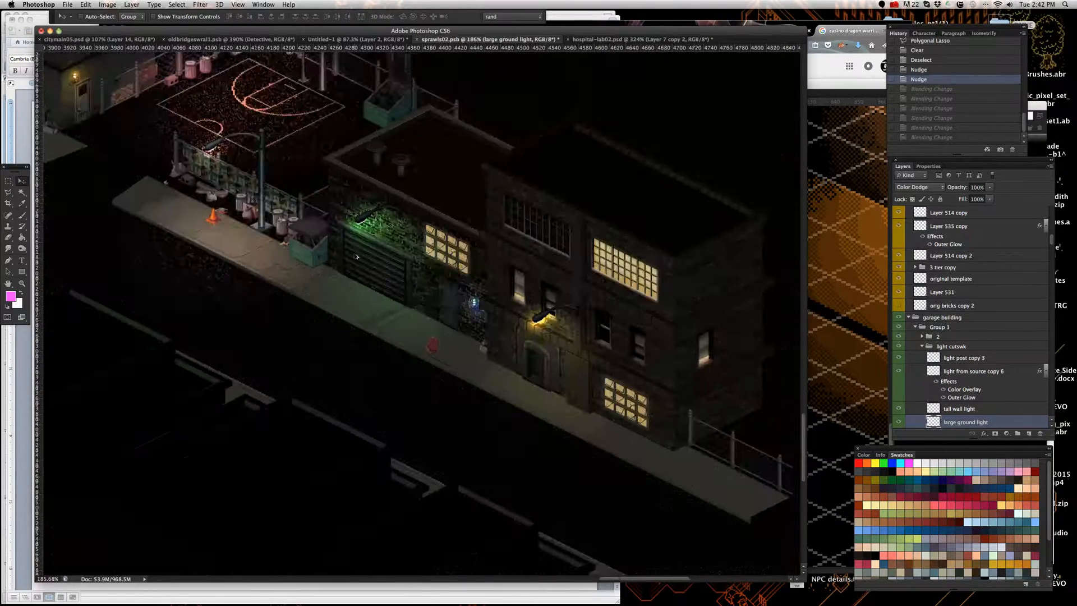
scroll(364, 256, up, 7)
scroll(399, 257, up, 2)
right_click(387, 270)
click(505, 214)
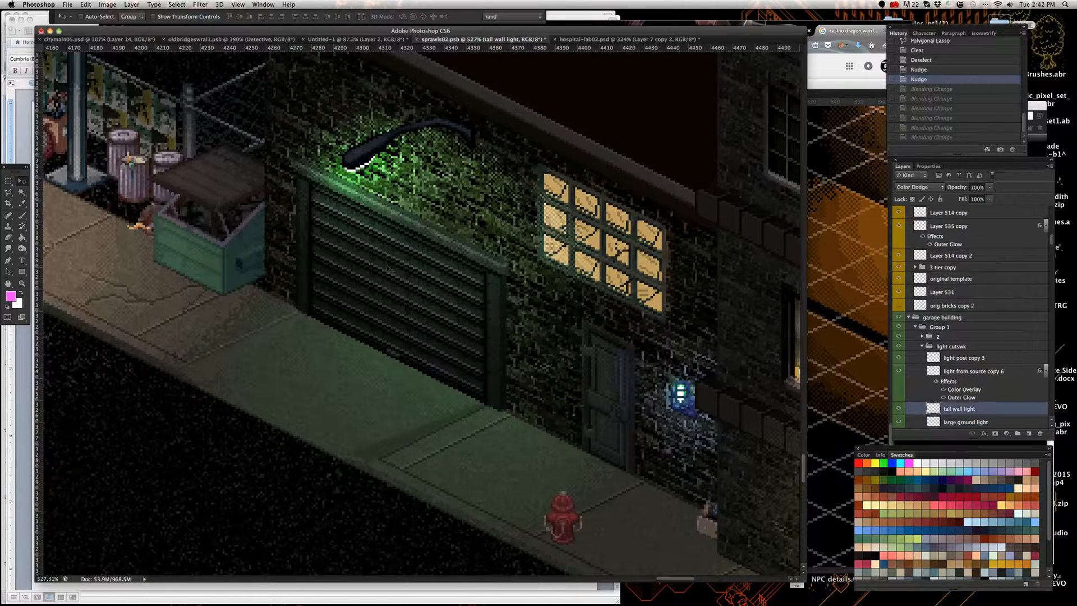
Step: Select the garage lamp's light from source copy 6 layer from the canvas and open its Color Overlay style settings
scroll(348, 166, up, 6)
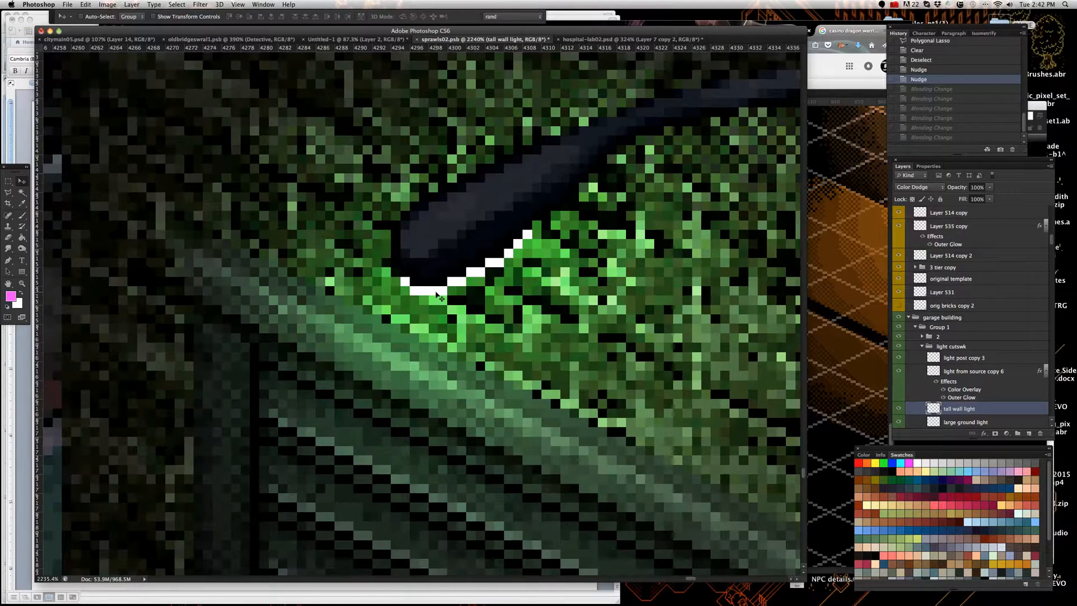
right_click(436, 296)
click(448, 294)
scroll(401, 291, down, 1)
scroll(401, 291, down, 5)
scroll(401, 290, up, 1)
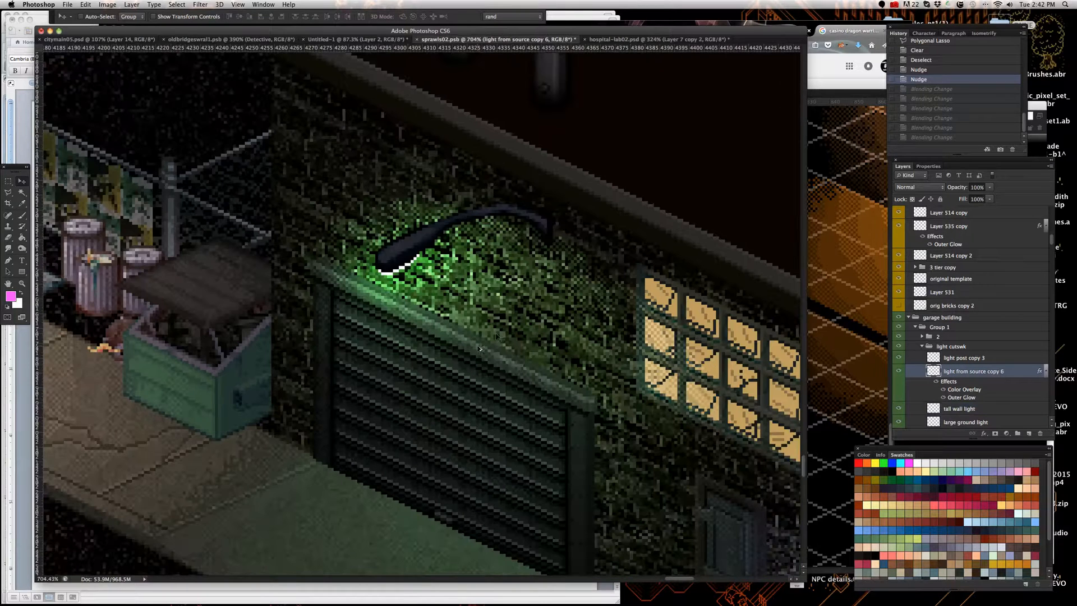
double_click(1012, 373)
click(766, 296)
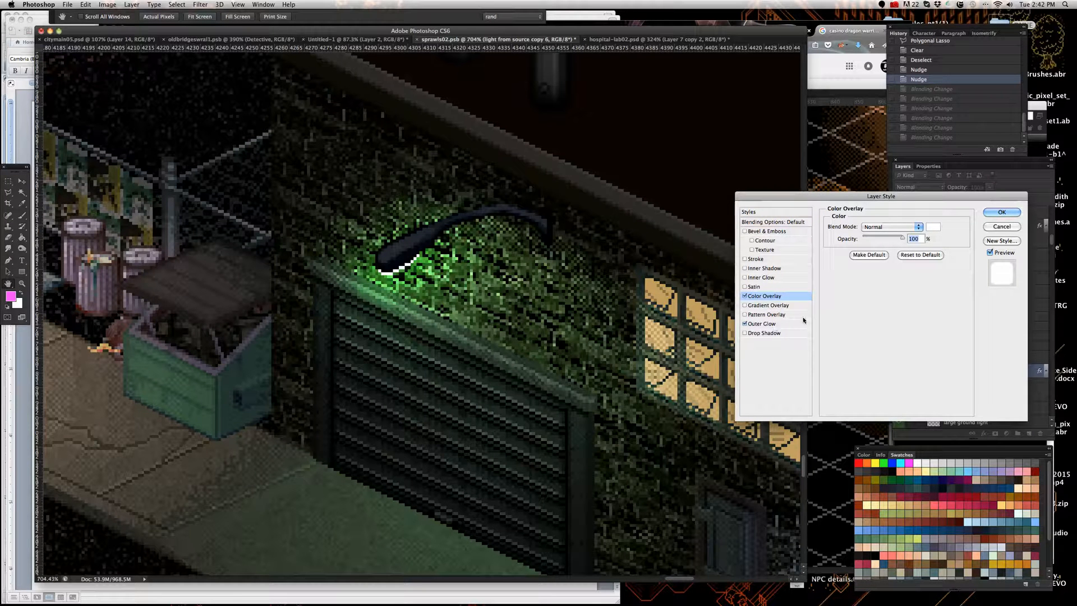
Step: Try a light green (#9aec64) as the lamp's overlay color and cancel the color choice
click(931, 227)
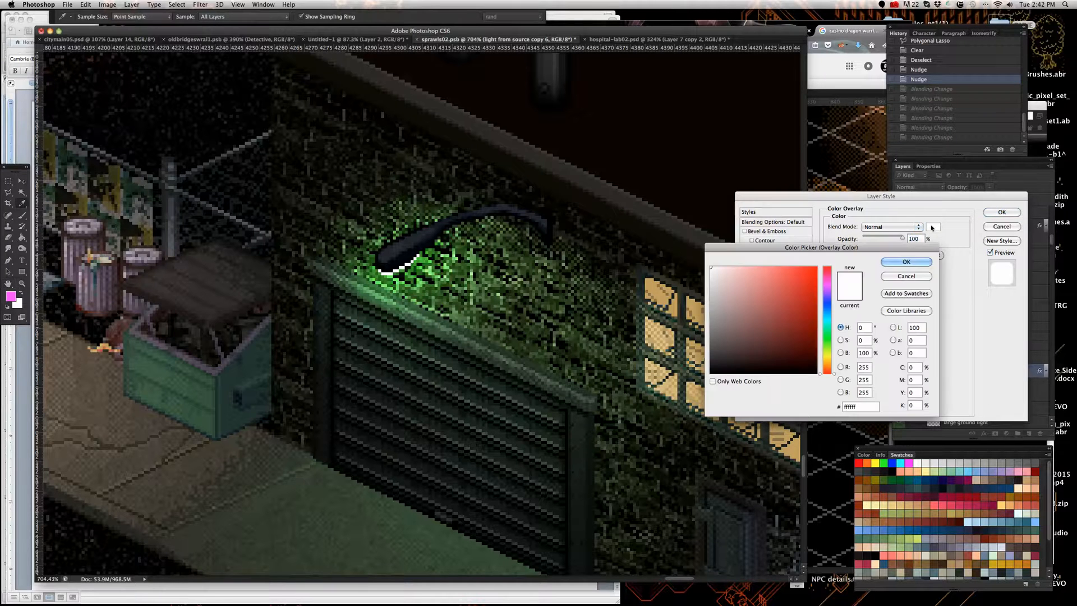
click(826, 347)
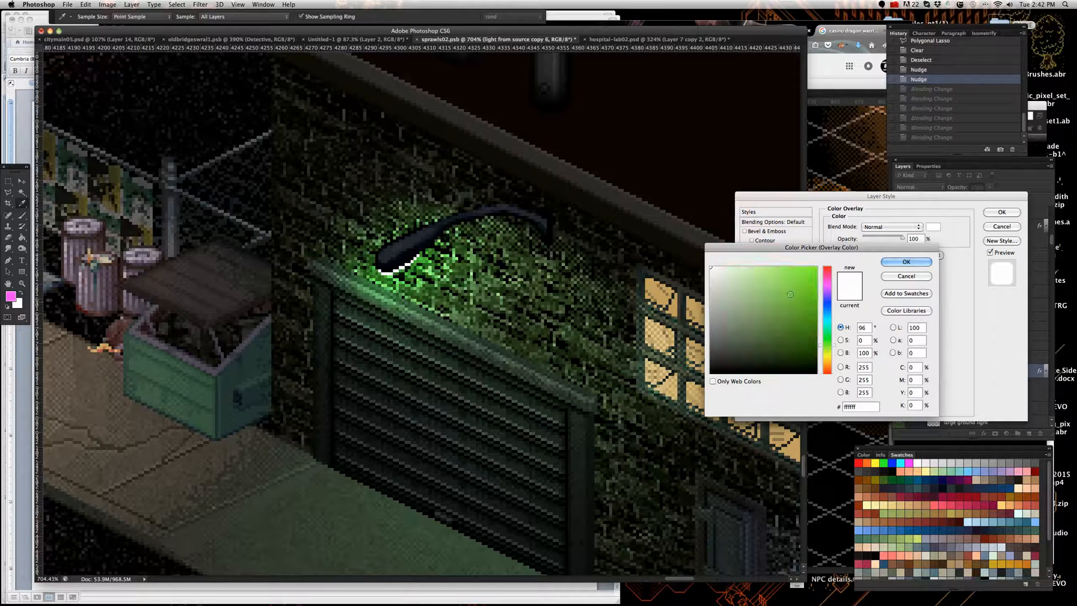
click(770, 287)
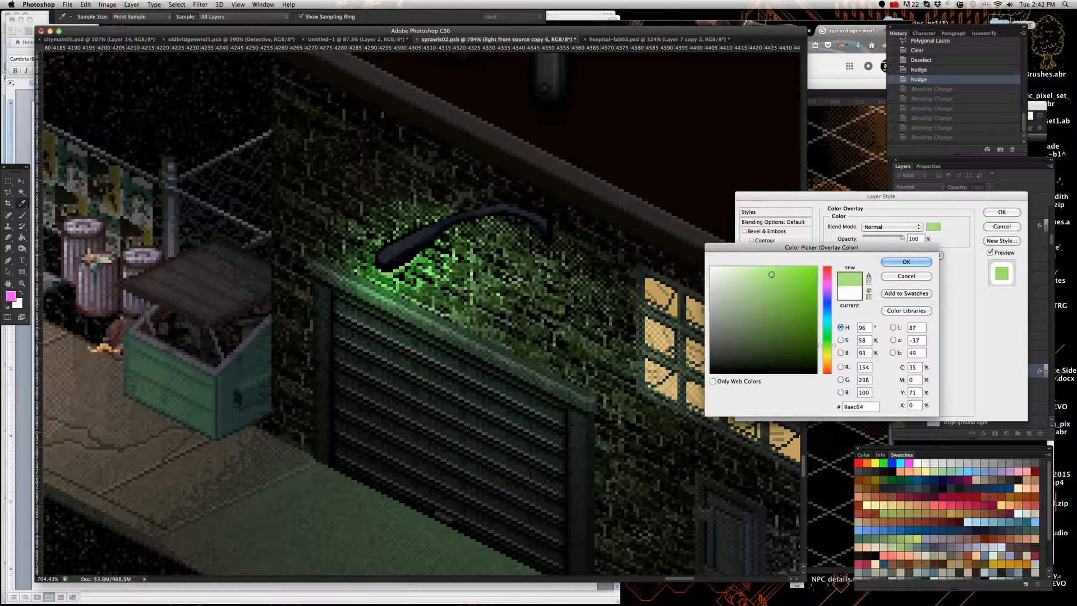
click(905, 276)
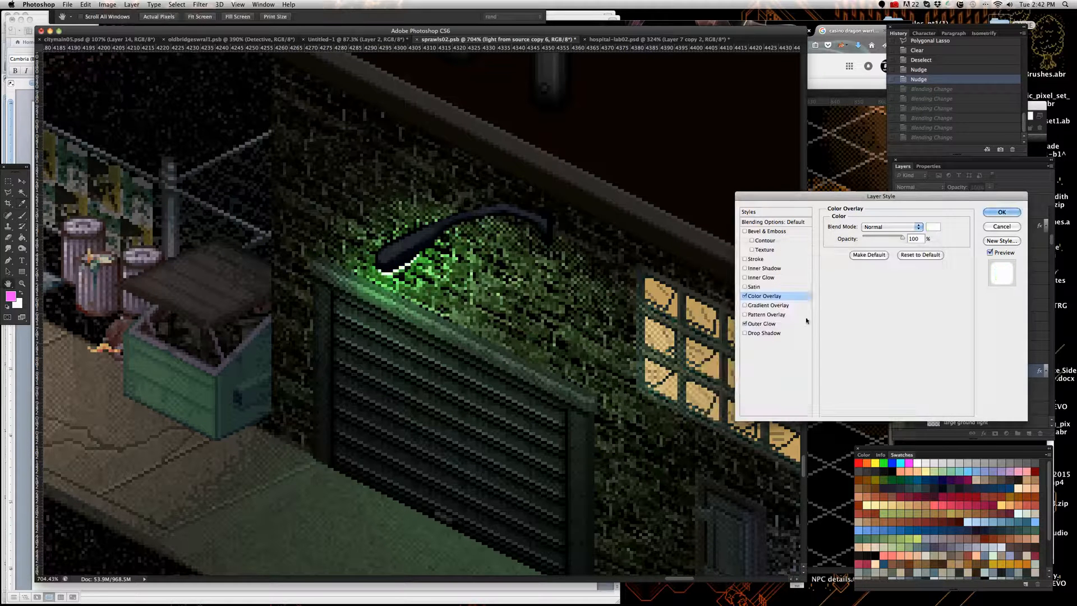
Step: Set the lamp's Outer Glow size to 24 px, trying Normal as its blend mode before restoring Color Dodge and applying the style
click(789, 324)
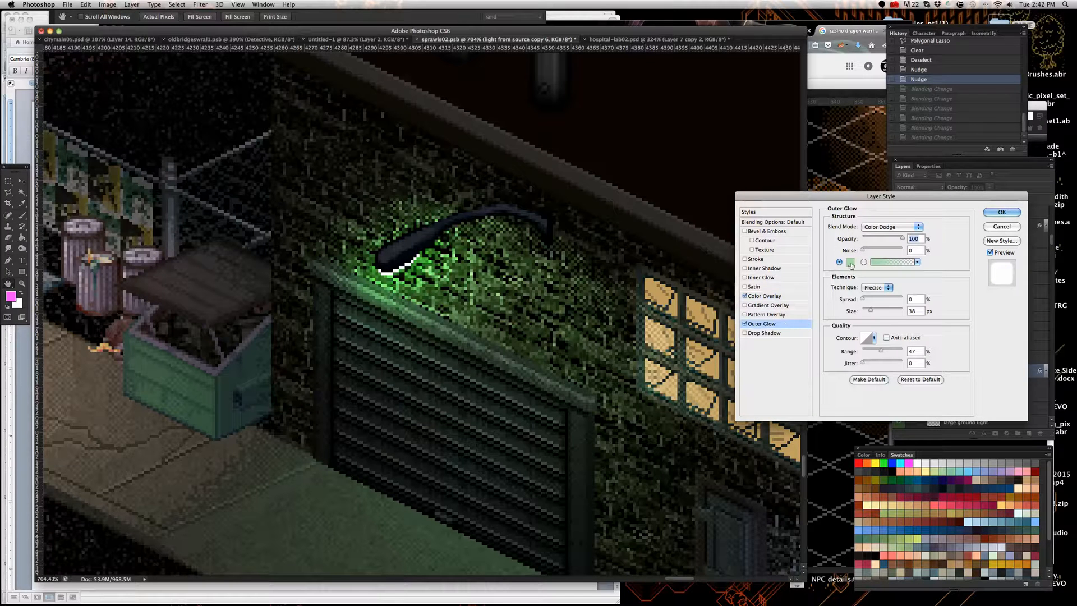
drag(868, 311, 868, 312)
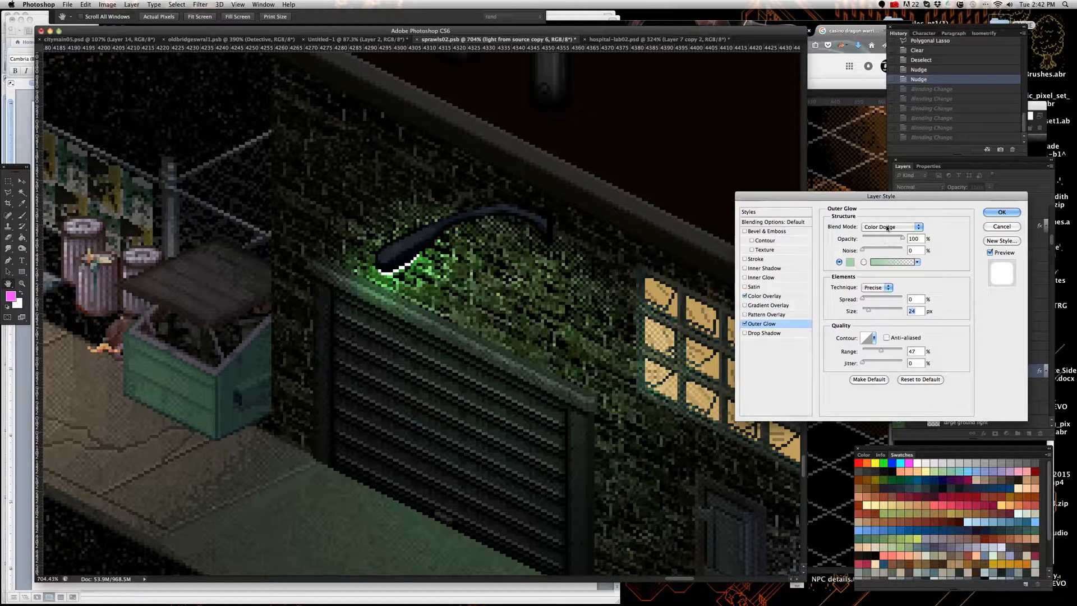
click(886, 227)
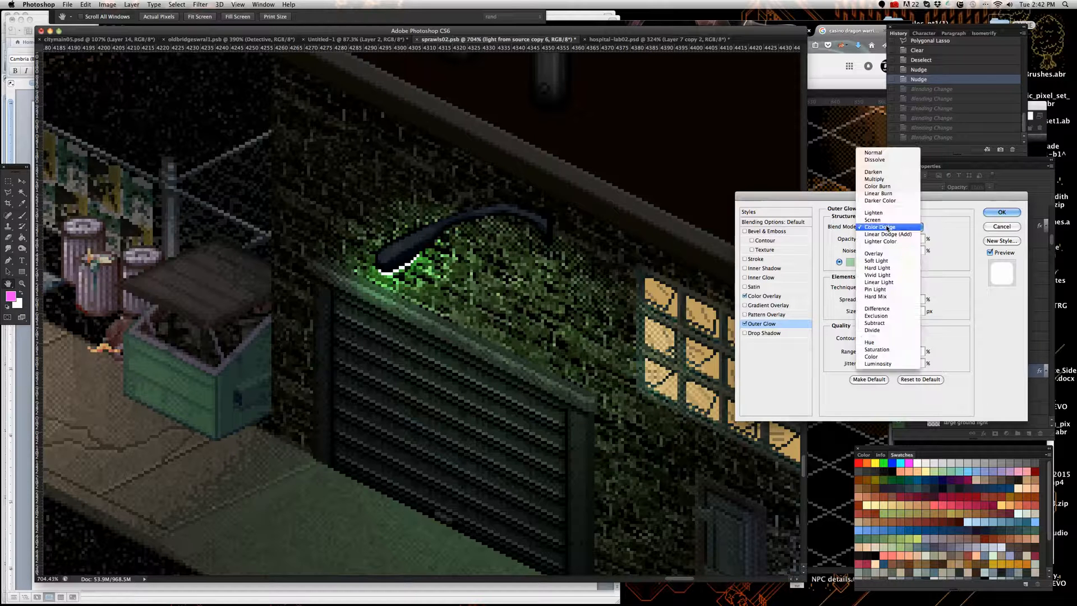
click(886, 154)
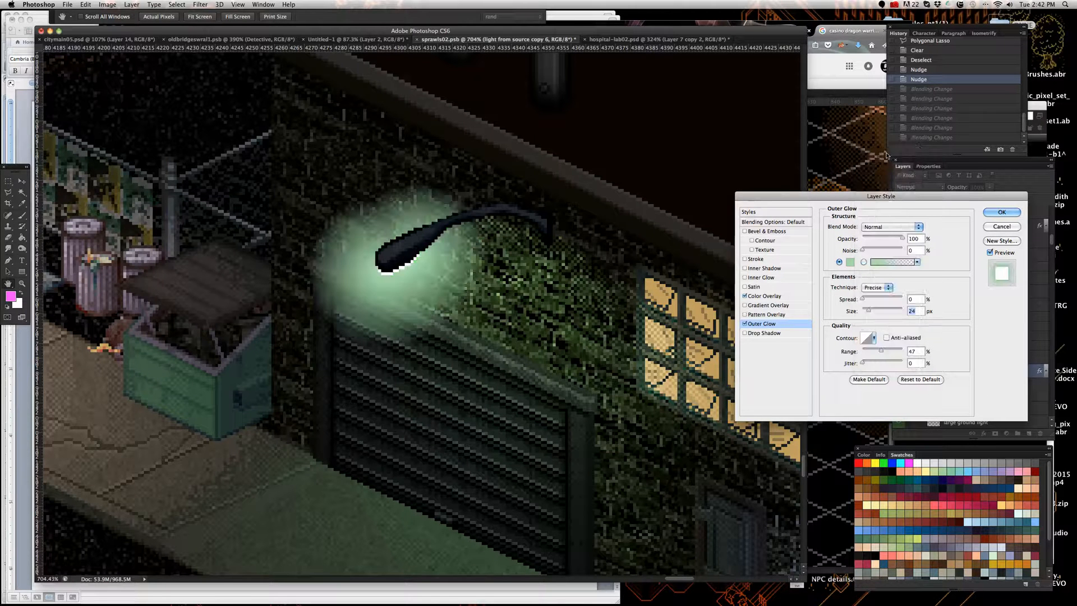
click(897, 227)
click(894, 303)
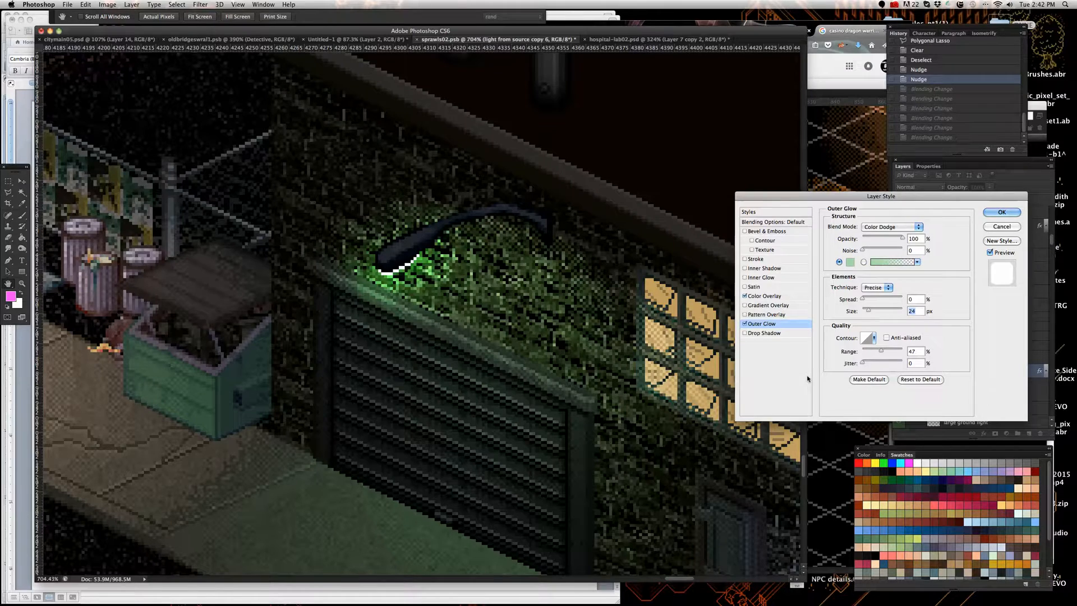
click(999, 215)
Step: Examine the garage lamp's green glow against the neighboring lights and pick its light source layer again
scroll(508, 288, down, 5)
scroll(508, 287, down, 3)
scroll(509, 287, down, 4)
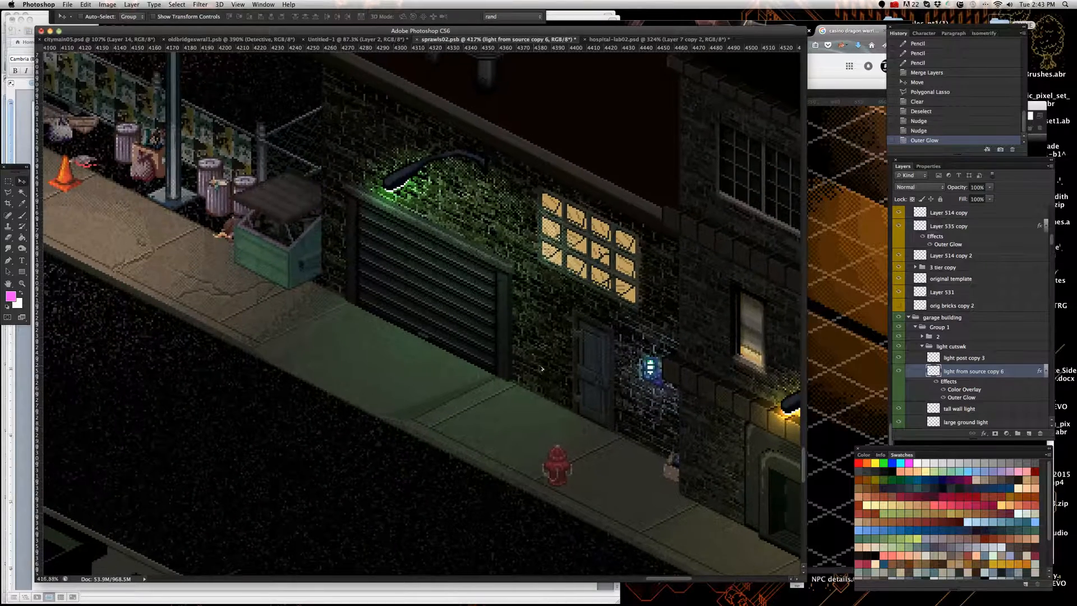
scroll(538, 372, up, 1)
scroll(457, 338, up, 3)
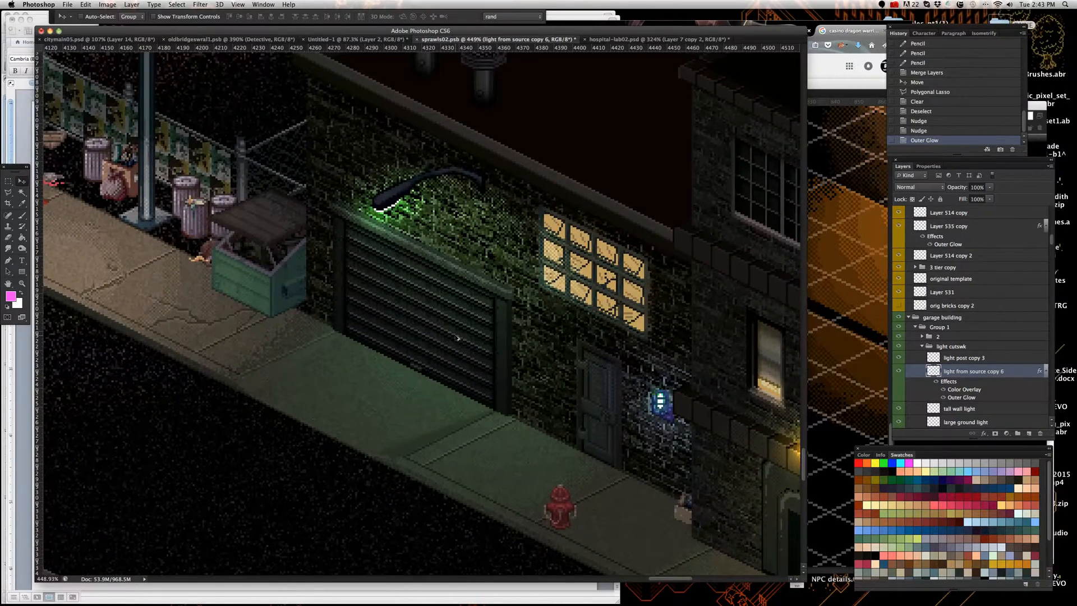
scroll(458, 338, down, 3)
scroll(706, 488, down, 3)
scroll(606, 403, up, 3)
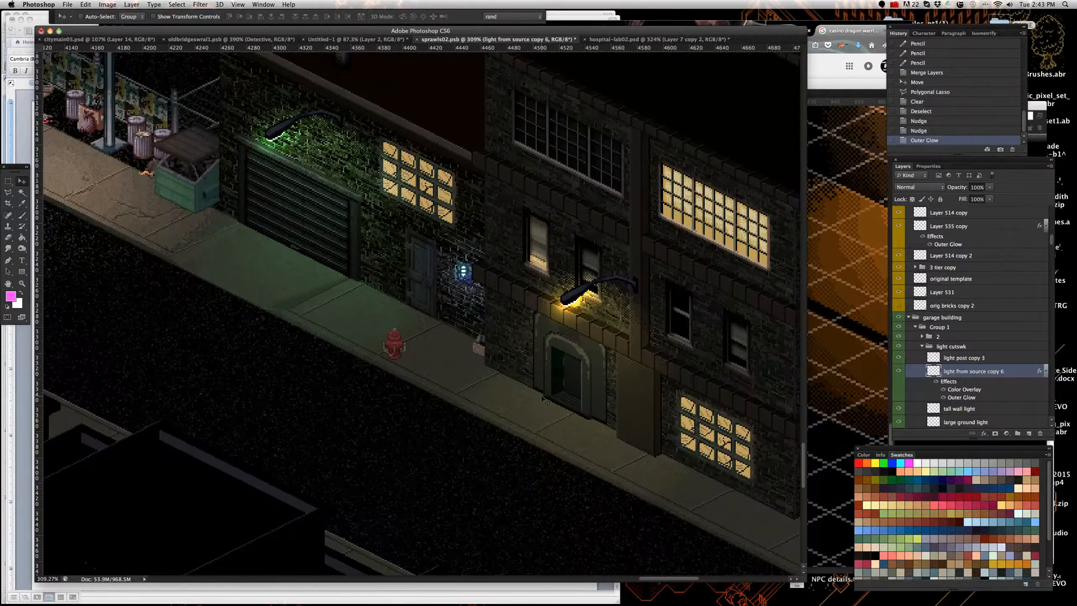
scroll(247, 128, up, 10)
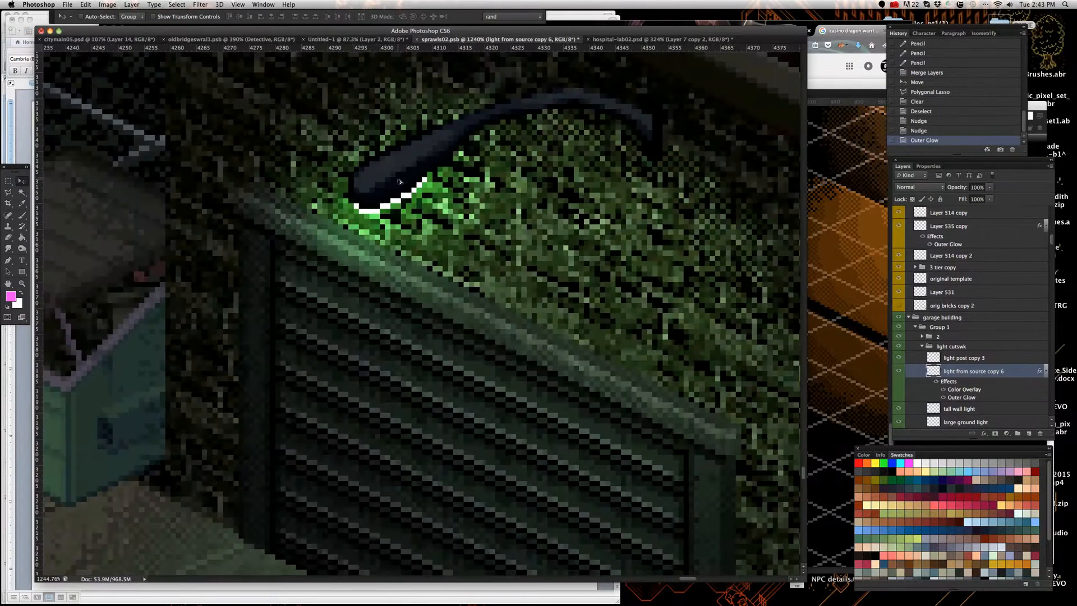
right_click(368, 206)
click(373, 207)
Step: Survey the lights across the whole night street scene, from the garage building to the distant blocks
scroll(381, 222, down, 4)
scroll(381, 222, down, 5)
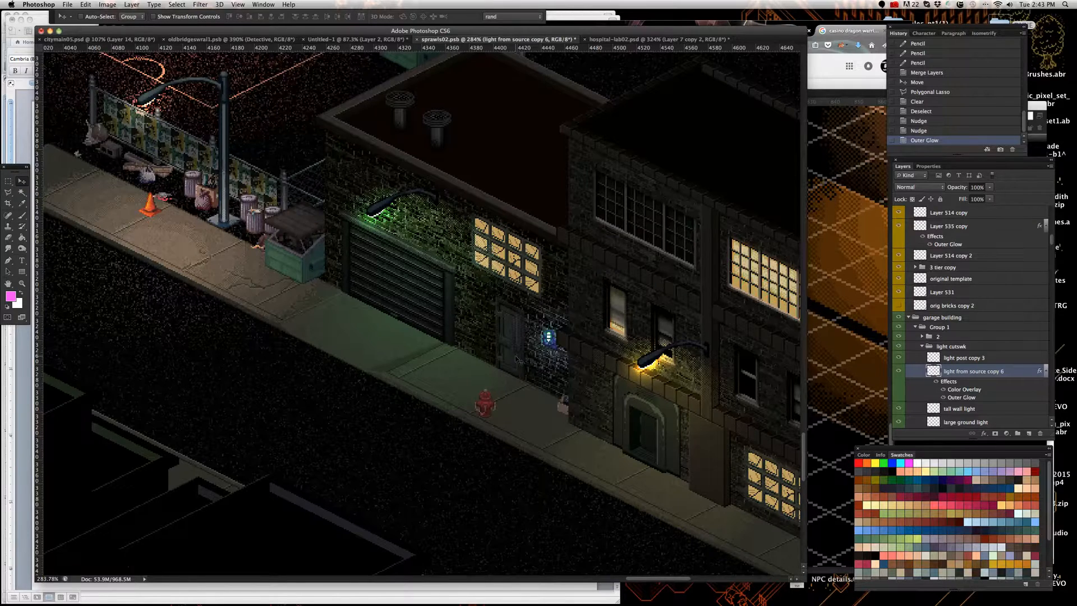
scroll(630, 400, up, 3)
scroll(589, 359, down, 4)
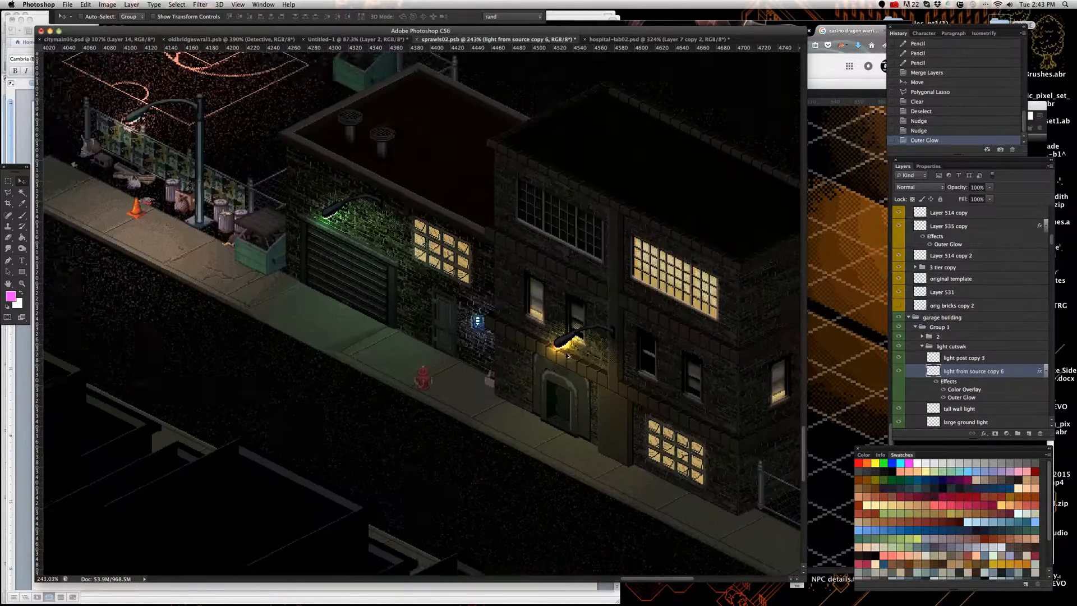
scroll(381, 195, down, 4)
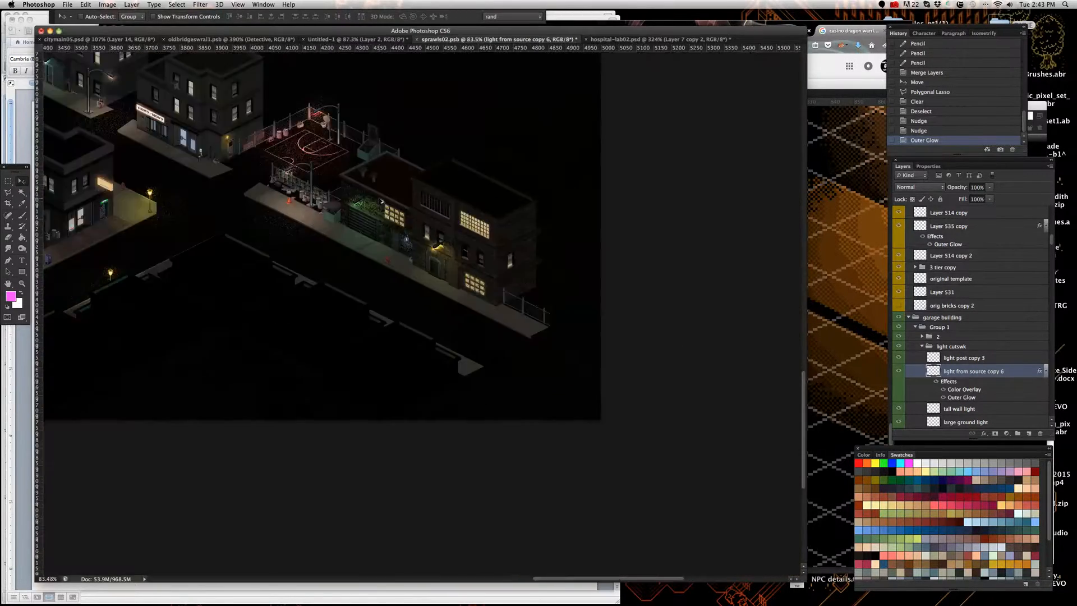
scroll(260, 160, up, 4)
scroll(524, 232, down, 5)
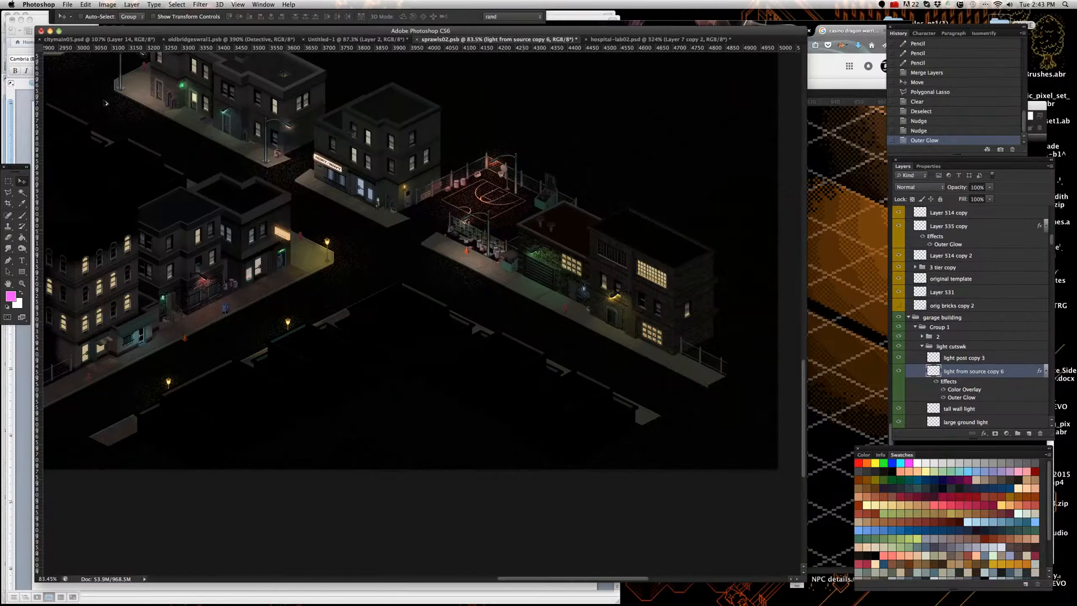
scroll(244, 122, down, 1)
scroll(459, 223, up, 4)
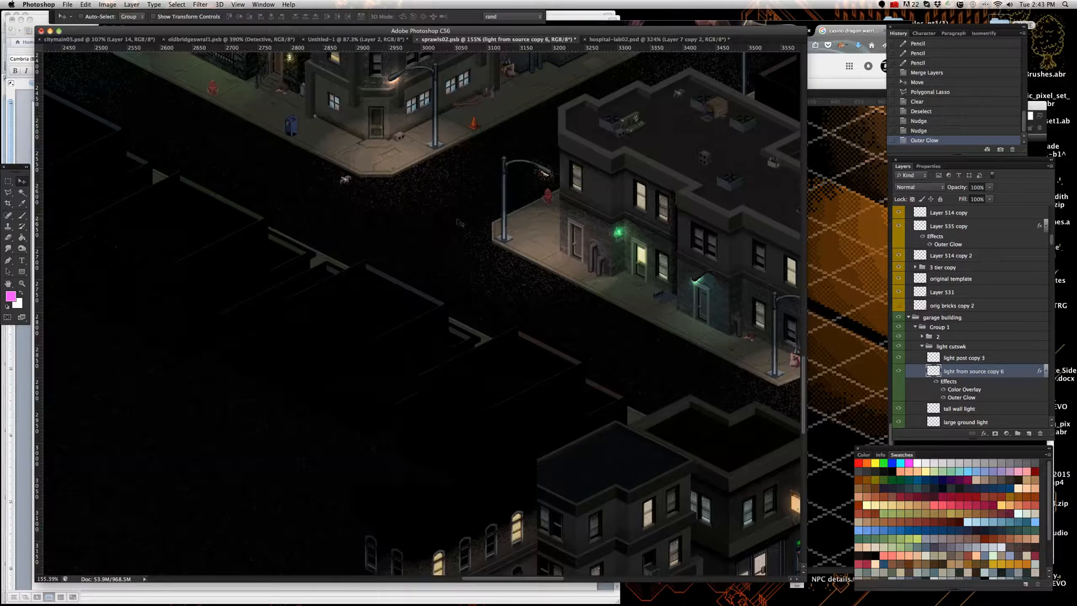
Step: Pick the lighting layer of the street lamp on the corner sidewalk from the canvas
scroll(458, 223, up, 5)
scroll(465, 236, down, 1)
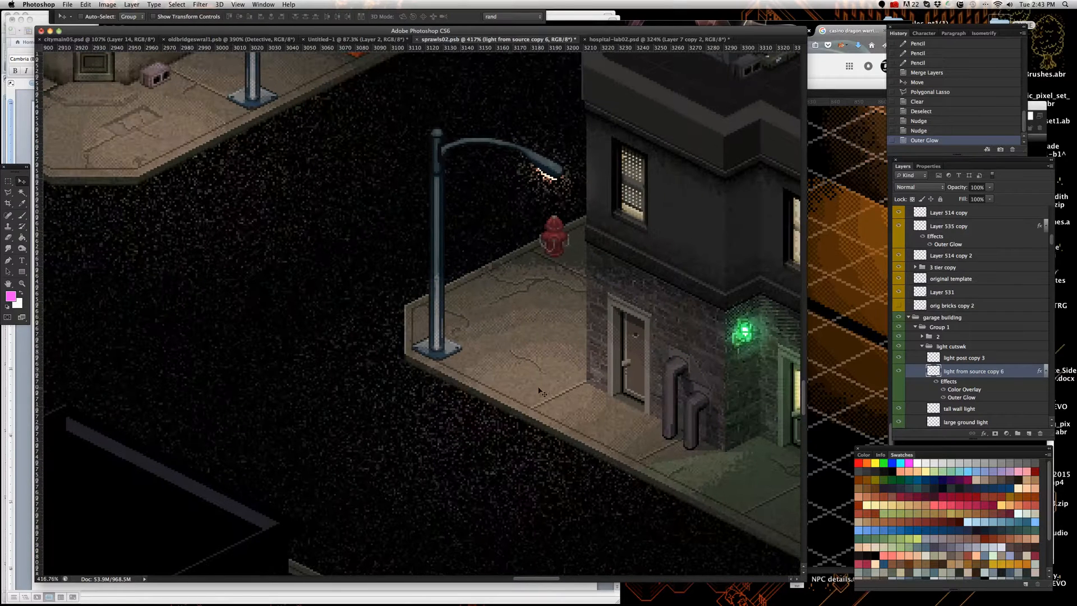
right_click(538, 388)
click(538, 388)
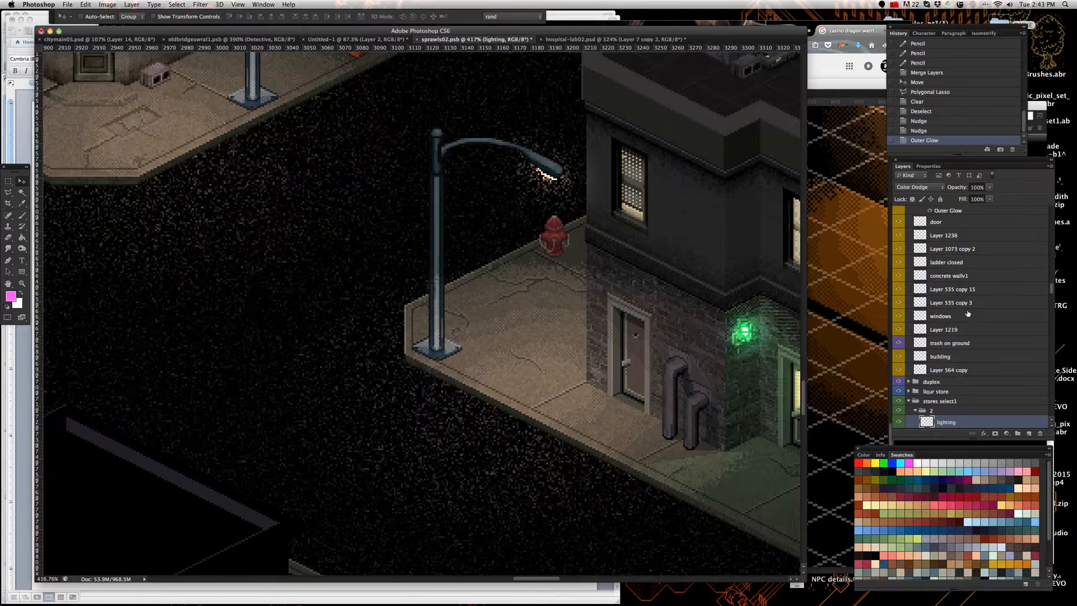
scroll(968, 314, up, 10)
scroll(968, 313, up, 10)
scroll(968, 313, up, 10)
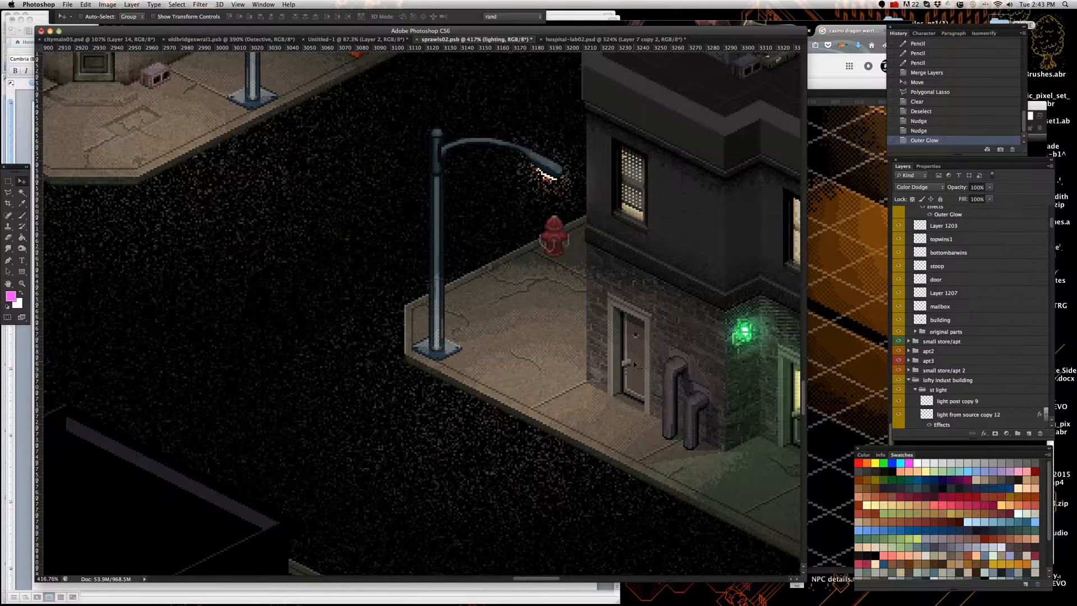
right_click(543, 394)
click(556, 395)
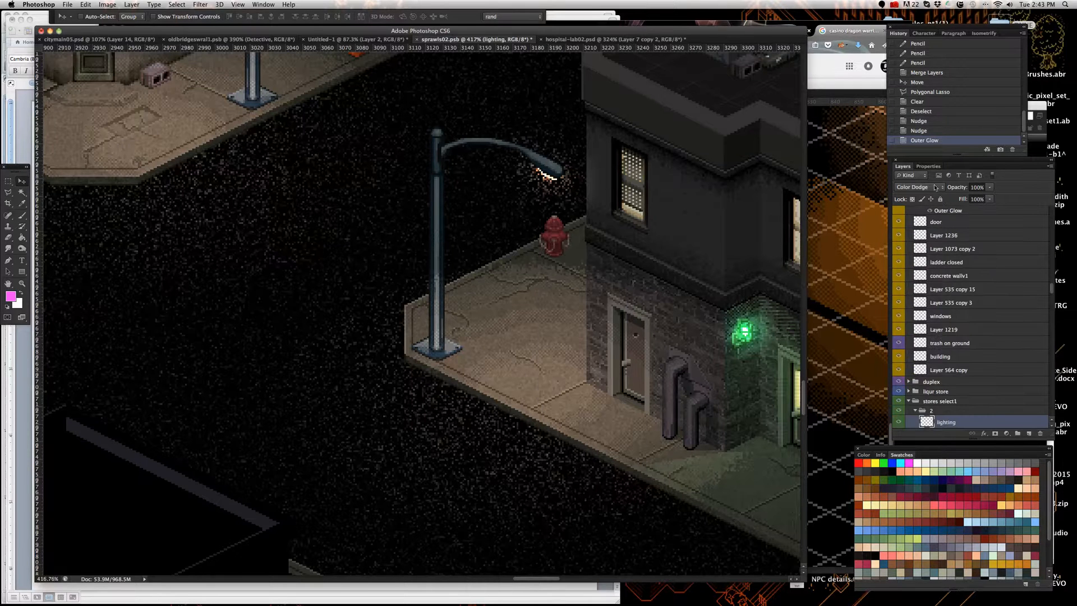
Step: Preview the corner street lamp's lighting layer in Normal blend mode, and restore Color Dodge
click(936, 190)
click(931, 113)
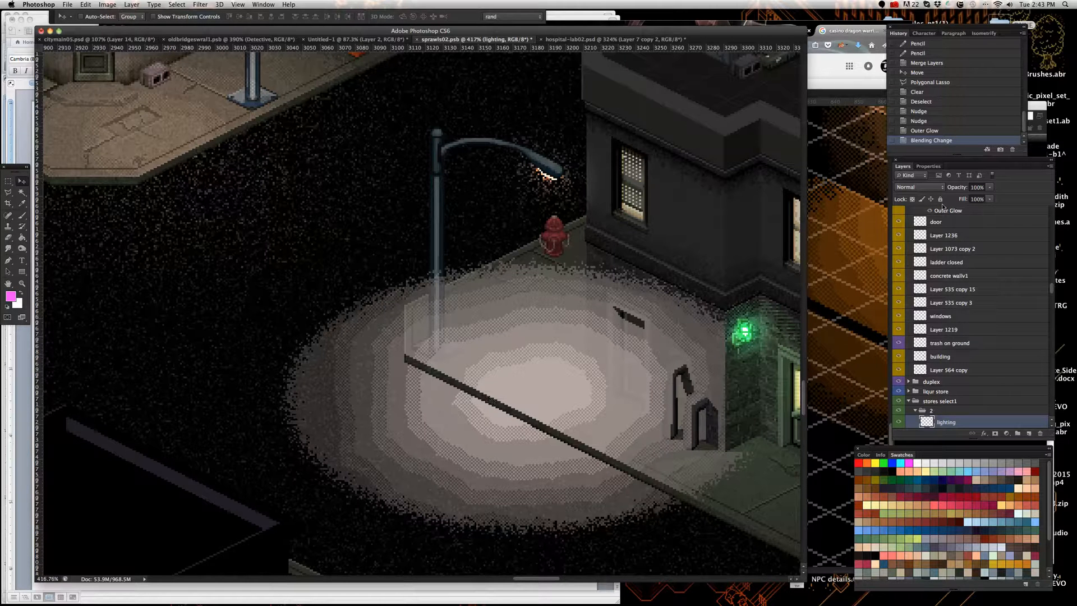
click(930, 190)
click(919, 258)
Step: Pick the tall wall light layer beside the green corner lamp, and nudge it down and back up to show its extent
scroll(562, 351, down, 5)
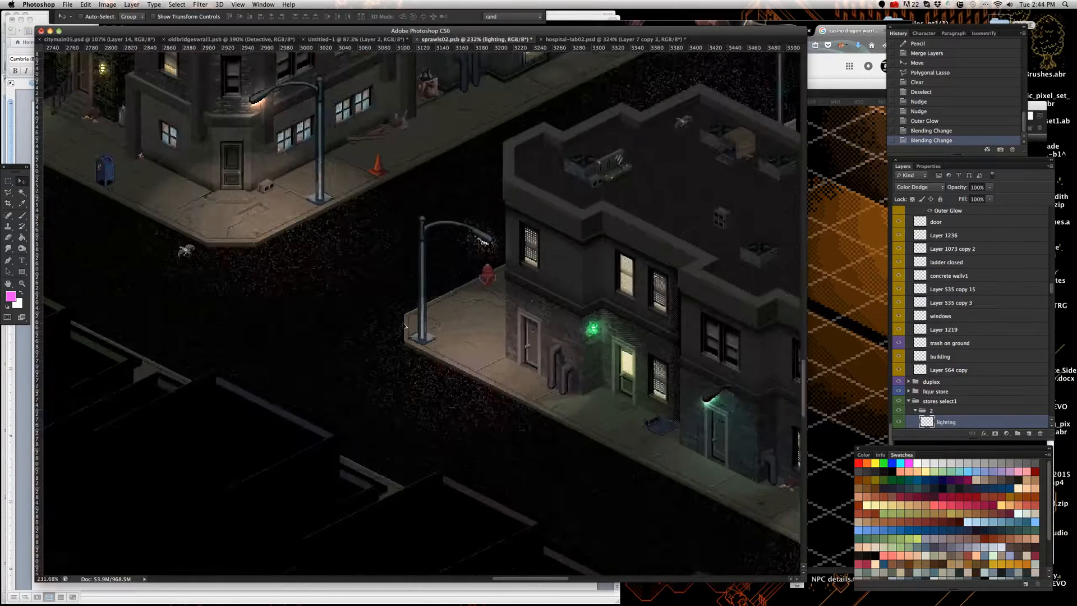
scroll(519, 338, up, 5)
scroll(519, 338, up, 2)
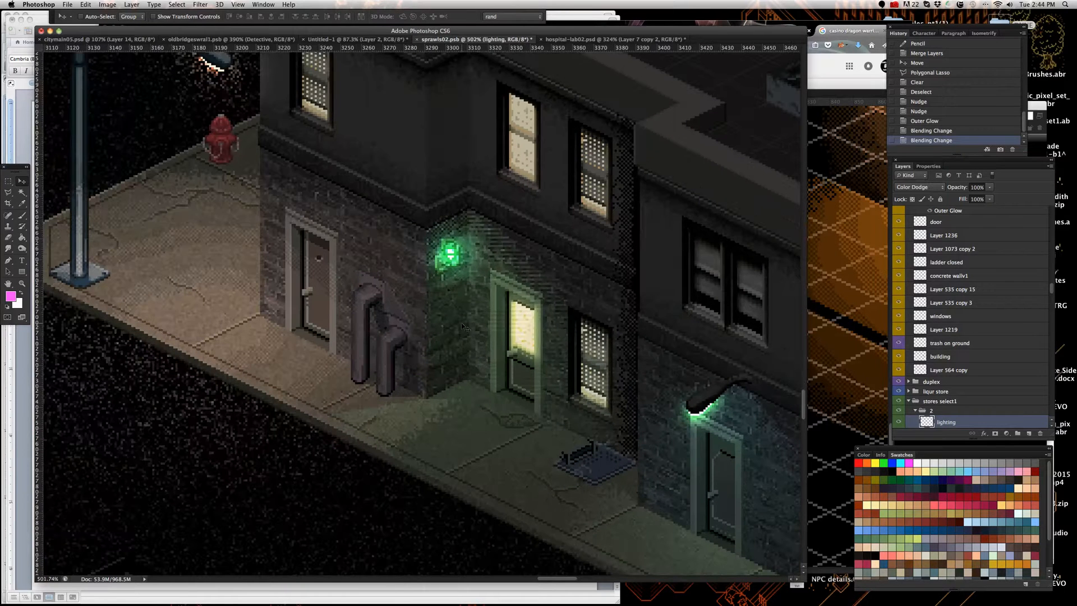
right_click(461, 325)
click(505, 322)
key(shift+Down)
key(shift+Up)
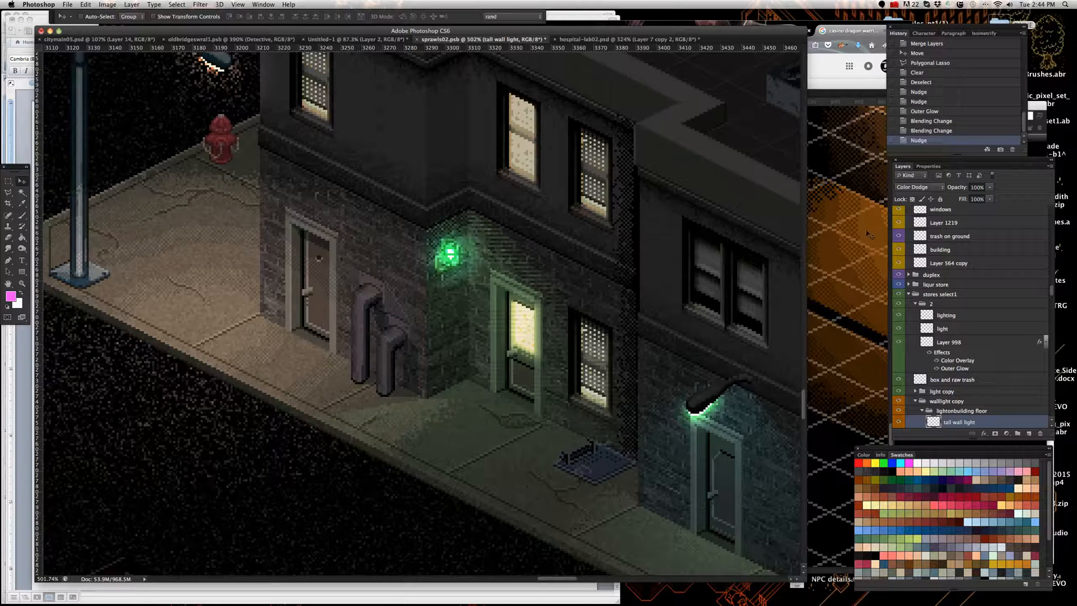
Step: Preview the tall wall light layer in Normal blend mode, and restore Color Dodge
click(911, 187)
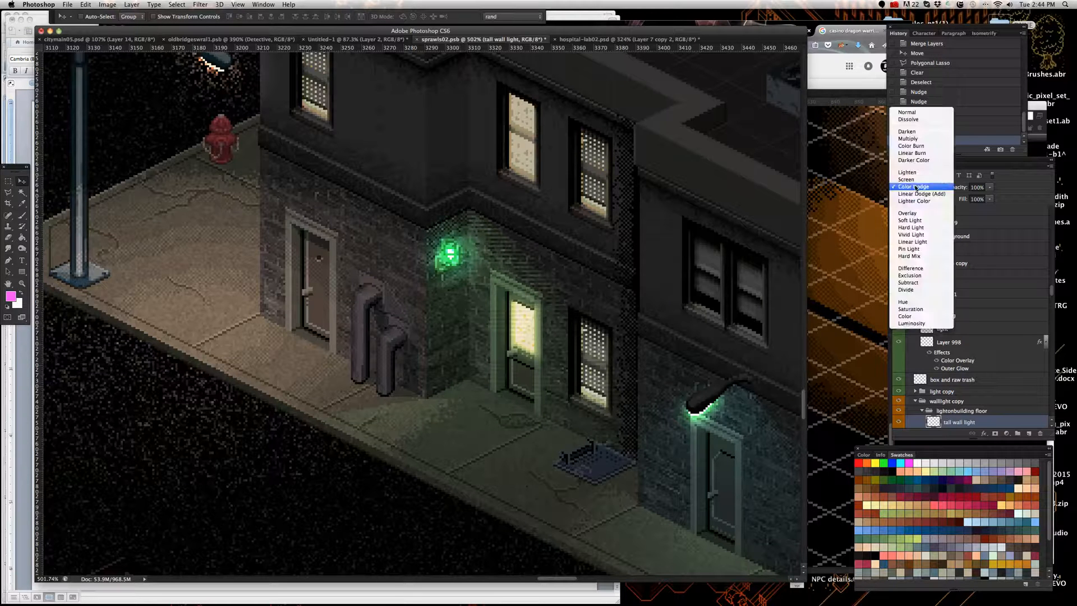
click(905, 114)
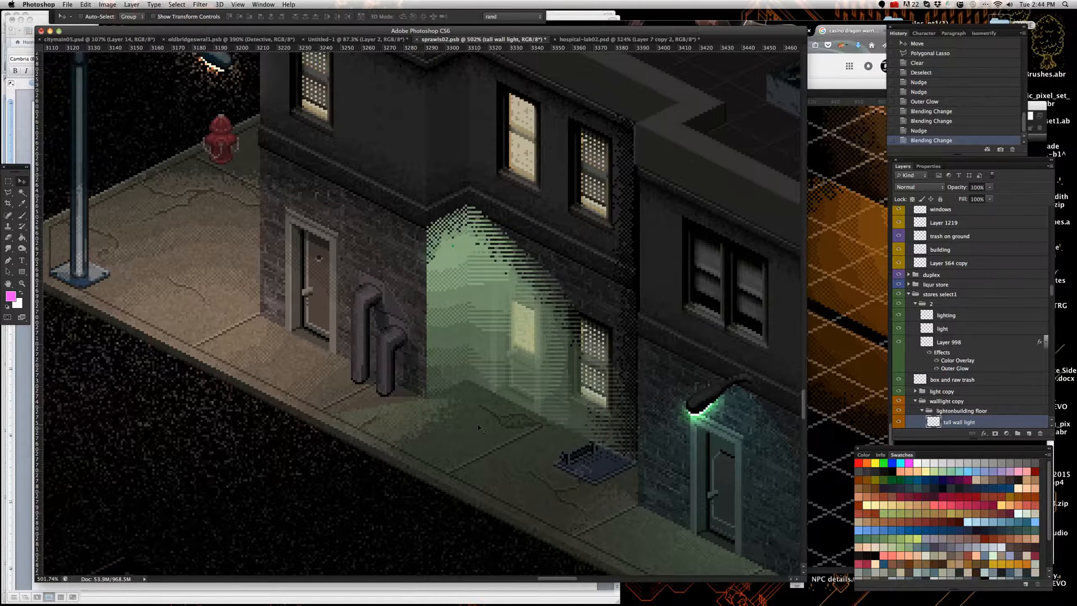
scroll(479, 429, down, 5)
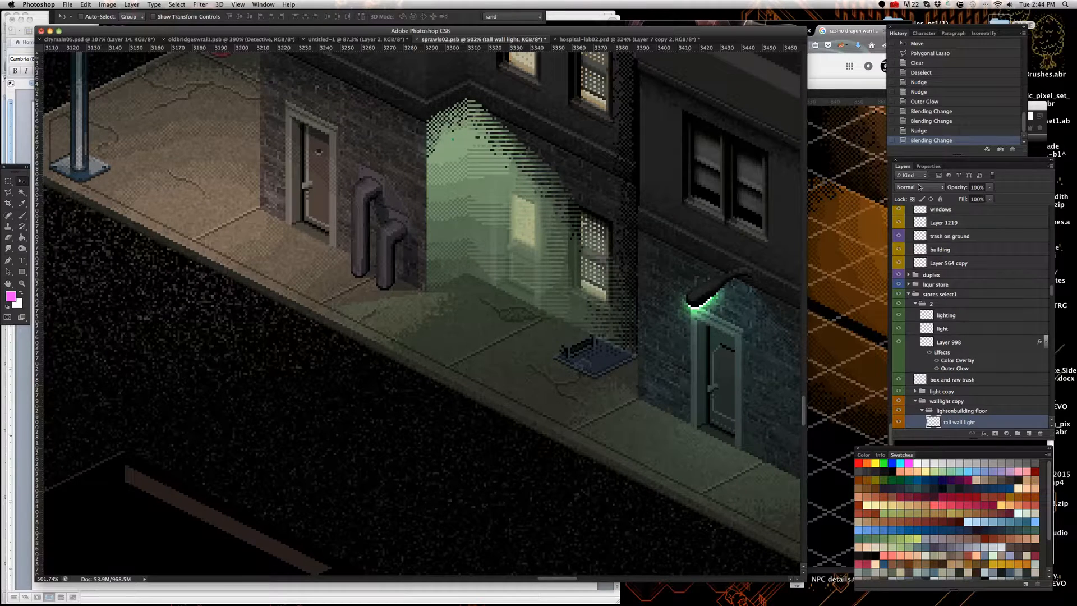
click(917, 187)
click(920, 261)
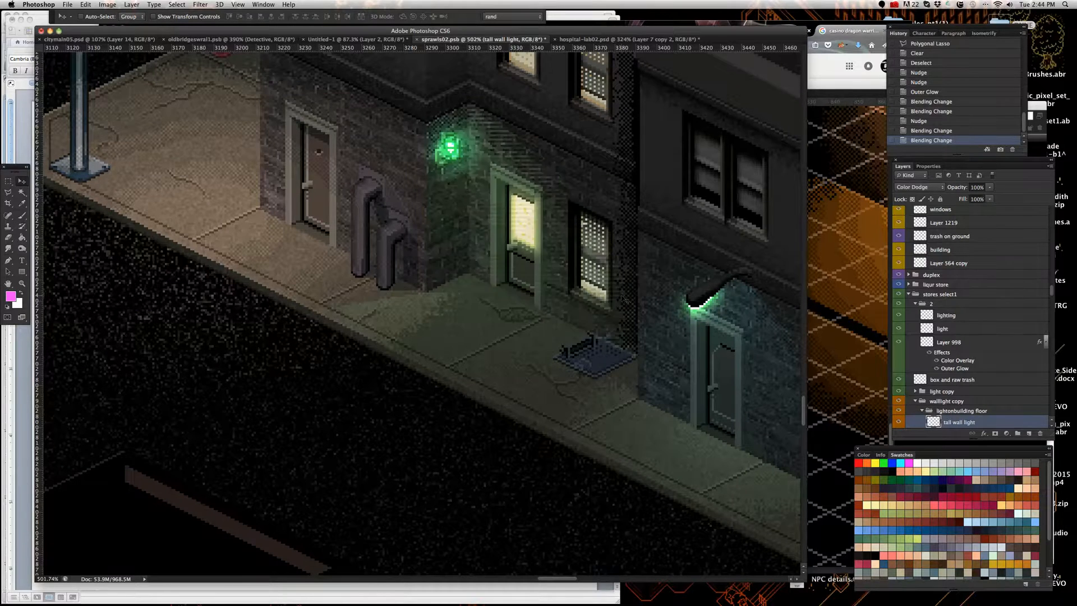
Step: Pick the large ground light copy layer on the sidewalk below the green corner lamp
scroll(487, 284, down, 6)
scroll(495, 289, up, 8)
scroll(496, 344, down, 3)
scroll(476, 359, up, 2)
right_click(456, 388)
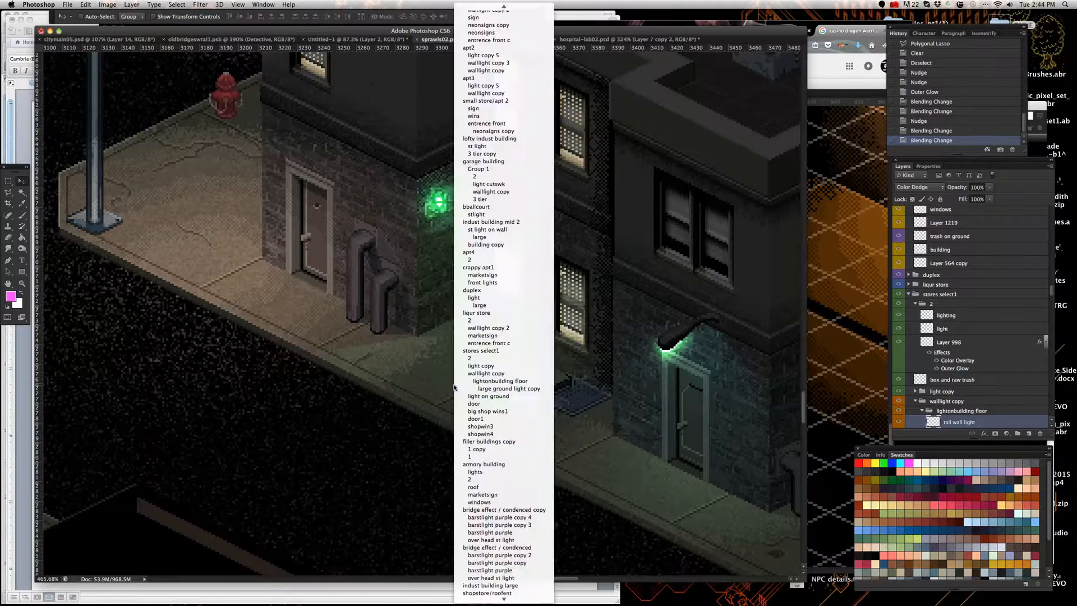
click(461, 389)
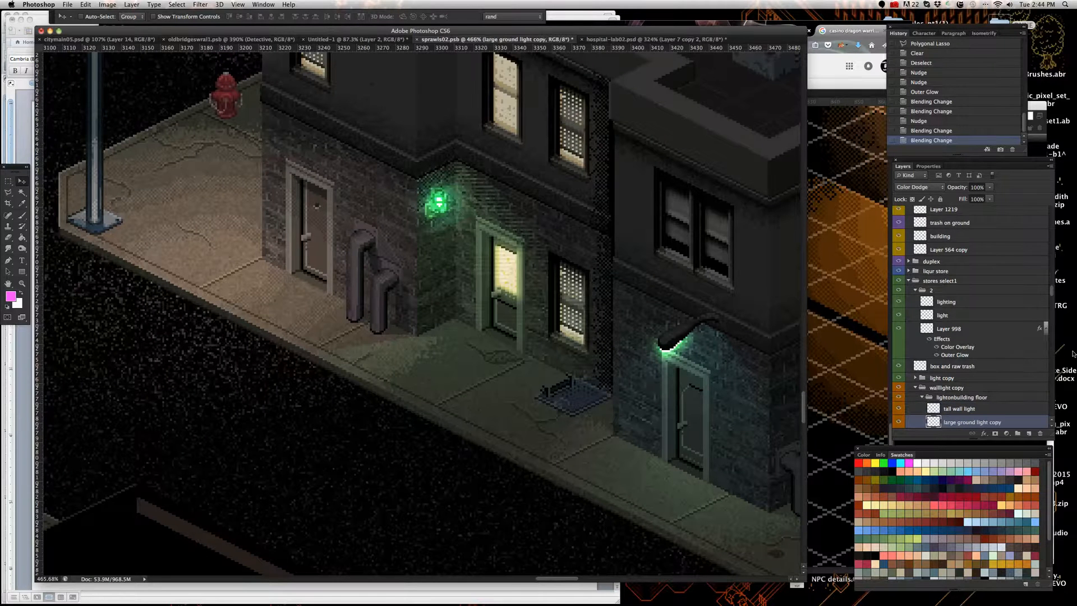
Step: Preview the large ground light copy layer in Normal blend mode, and restore Color Dodge
click(935, 189)
click(927, 112)
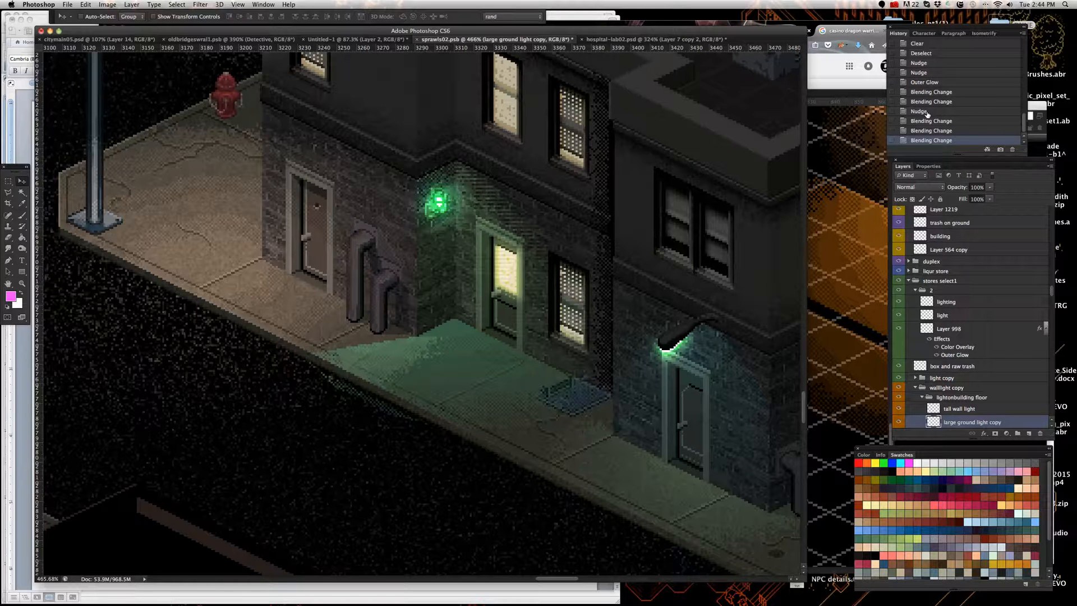
click(930, 189)
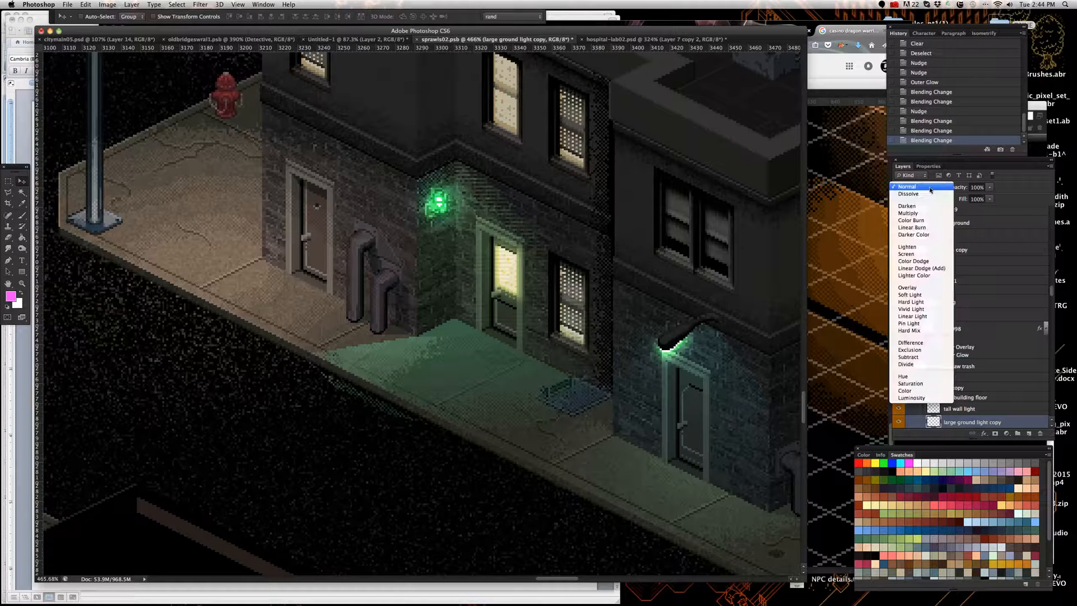
key(Escape)
key(alt+shift+d)
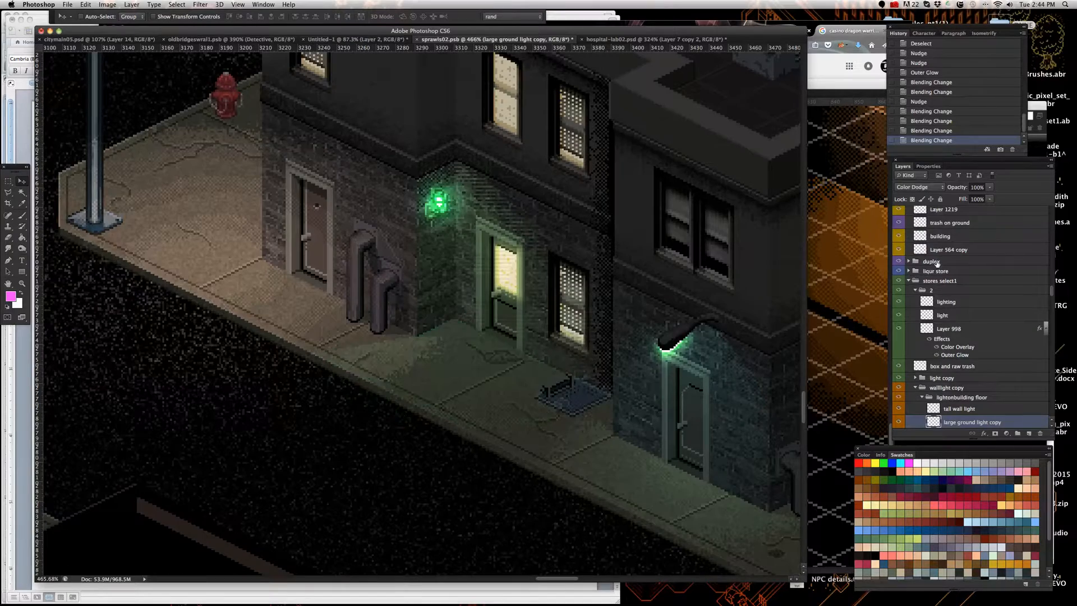
scroll(649, 263, down, 3)
scroll(649, 263, up, 2)
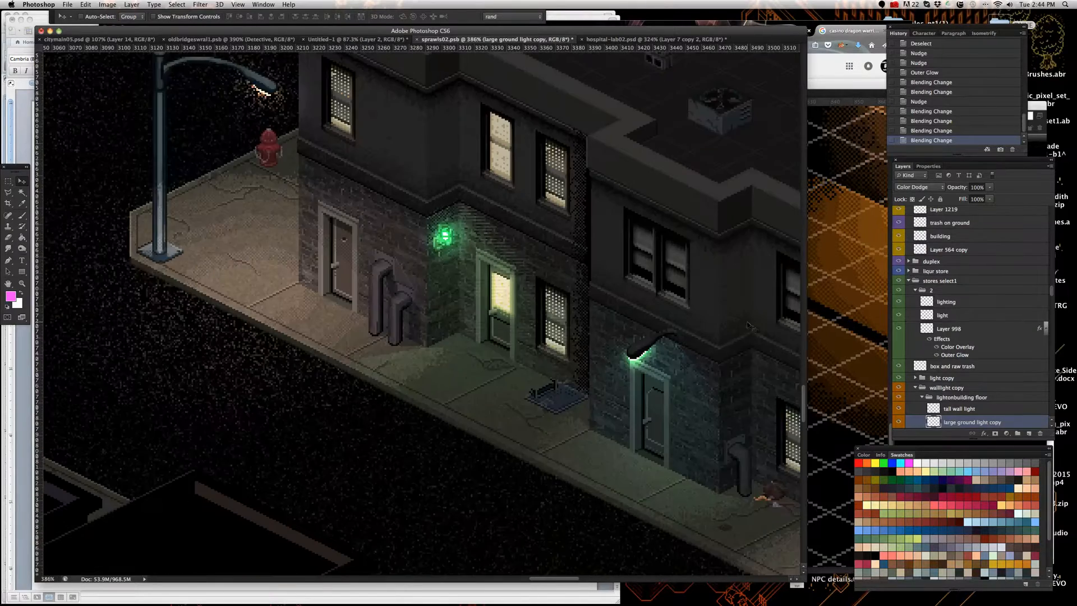
Step: Switch to lightingeffects01.psb and examine the dithering of the blue overhead street light and the neighbouring wall and floor light templates
click(829, 374)
scroll(829, 374, down, 5)
scroll(630, 328, up, 3)
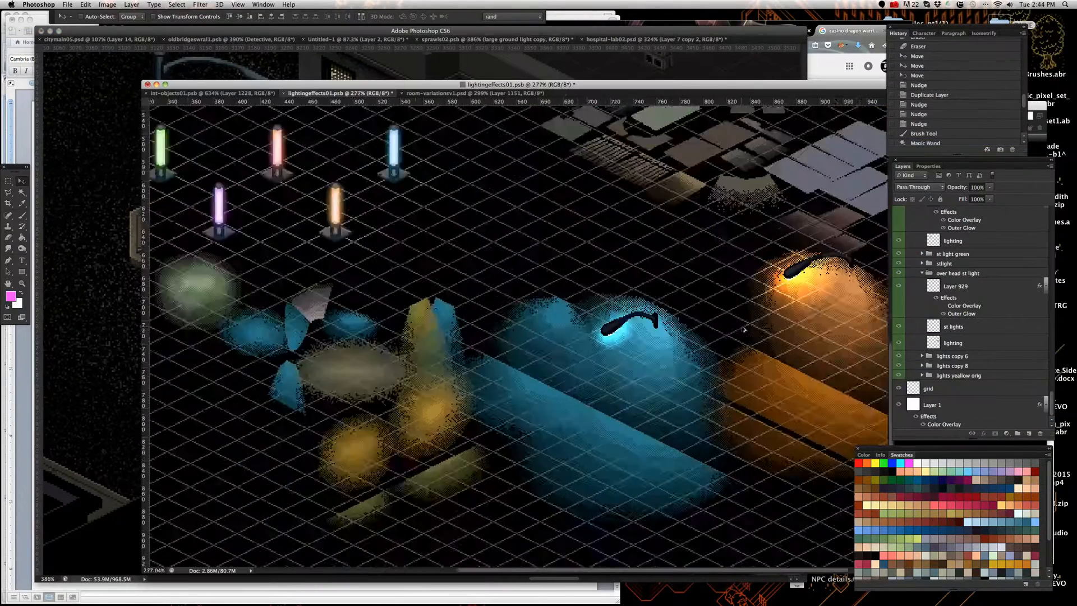
scroll(630, 328, up, 3)
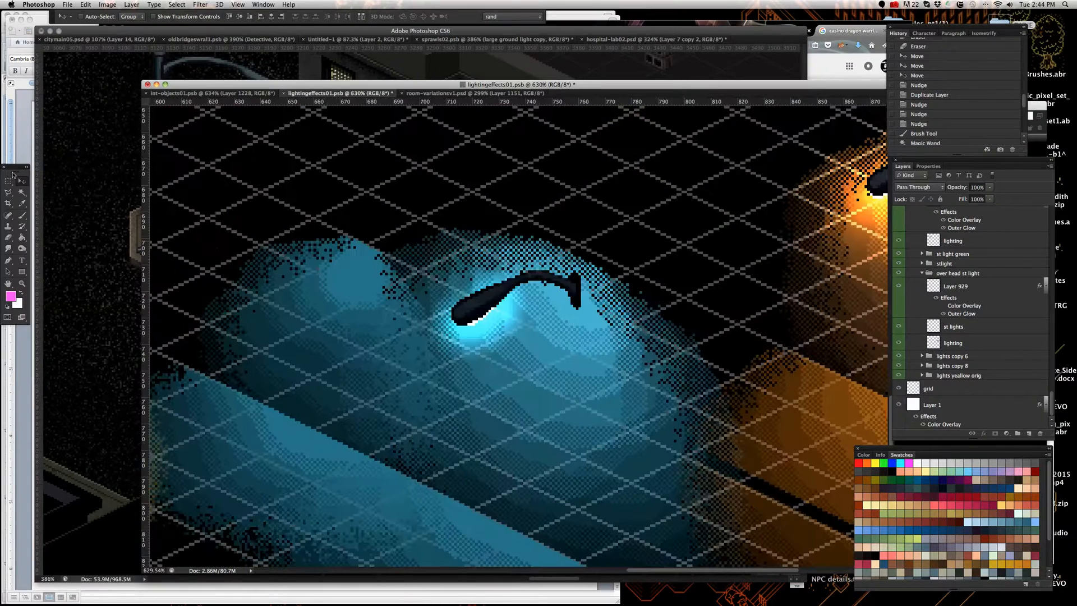
scroll(559, 321, up, 2)
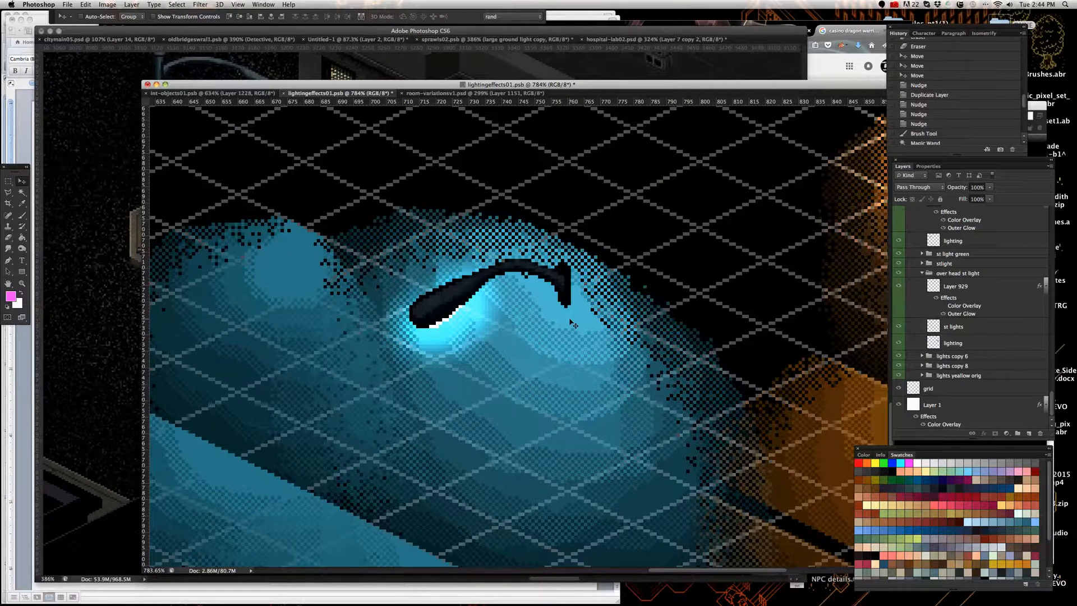
scroll(570, 321, down, 5)
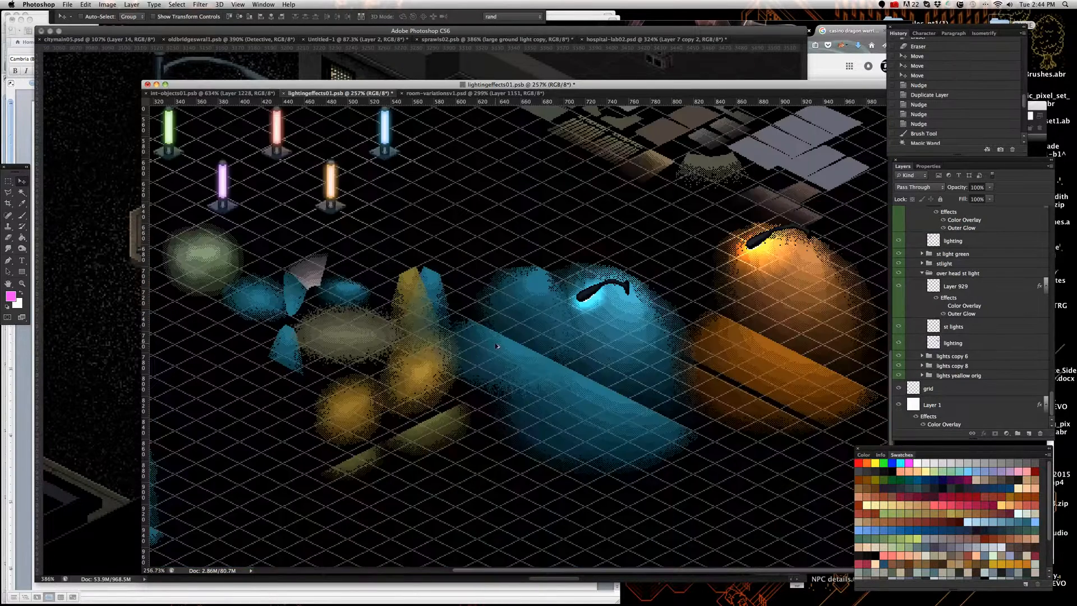
scroll(440, 355, up, 3)
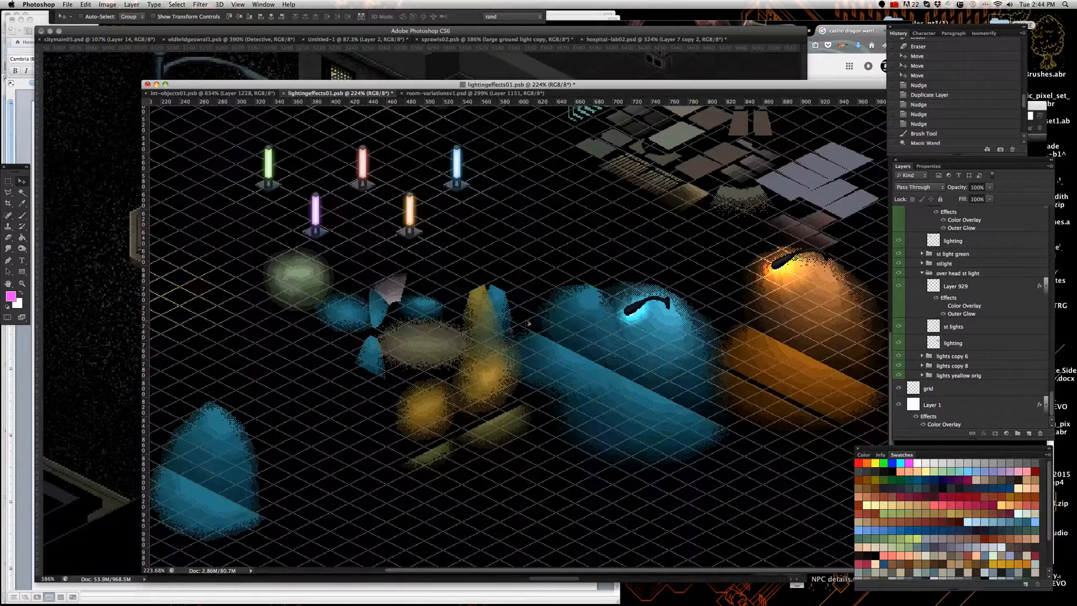
scroll(477, 370, down, 5)
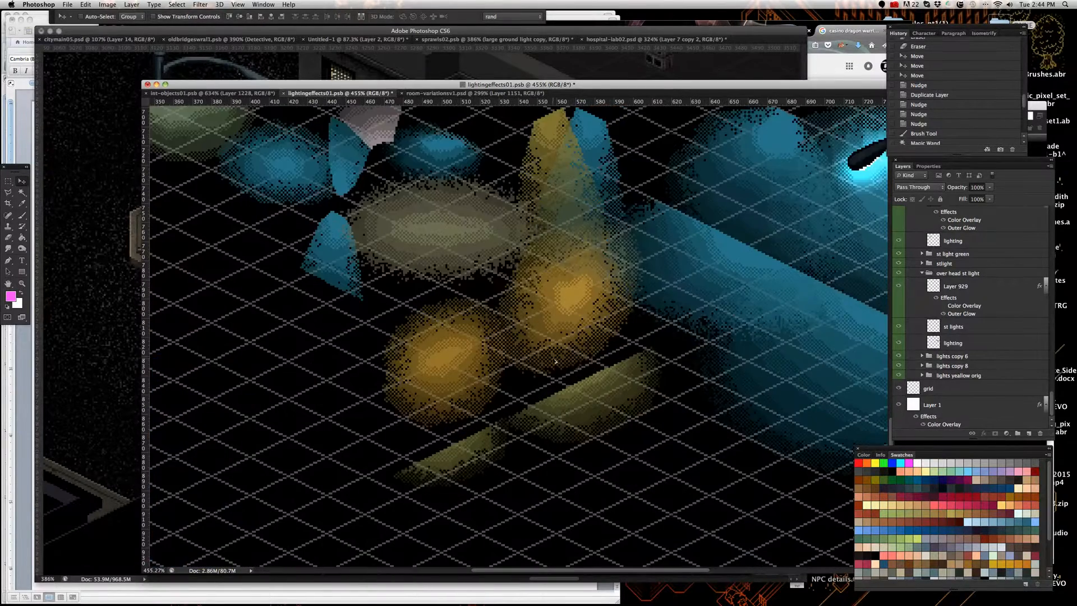
scroll(527, 373, up, 3)
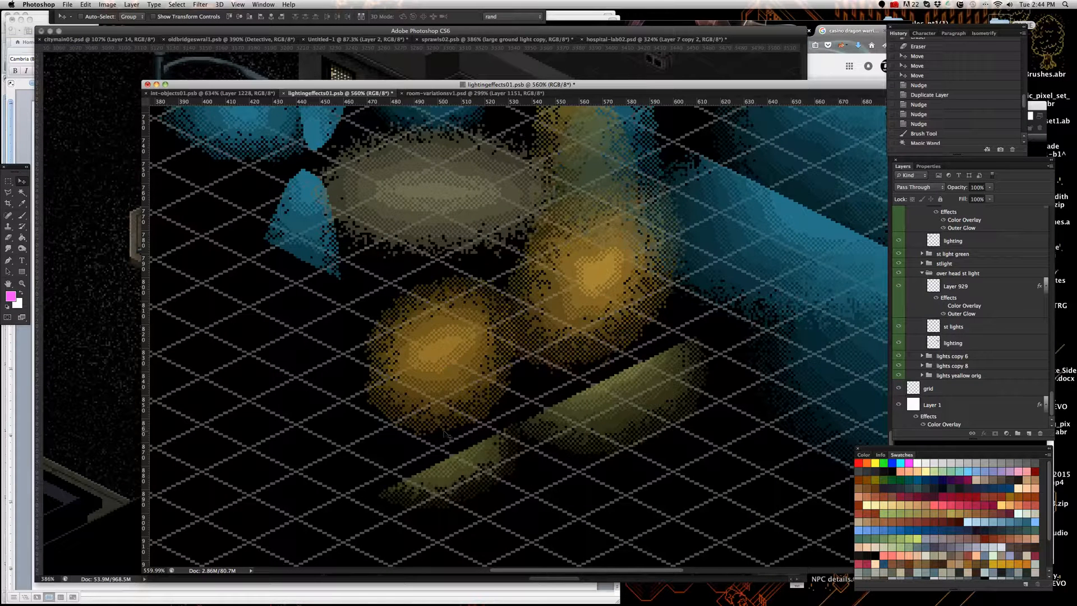
Step: Pick the floortemplate copy layer of the small olive floor light, and nudge it down and back up to show its extent
right_click(456, 472)
click(456, 471)
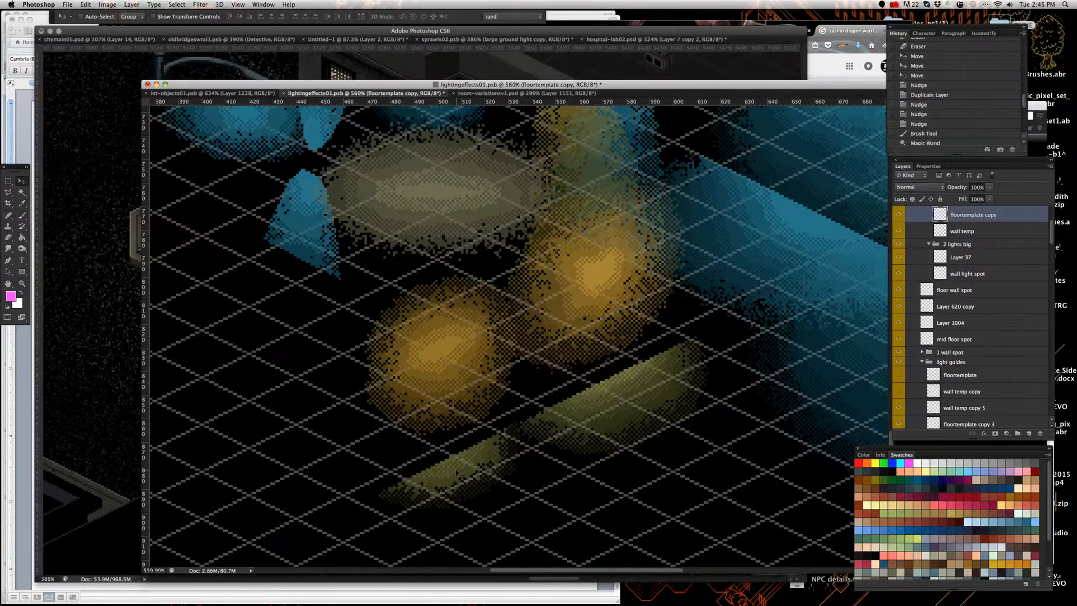
key(shift+Down)
key(shift+Up)
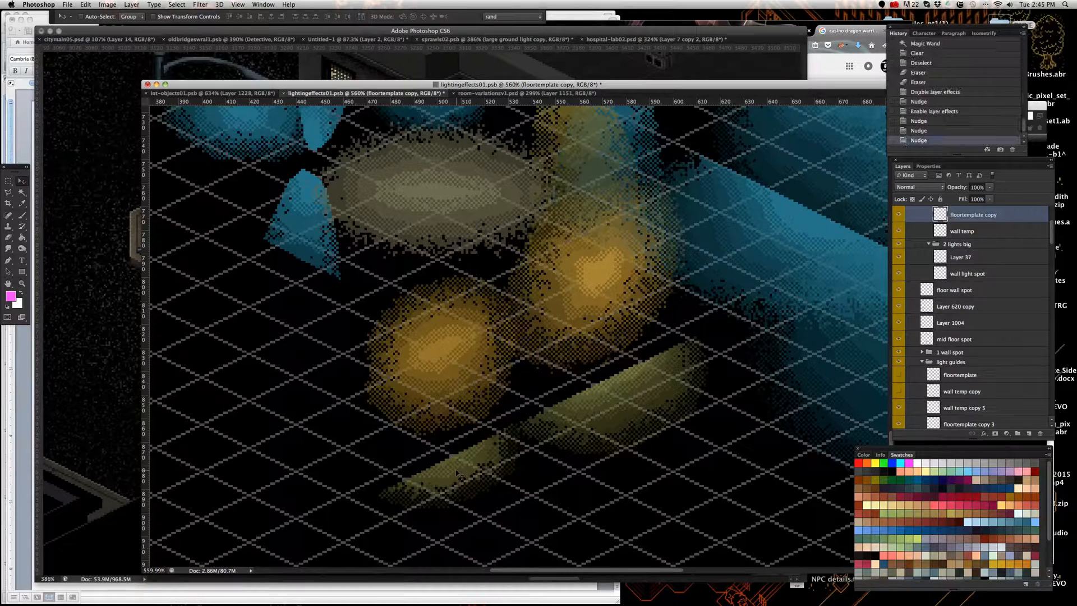
Step: Pick the mid floor spot layer of the olive oval floor light, and nudge it to show its extent
scroll(432, 414, down, 5)
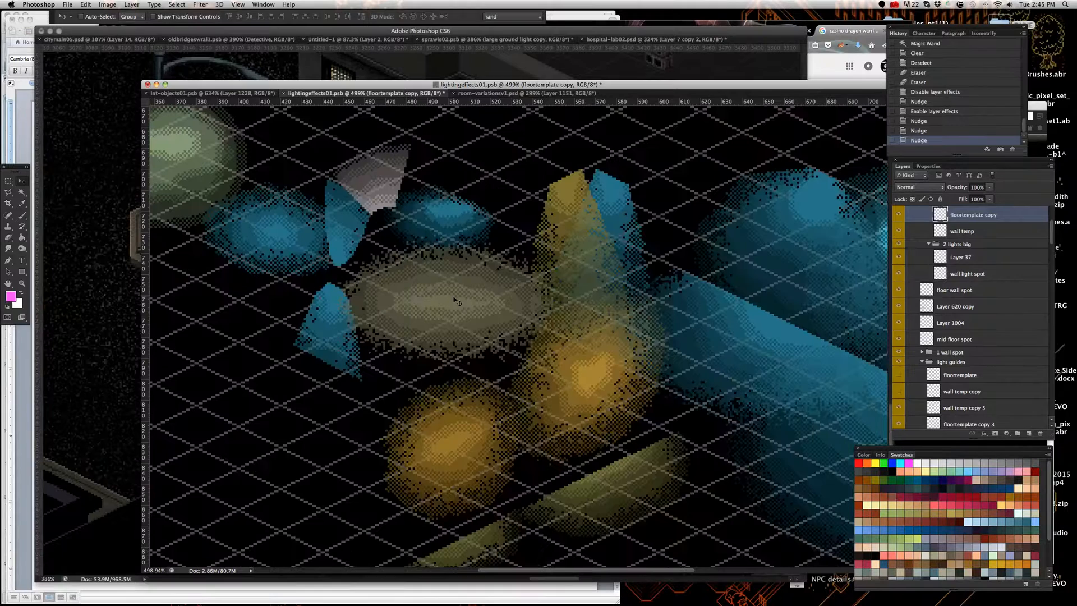
right_click(454, 300)
click(455, 300)
key(Down)
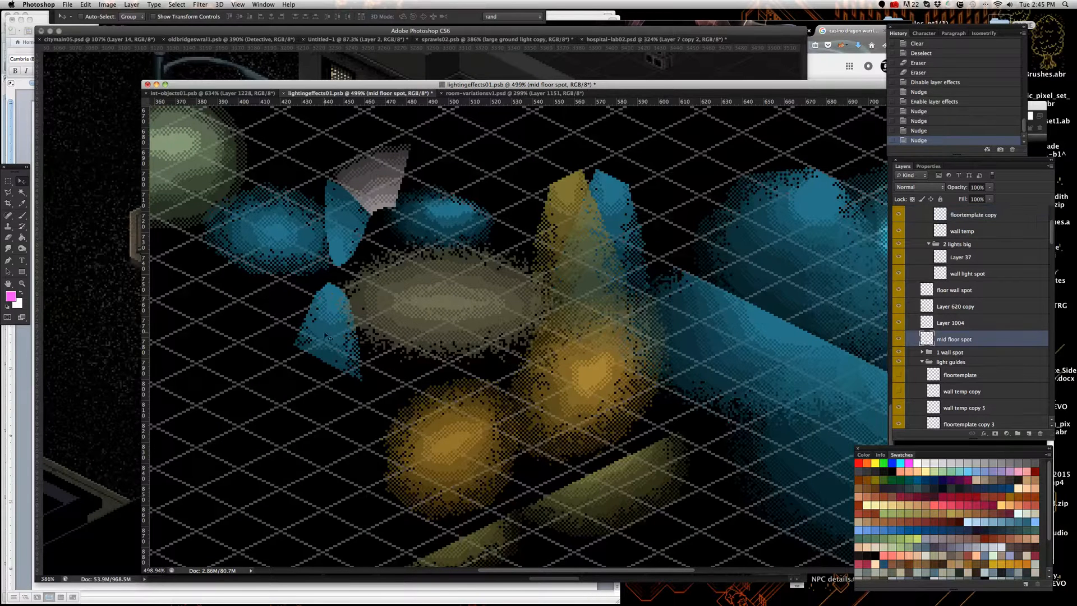
Step: Pick the wall temp copy 2 layer of the small blue wall light, and nudge it left and back right to show its extent
right_click(330, 310)
click(332, 307)
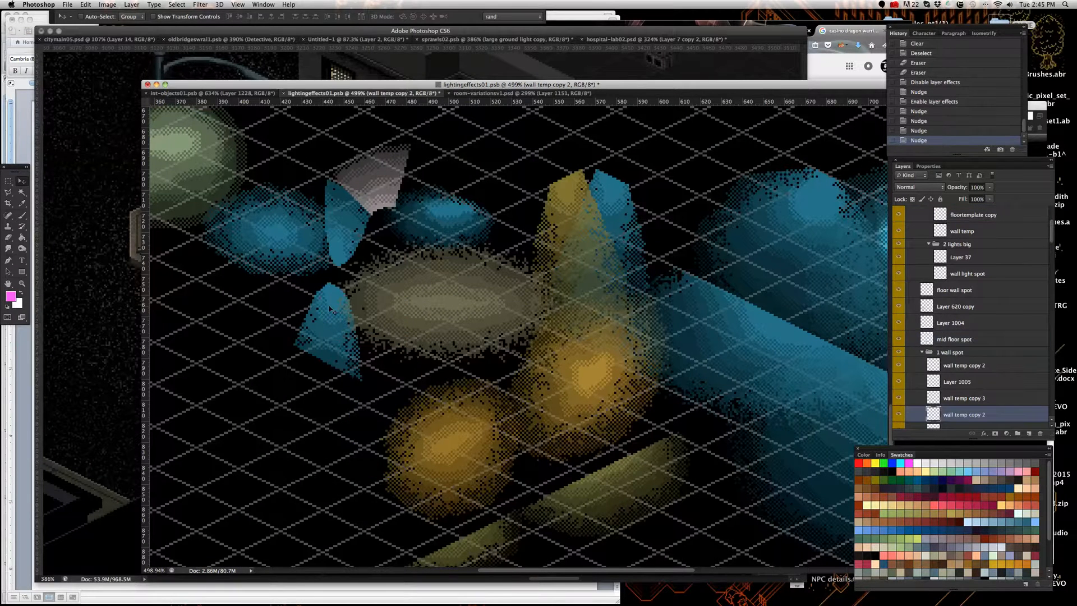
key(Left)
key(Left)
key(Left)
key(Left)
key(Left)
key(Left)
key(Left)
key(Right)
key(Right)
key(Right)
key(Right)
key(Right)
key(Right)
key(Right)
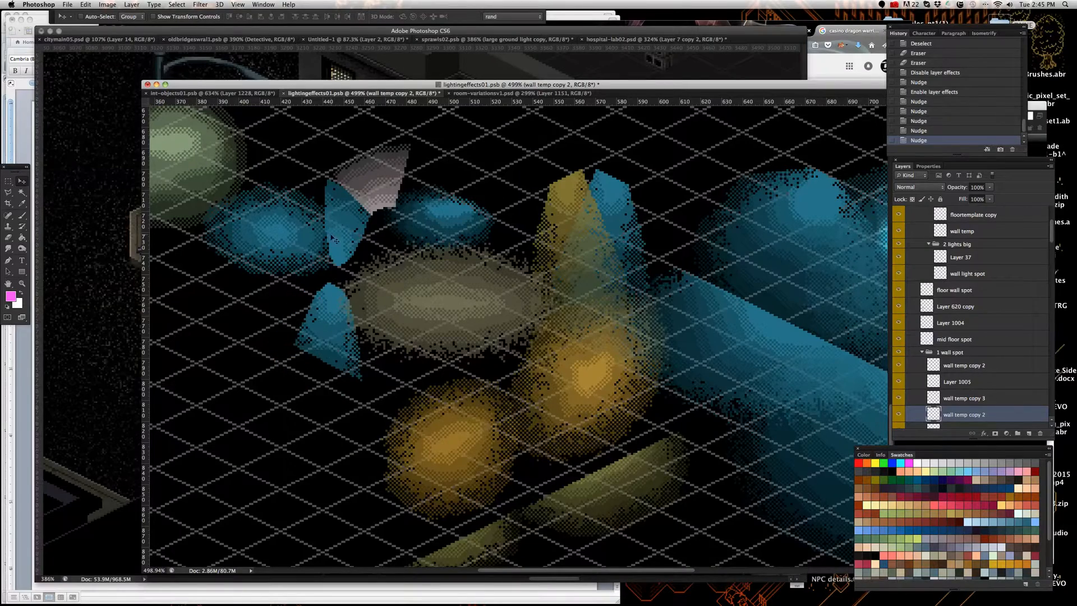
Step: Pick the wall temp copy 2 layer of the tall yellow wall light in the 1 wall spot group
scroll(348, 233, down, 10)
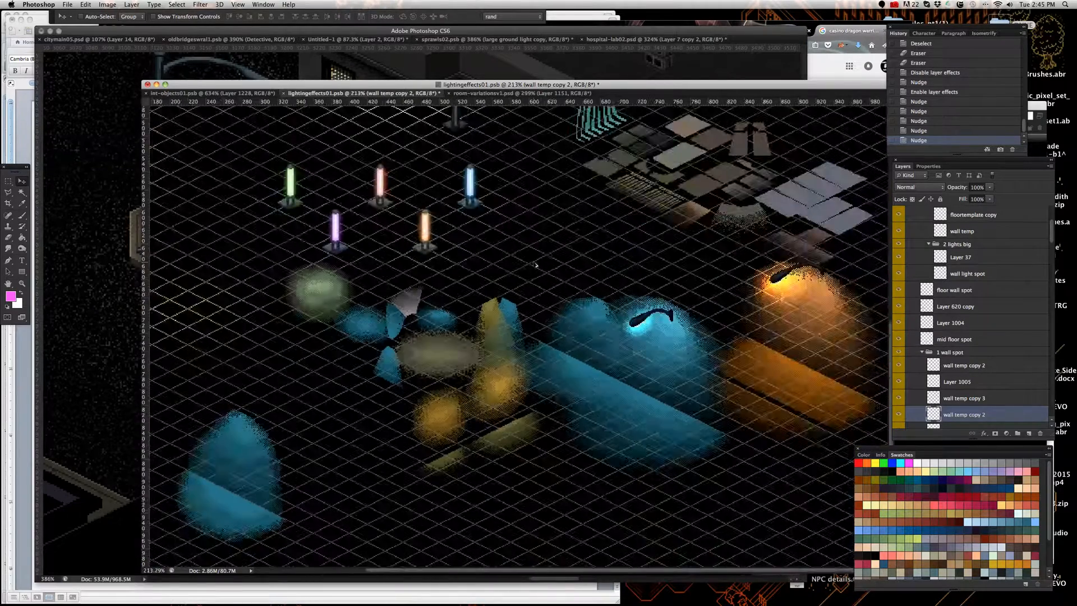
scroll(474, 303, up, 10)
scroll(474, 303, up, 5)
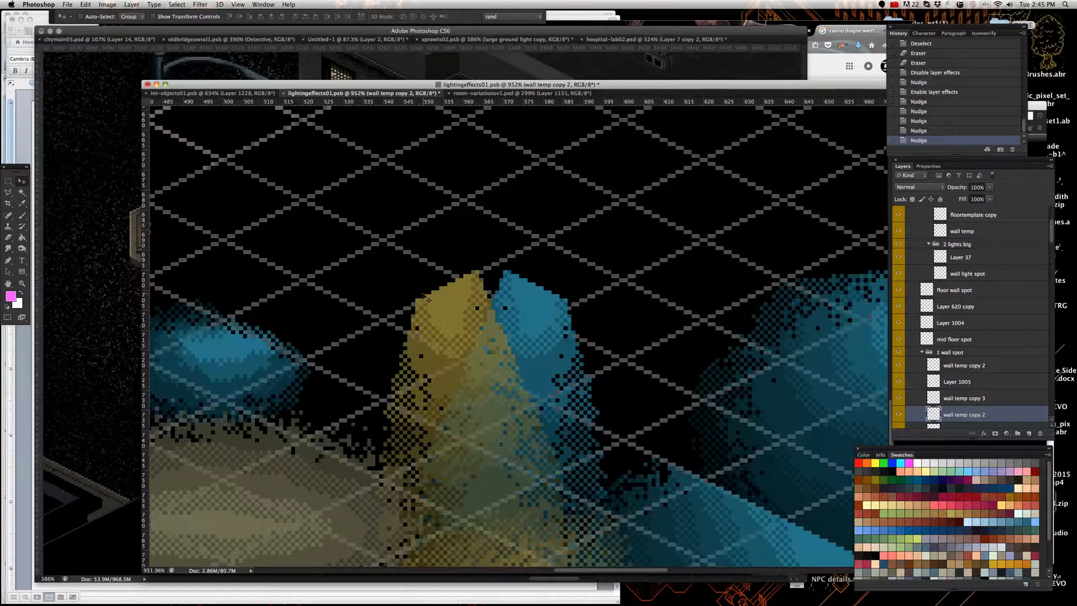
right_click(449, 299)
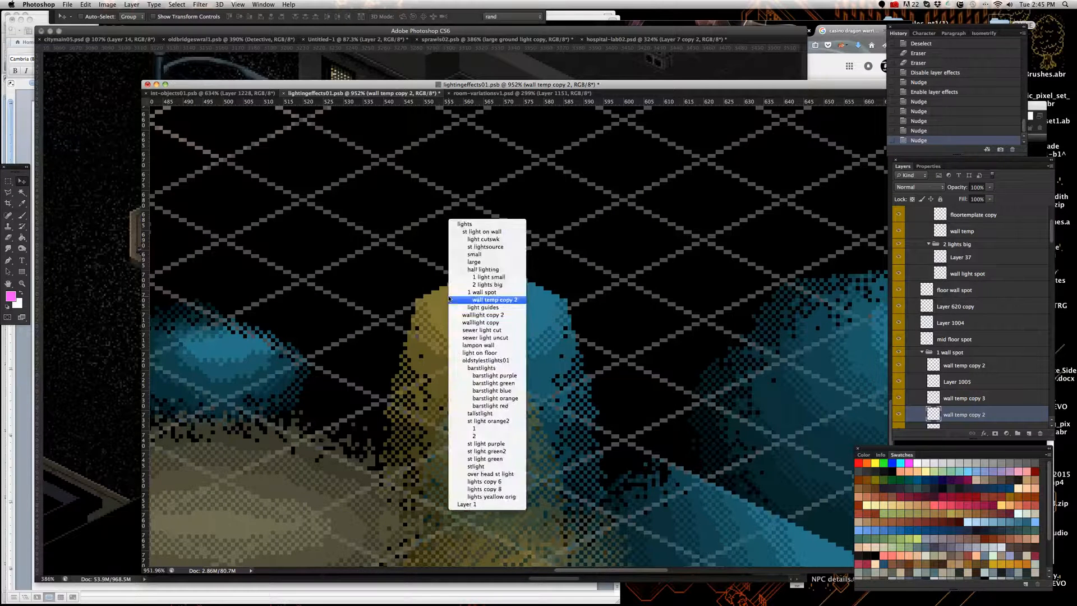
click(487, 303)
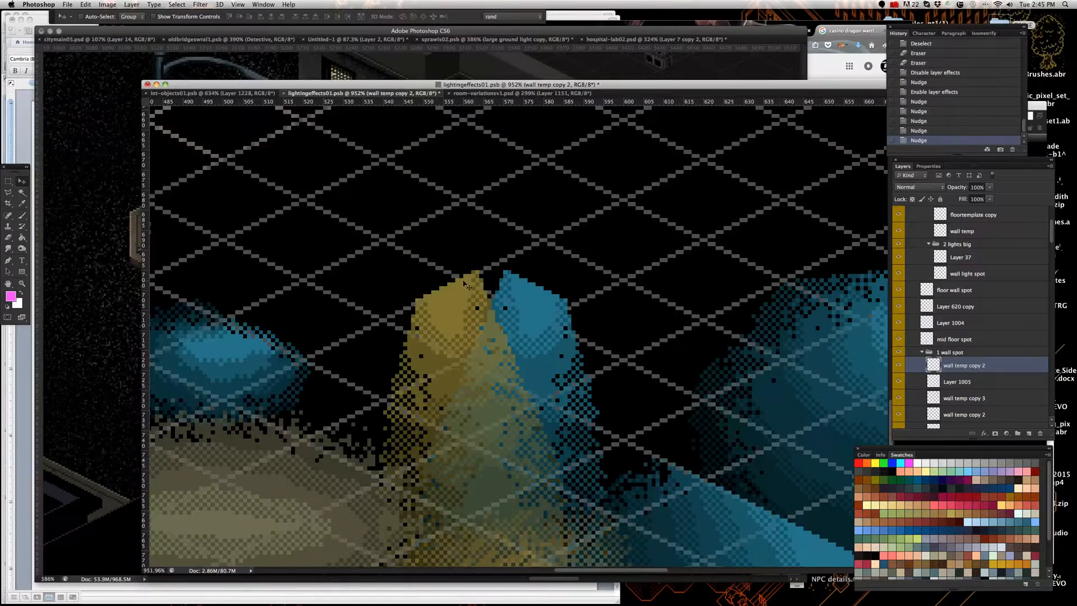
Step: Examine the large teal oval floor glow beneath the green street lamp, and pick its lighting layer
scroll(466, 339, down, 5)
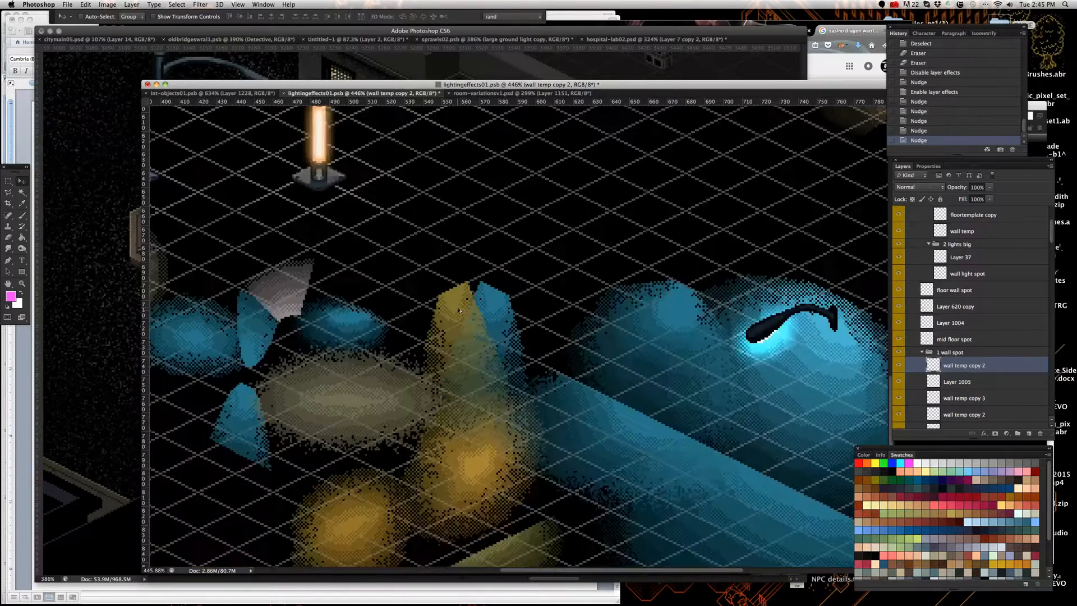
scroll(468, 291, down, 3)
scroll(771, 339, up, 5)
scroll(767, 269, down, 5)
scroll(764, 257, up, 2)
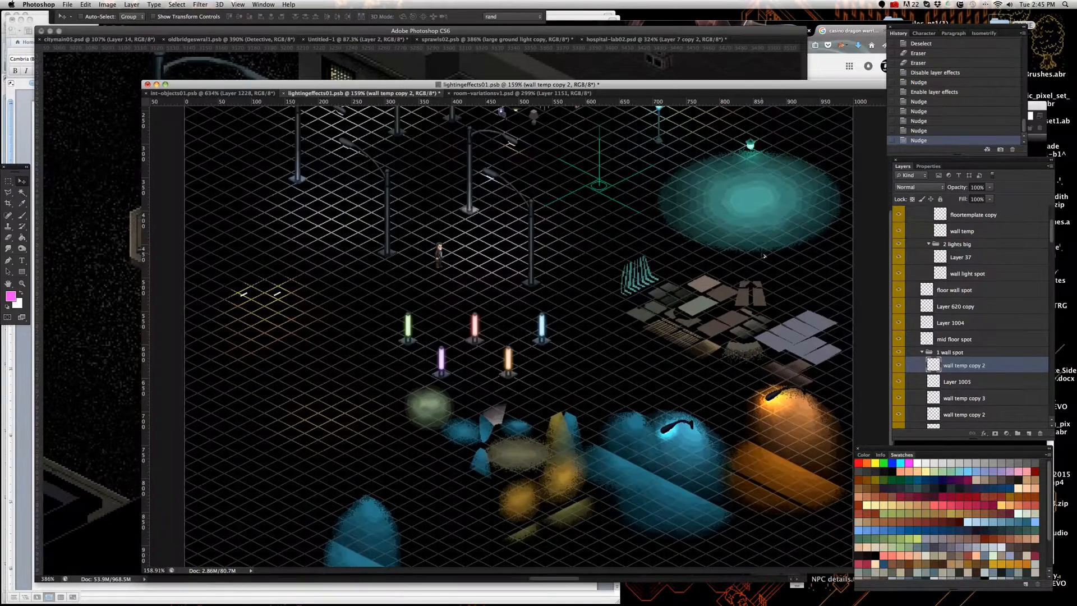
scroll(764, 256, up, 5)
scroll(749, 233, down, 2)
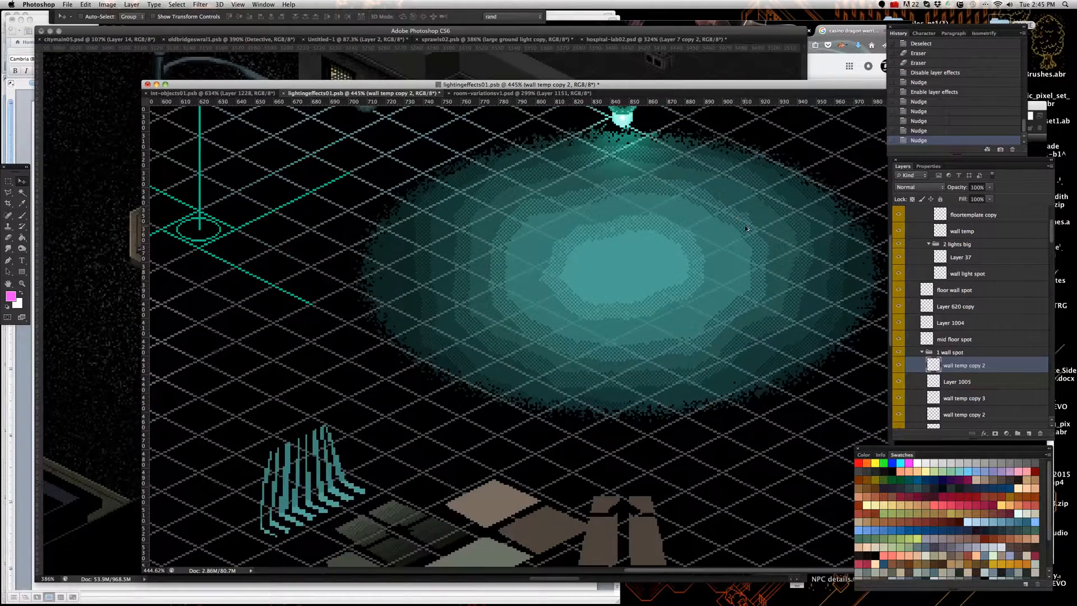
scroll(729, 258, up, 1)
scroll(571, 313, down, 1)
scroll(510, 302, up, 2)
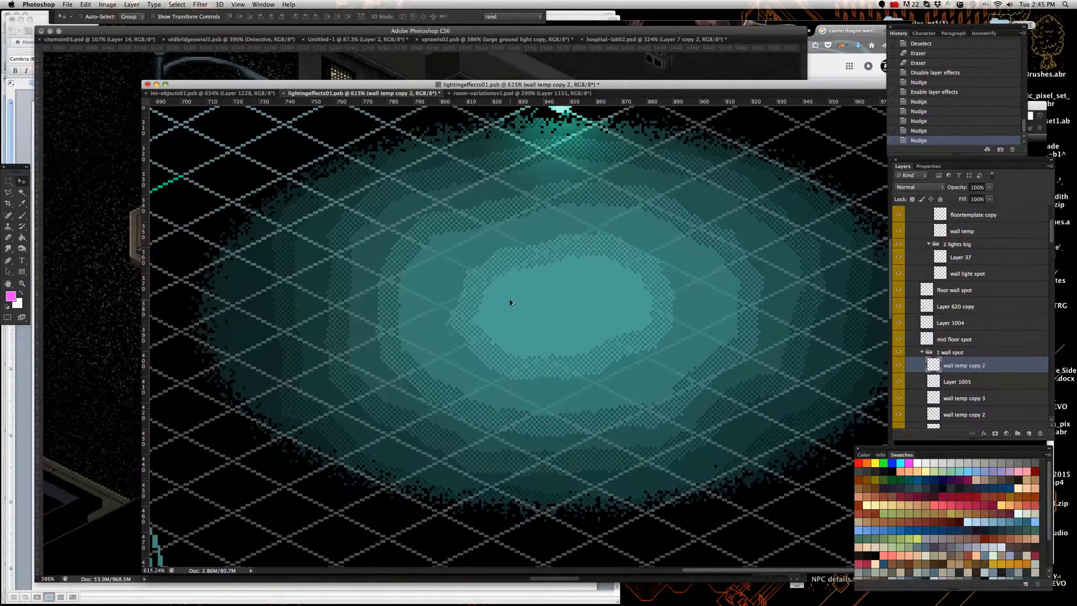
right_click(571, 330)
click(571, 330)
scroll(570, 330, down, 1)
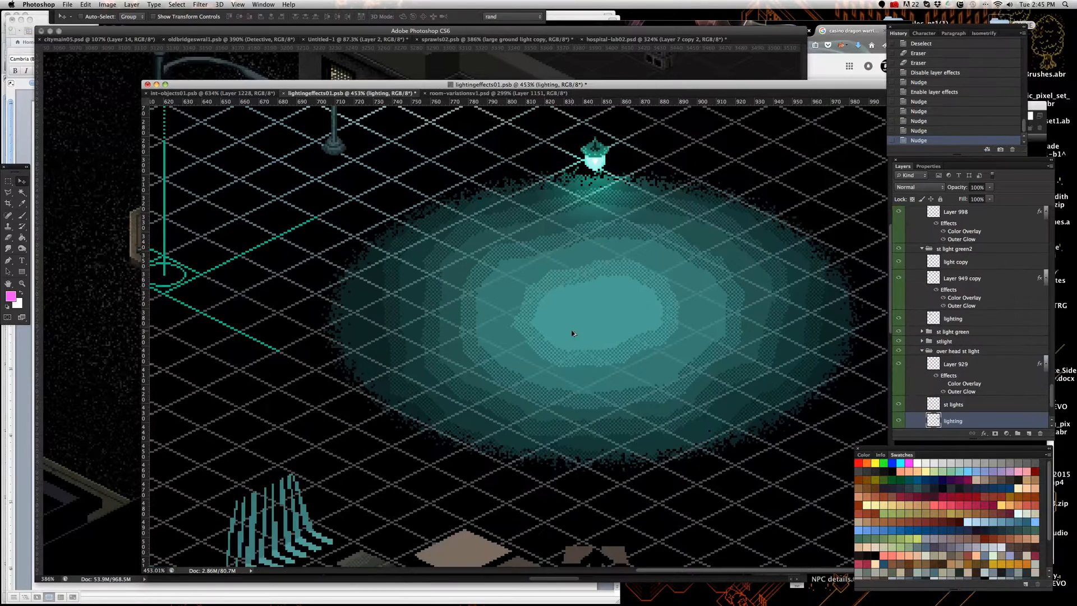
Step: Pick Layer 620 copy, the yellow floor glow on the grid beside the pale green spot, and set its blend mode to Normal
scroll(583, 314, down, 1)
scroll(581, 314, down, 10)
scroll(581, 314, down, 5)
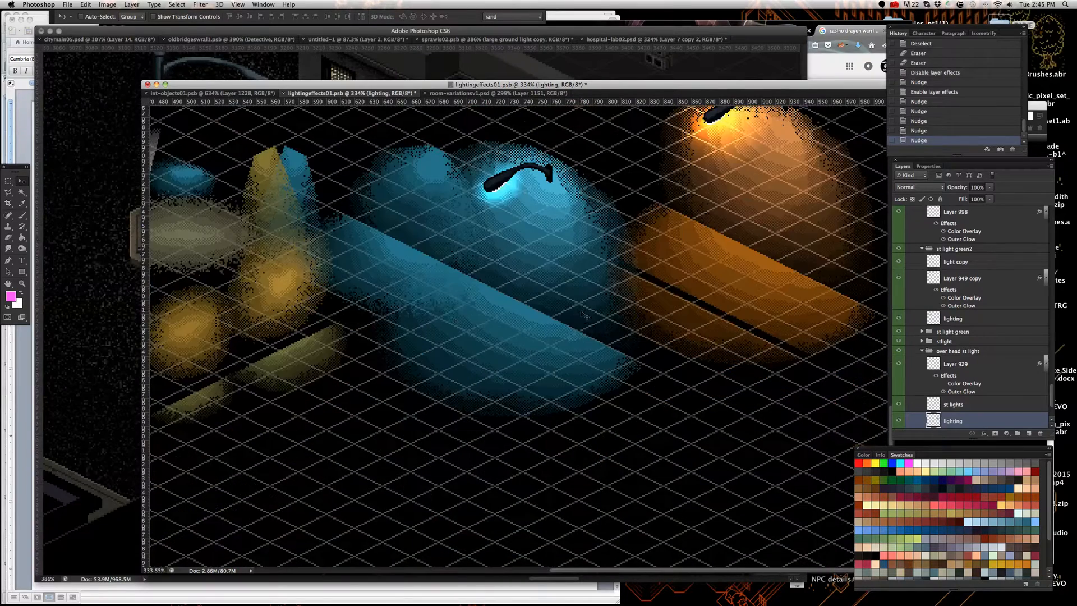
scroll(563, 300, down, 3)
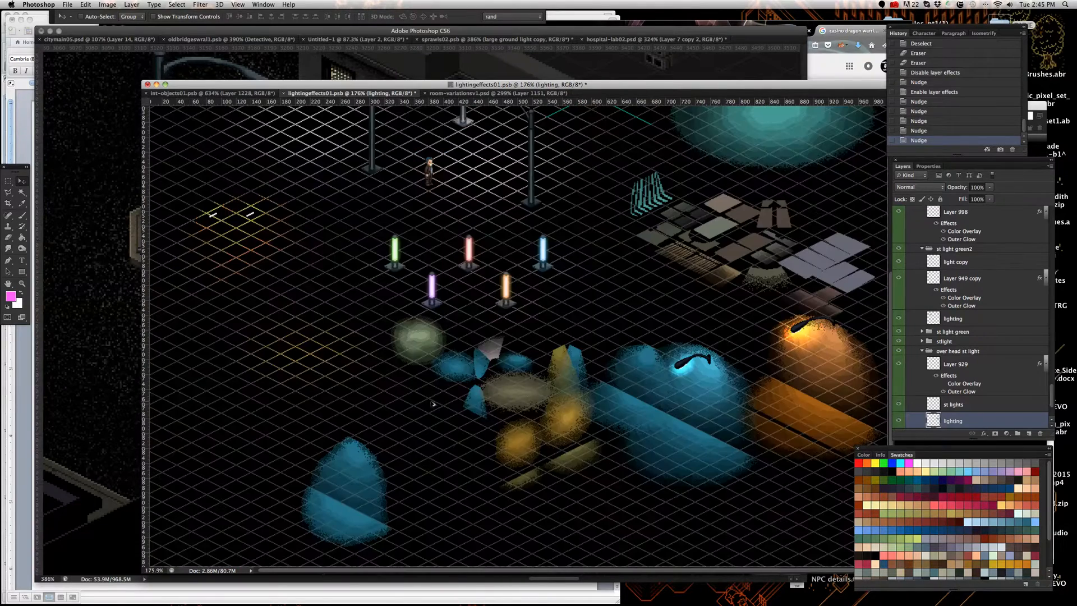
scroll(244, 366, up, 5)
right_click(432, 339)
click(433, 341)
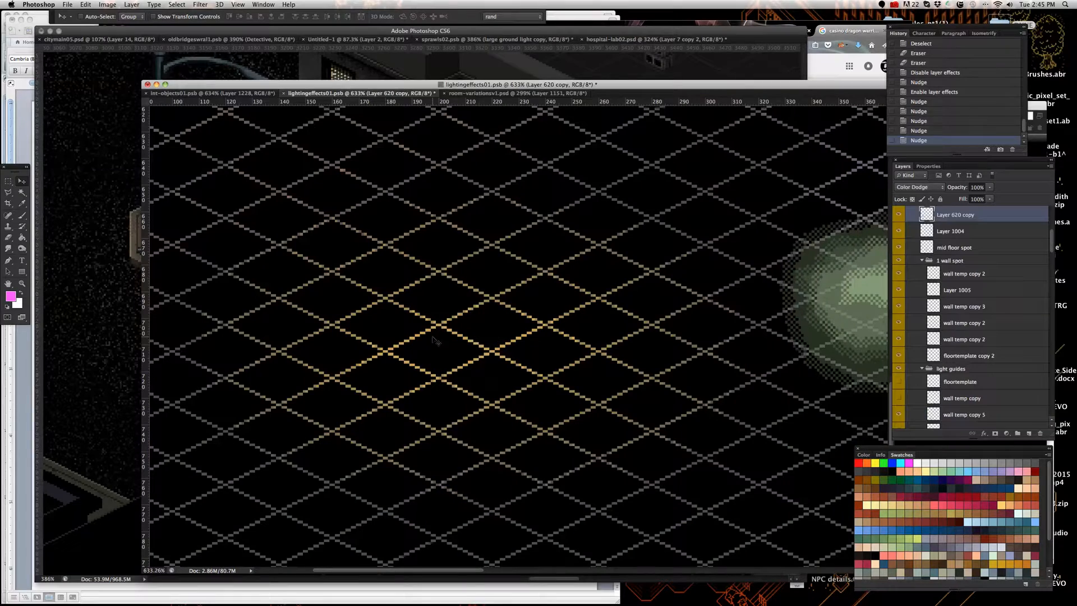
click(936, 189)
click(911, 112)
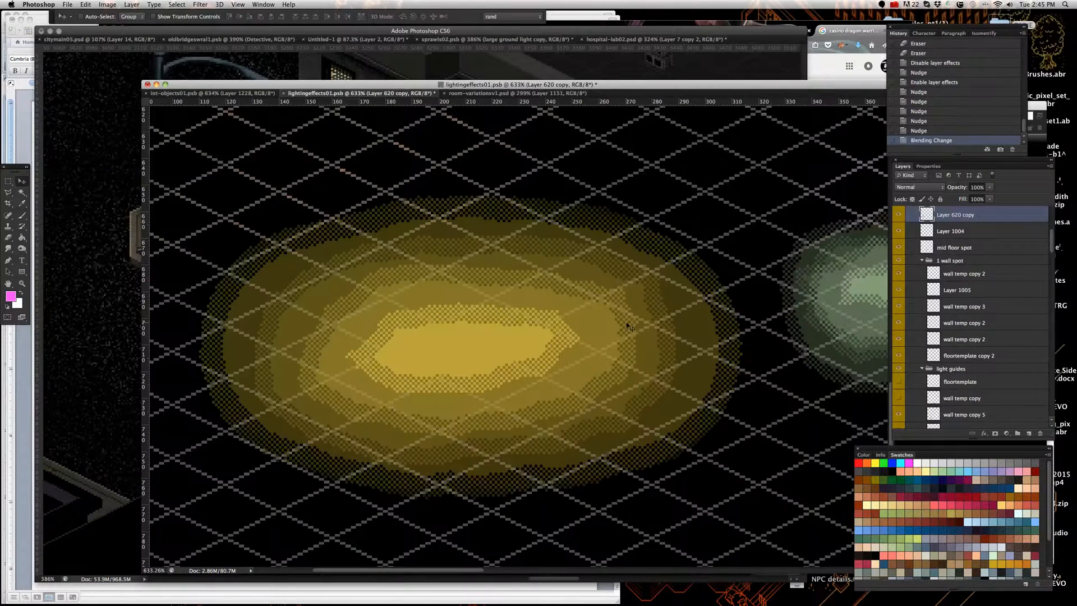
Step: Examine the collection of street lamps, small lamps and floor glows across the lighting effects grid
scroll(335, 327, down, 5)
scroll(239, 331, up, 3)
scroll(323, 328, down, 5)
scroll(335, 352, up, 4)
scroll(403, 344, down, 5)
scroll(387, 245, up, 10)
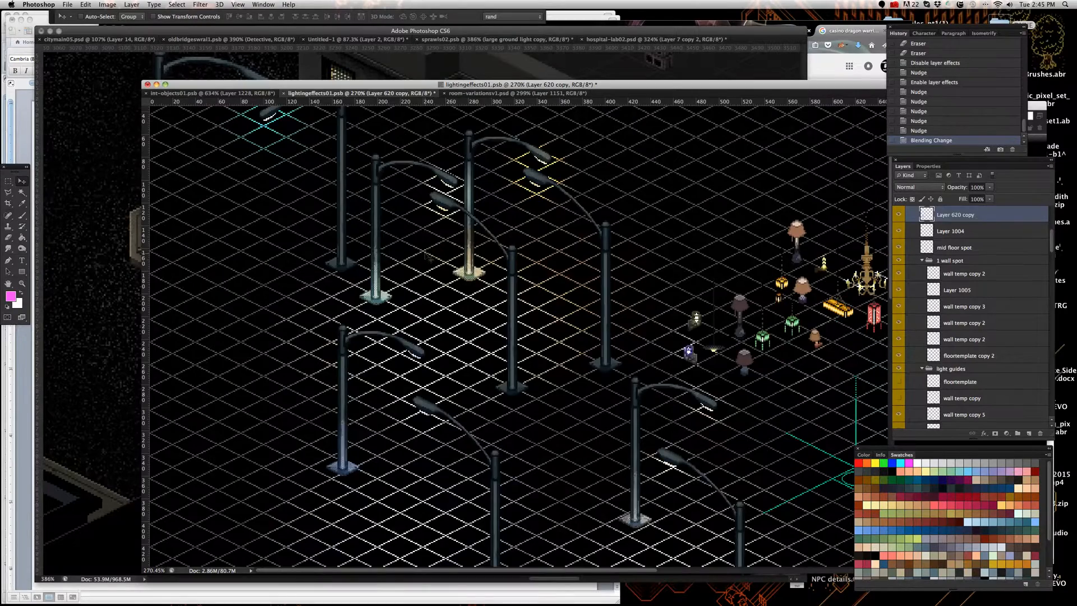
scroll(443, 264, down, 10)
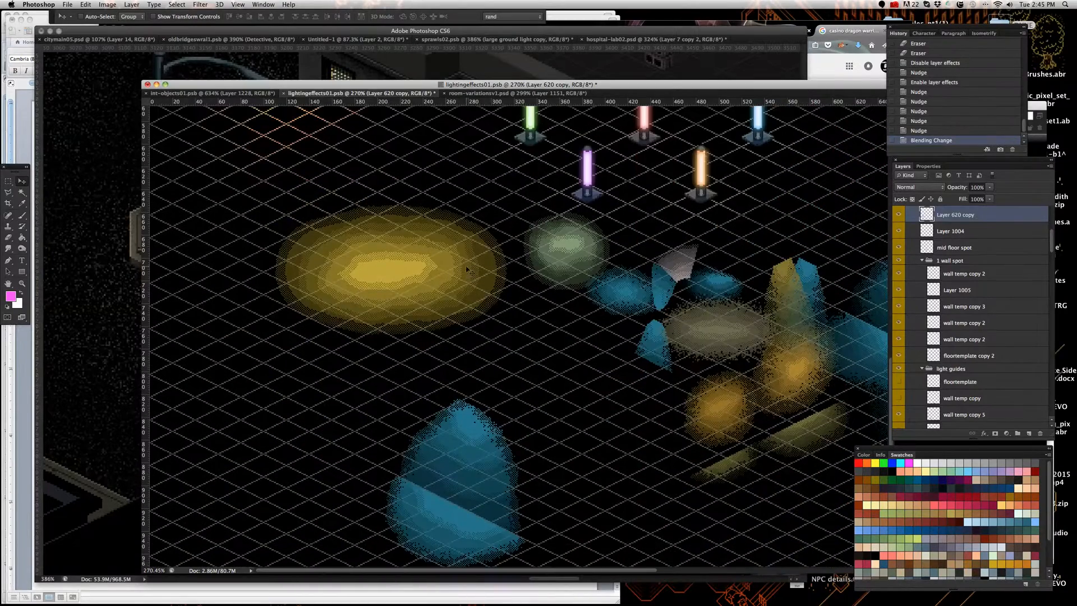
Step: Switch to sprawls02.psb and examine how the lights fall on the buildings and sidewalks across the night street scene
click(122, 349)
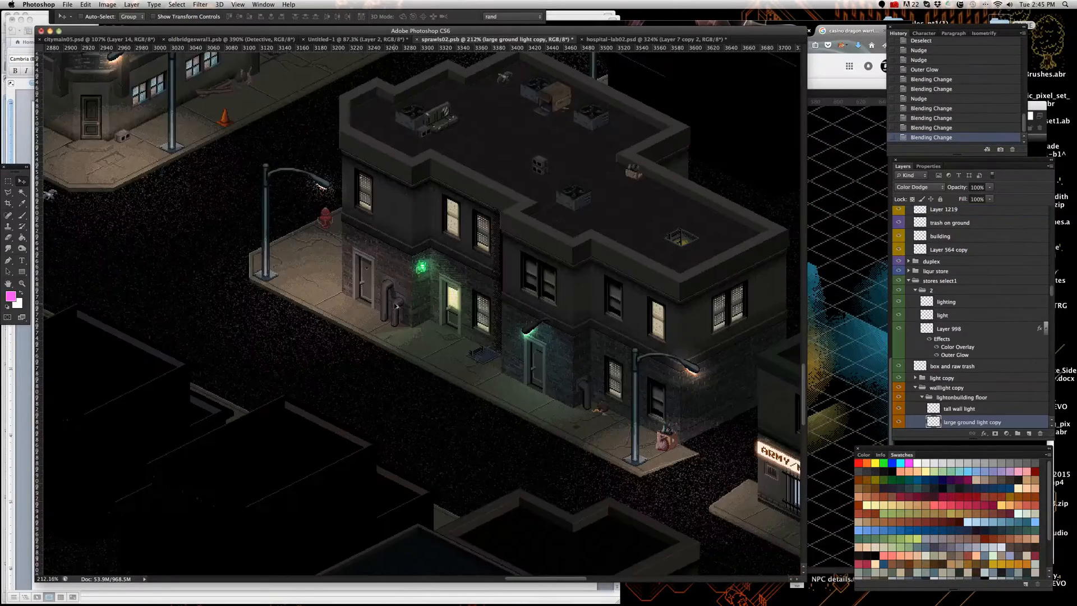
scroll(642, 413, up, 5)
scroll(616, 403, down, 5)
drag(642, 452, 502, 385)
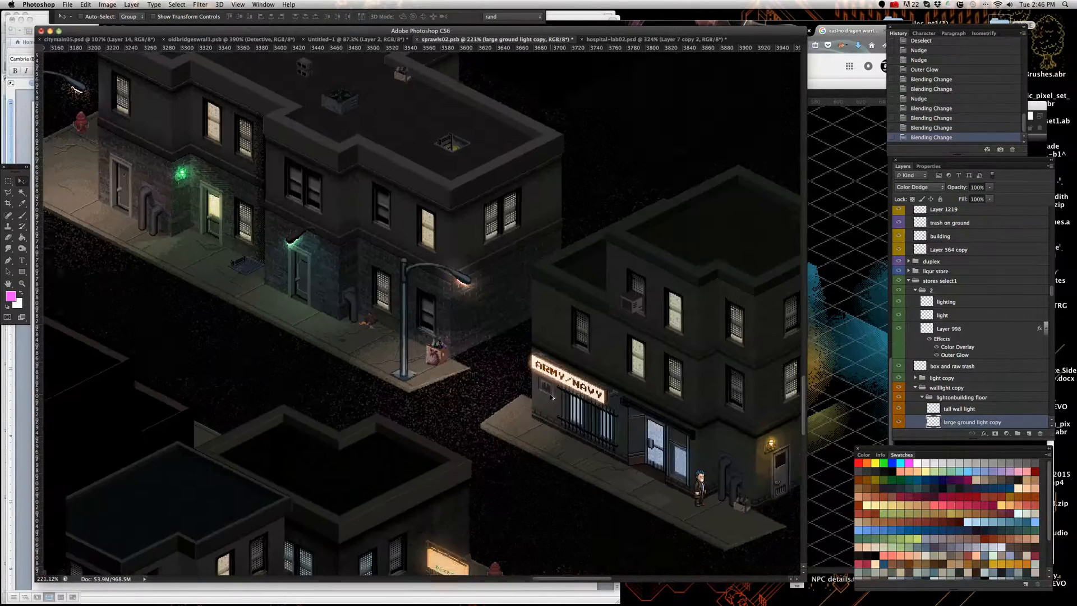
scroll(503, 385, down, 3)
scroll(503, 385, down, 2)
scroll(700, 386, up, 5)
scroll(471, 314, down, 5)
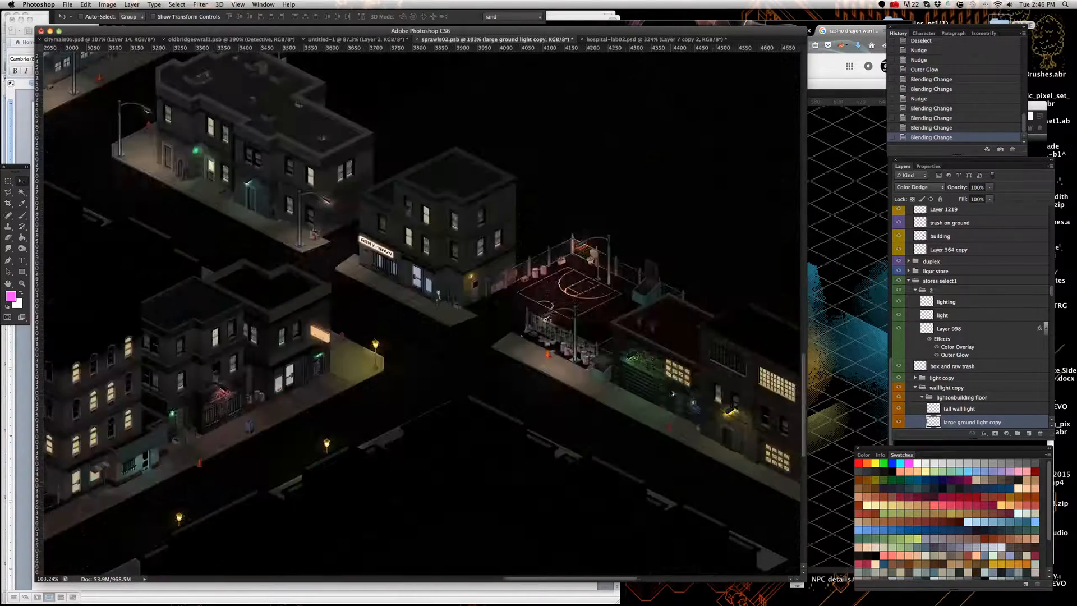
Step: Examine the lamp glows on the brick storefronts and sidewalk beside the basketball court, then switch to hospital-lab02.psd with its red-lit stairwell
scroll(617, 376, up, 5)
scroll(547, 351, down, 5)
scroll(555, 365, up, 5)
scroll(562, 375, down, 2)
scroll(562, 375, up, 2)
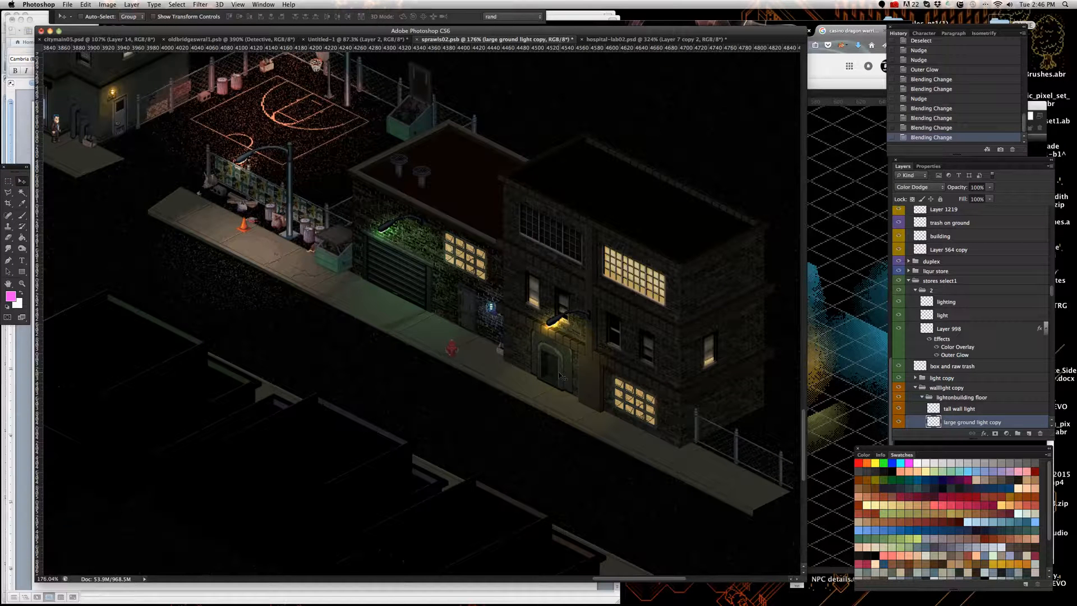
click(637, 40)
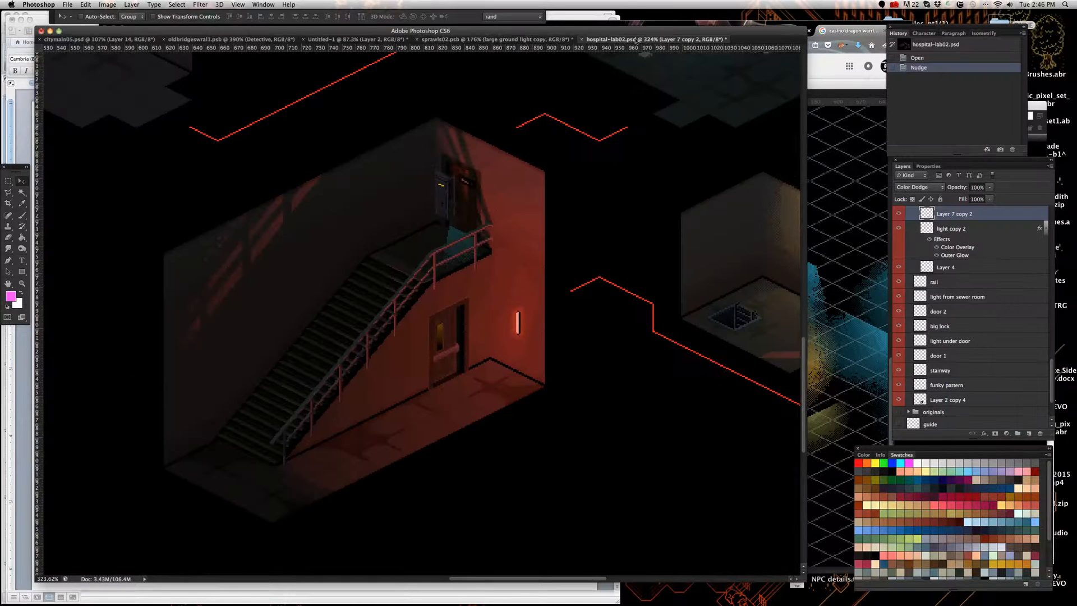
Step: Switch to oldbridgeswral1.psb and examine how the yellow wall lamps light the doors, brick walls and cobbled yard
click(174, 40)
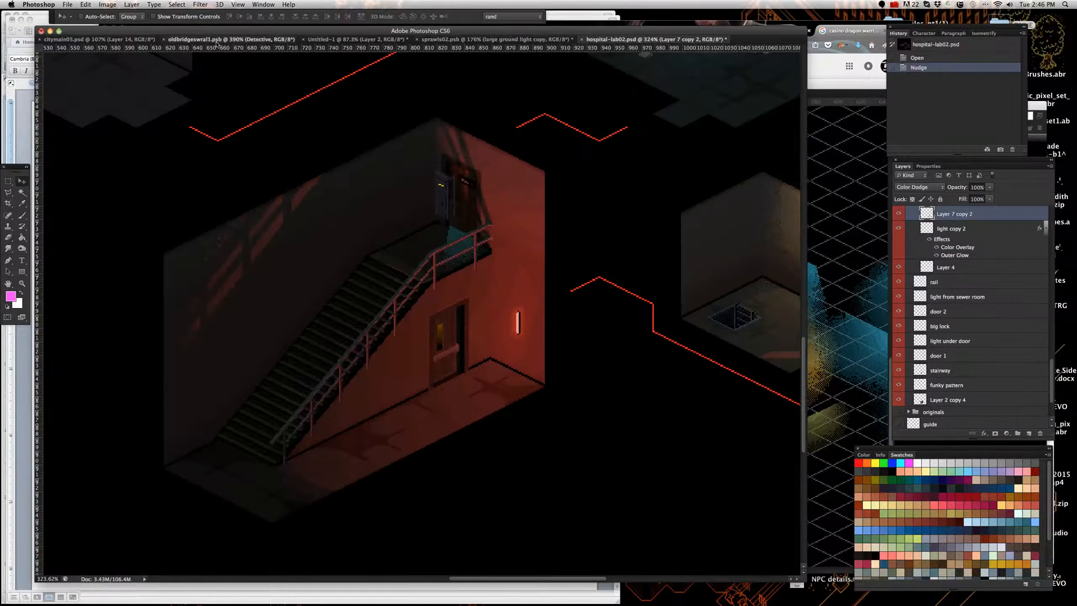
scroll(462, 285, down, 10)
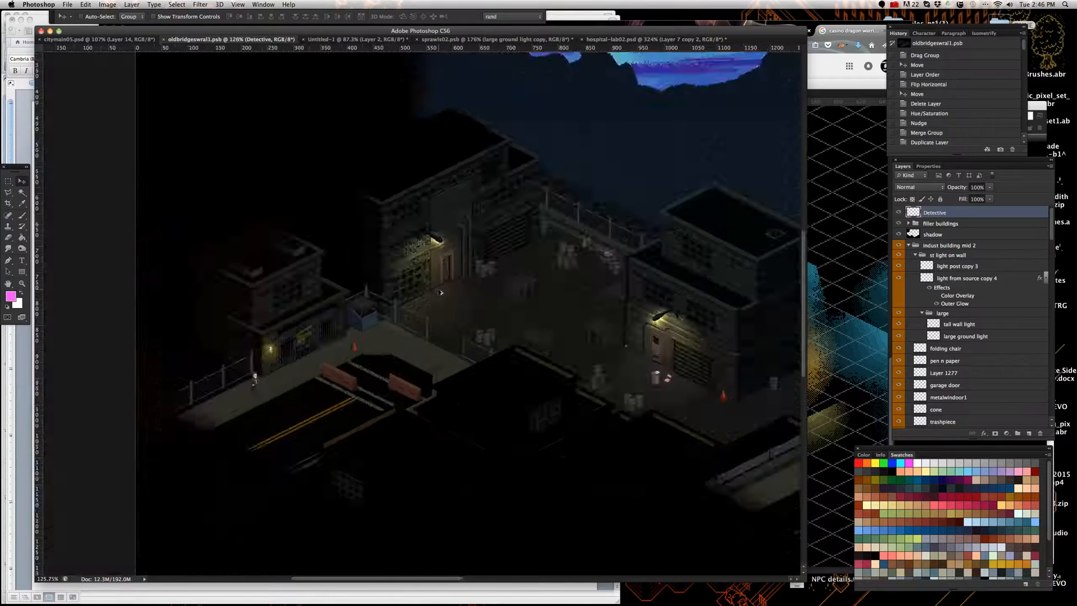
scroll(429, 290, up, 10)
scroll(419, 291, up, 1)
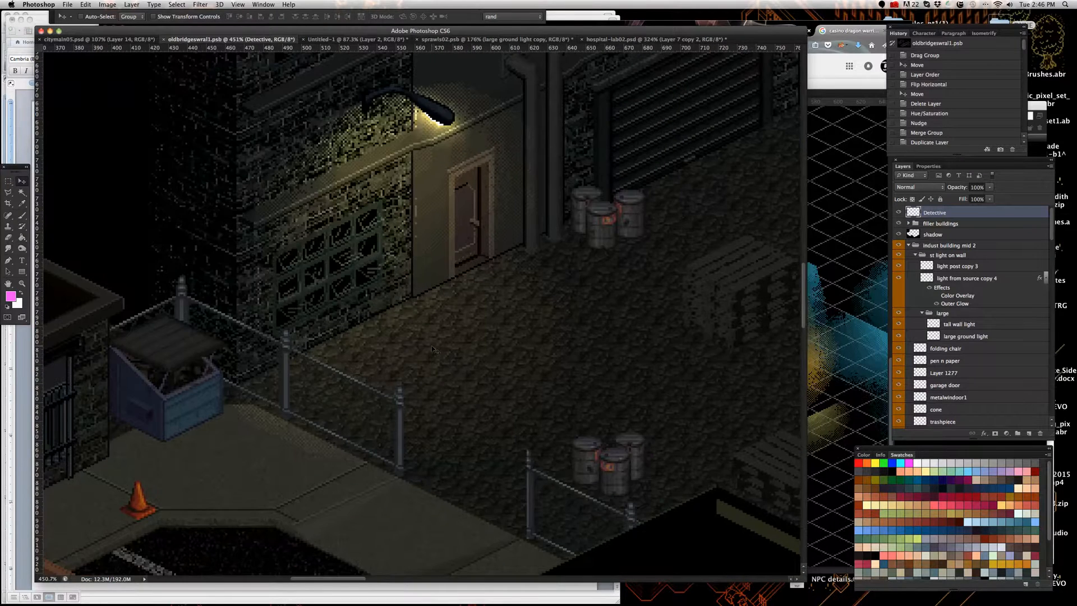
scroll(433, 350, down, 6)
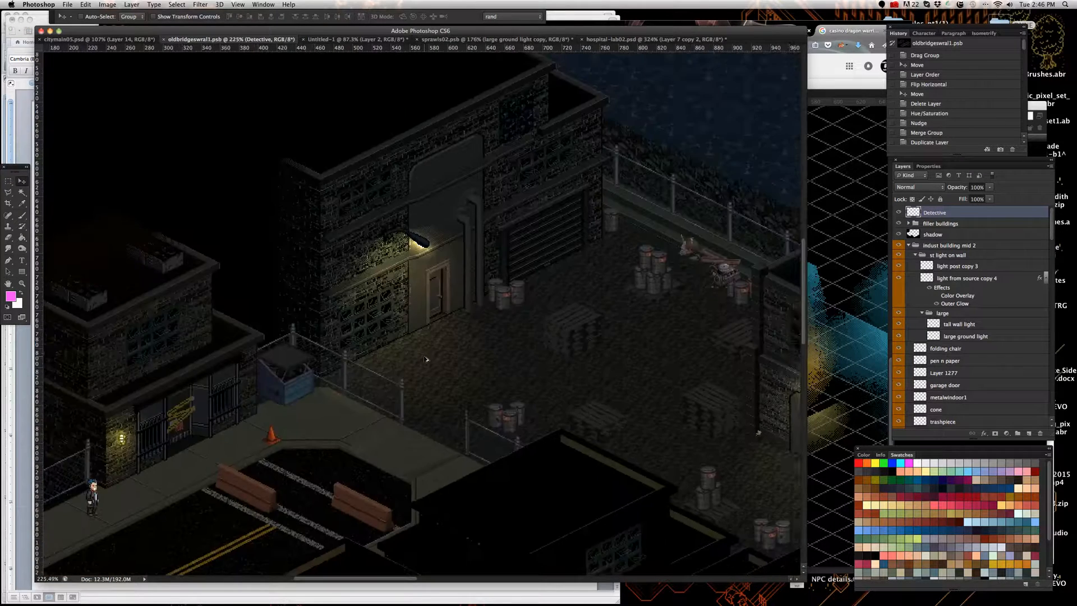
scroll(391, 332, up, 2)
scroll(391, 332, down, 6)
scroll(659, 424, up, 8)
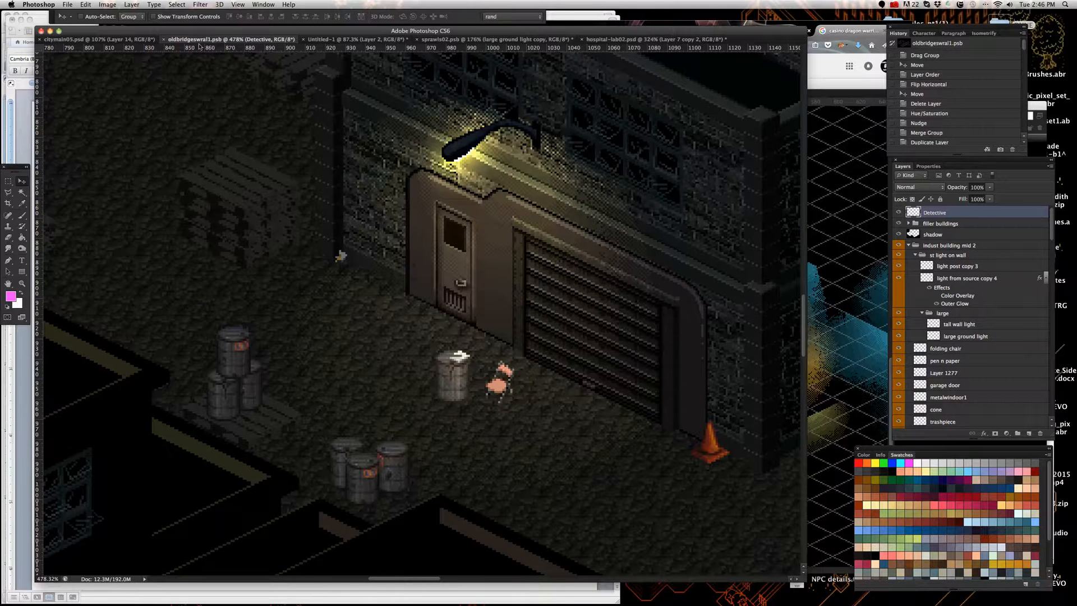
Step: Look in on citymain05.psd, return to sprawls02.psb and survey the street lighting across its city blocks
click(132, 41)
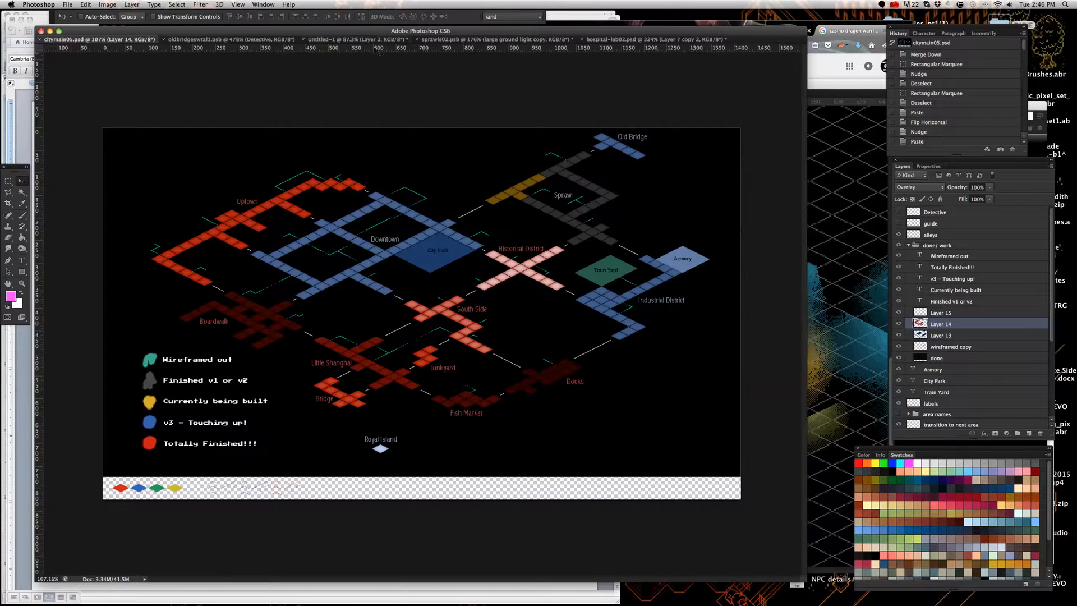
click(356, 39)
click(462, 39)
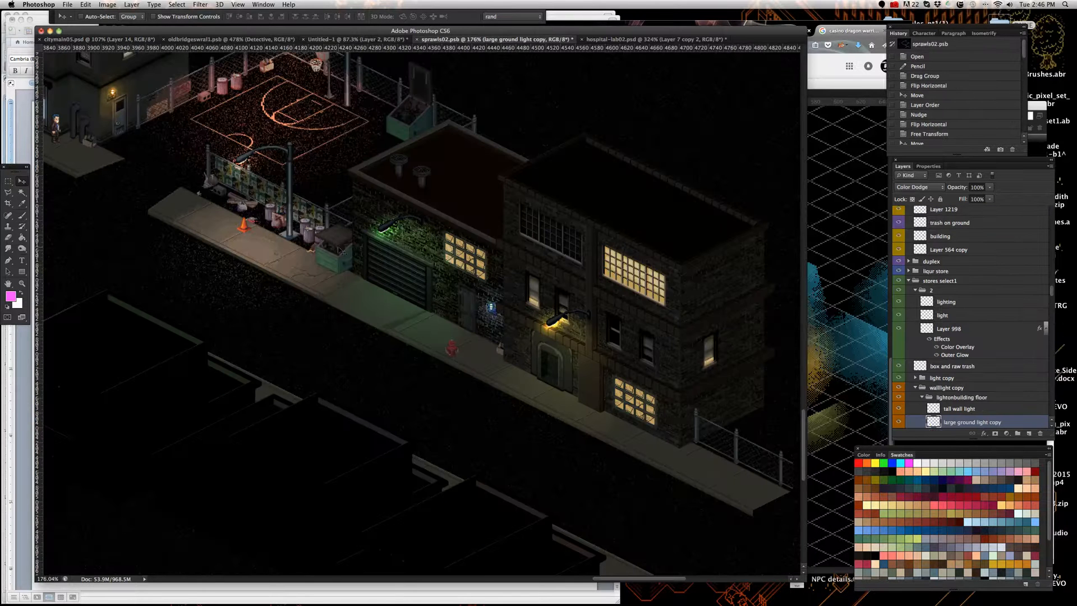
scroll(339, 251, down, 5)
scroll(133, 125, up, 3)
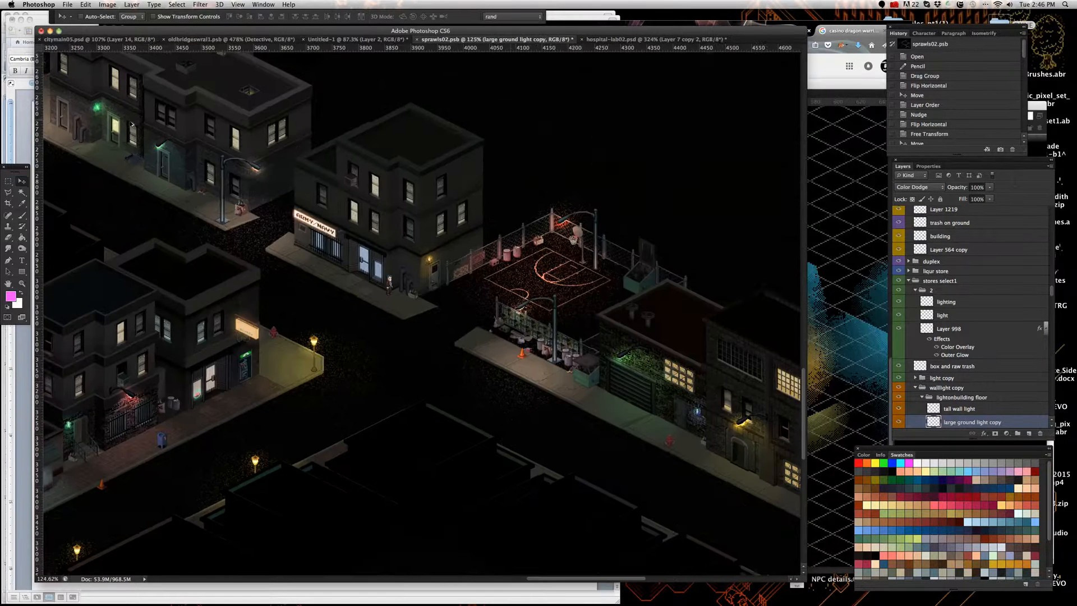
scroll(94, 148, down, 5)
scroll(104, 152, up, 5)
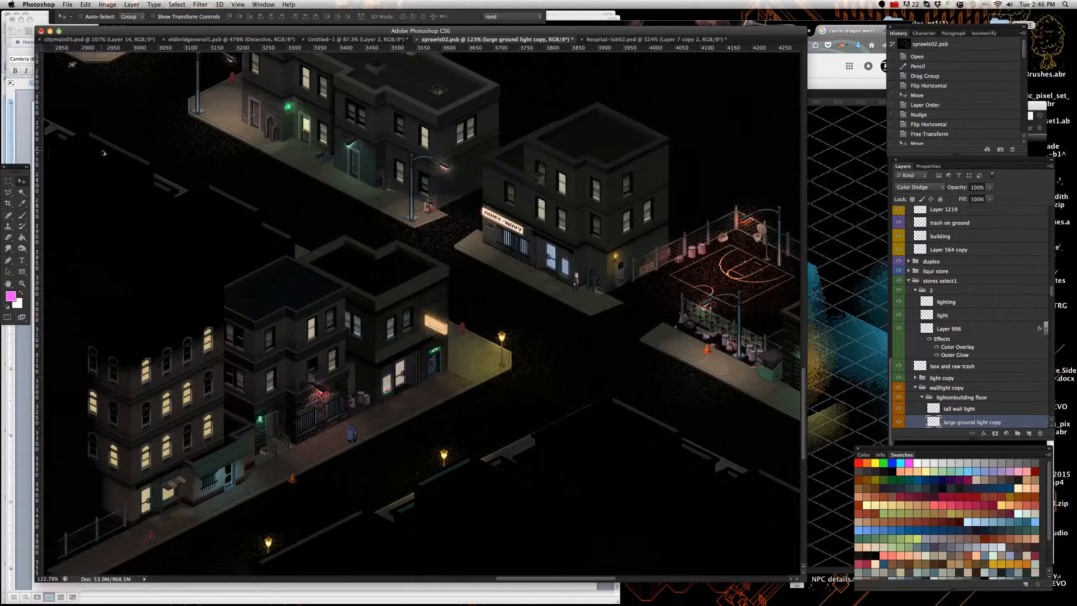
scroll(104, 150, up, 8)
scroll(105, 151, up, 3)
scroll(191, 188, down, 2)
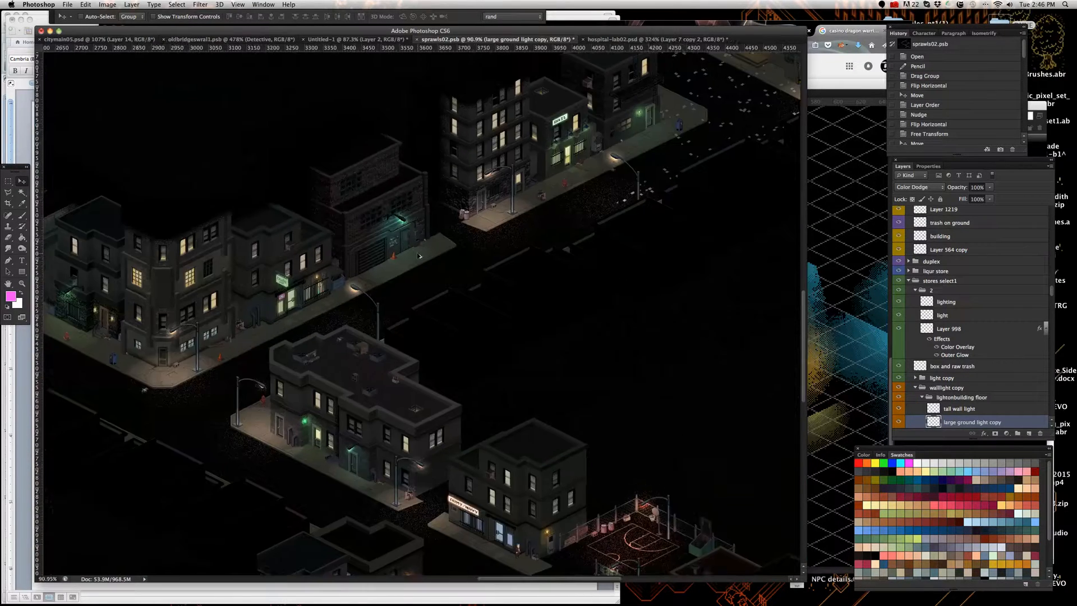
Step: Examine the teal wall lamp's light on the garage building and the sidewalk in front of its door
scroll(416, 250, up, 6)
scroll(416, 251, down, 3)
scroll(367, 281, up, 3)
scroll(366, 280, down, 3)
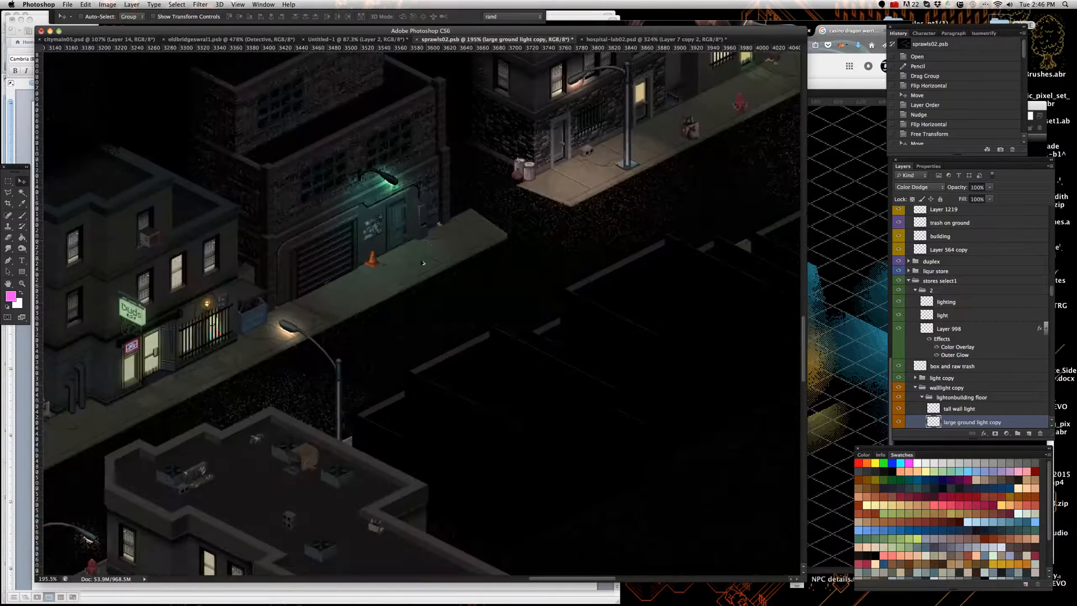
scroll(415, 249, up, 5)
scroll(415, 249, up, 2)
scroll(412, 244, down, 4)
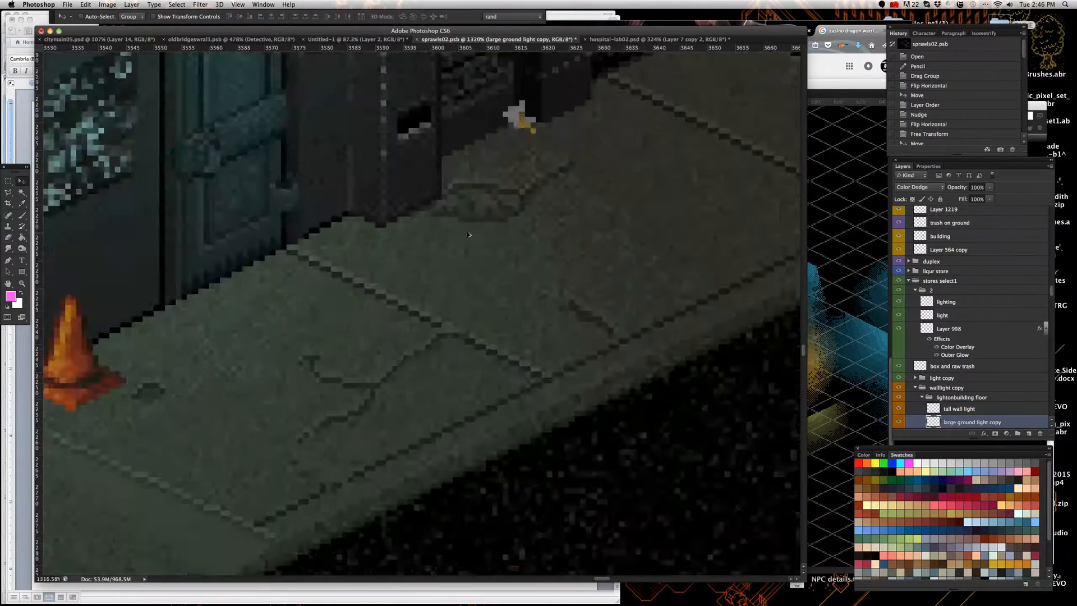
scroll(403, 229, up, 3)
scroll(403, 229, up, 2)
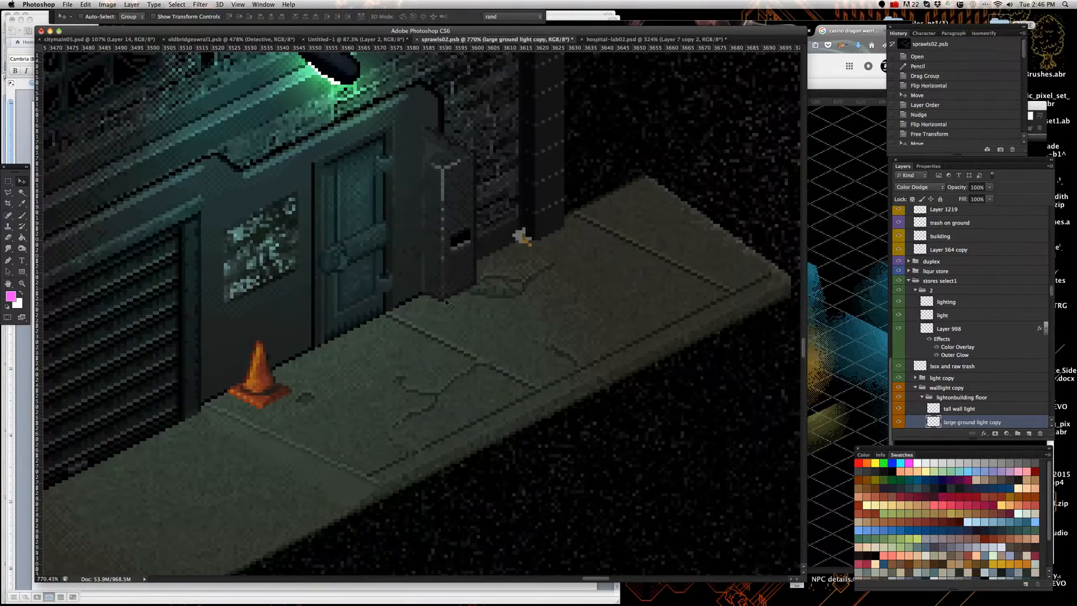
Step: Pick the large ground light layer on the sidewalk under the teal lamp, shift it down and move it back up
right_click(451, 328)
click(452, 330)
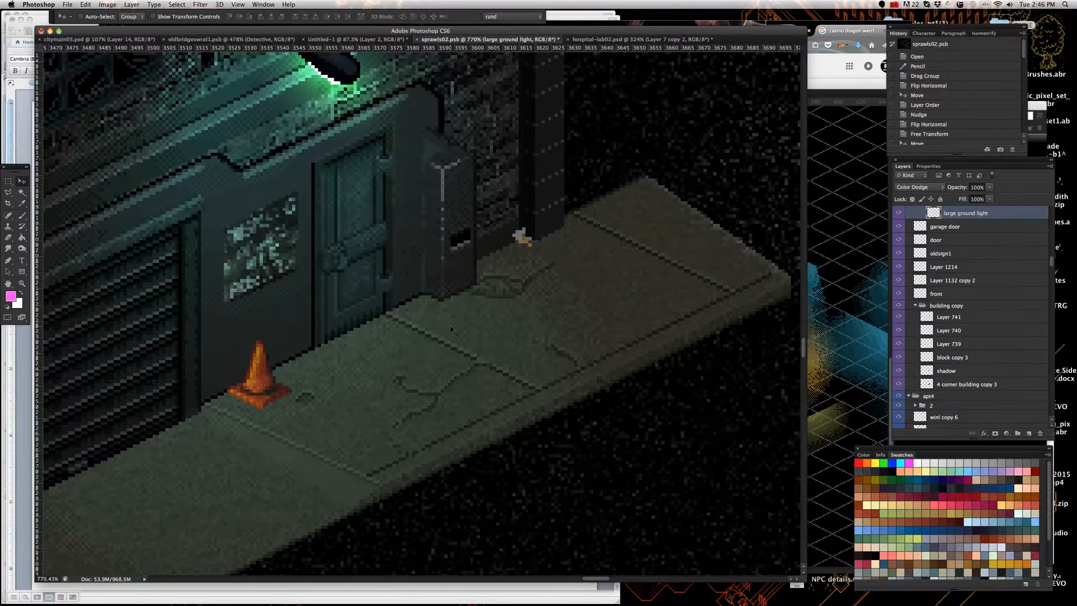
key(shift+Down)
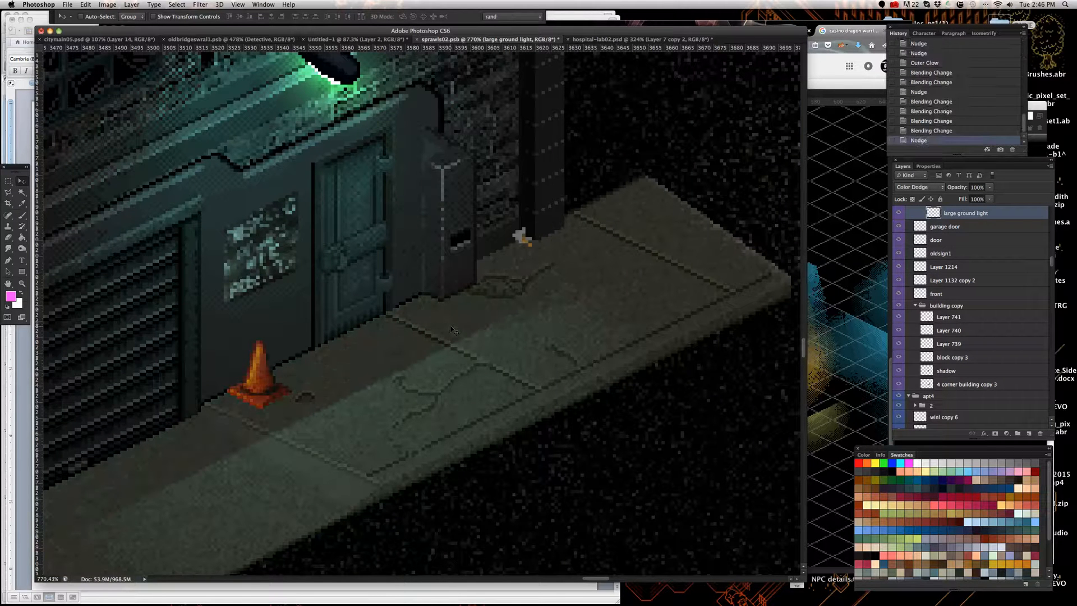
key(shift+Up)
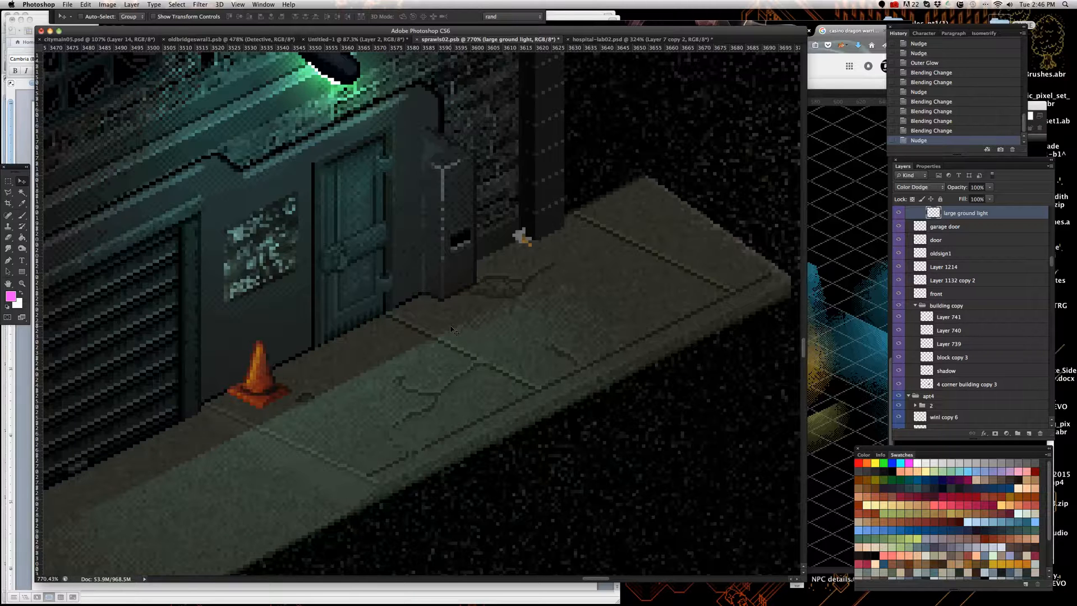
Step: Examine where the teal ground light meets the building base and garage door along the sidewalk edge
scroll(506, 328, up, 8)
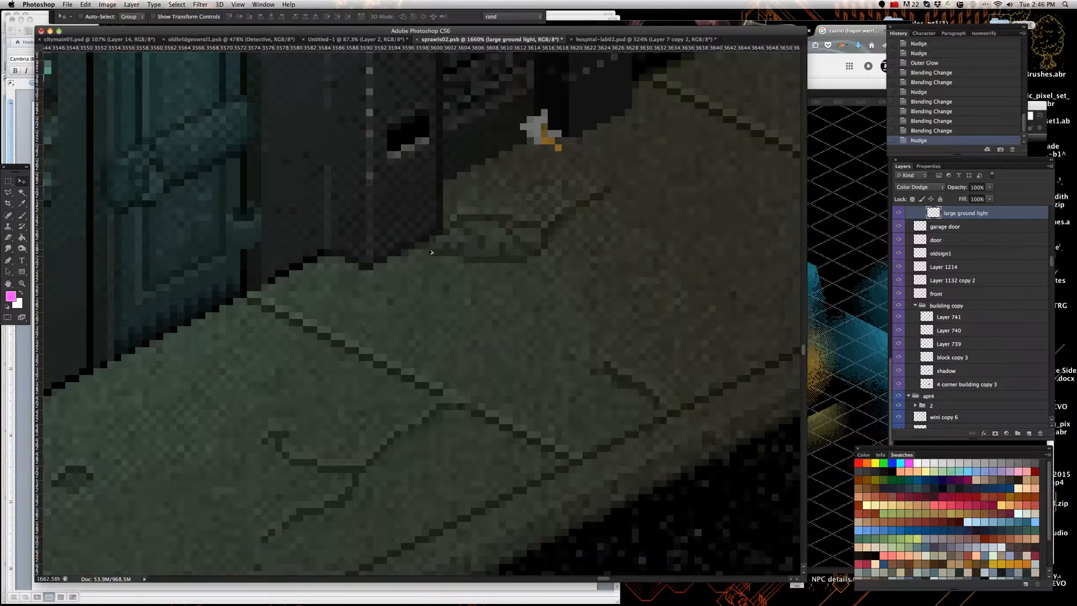
scroll(430, 251, down, 6)
scroll(479, 324, down, 3)
scroll(370, 366, up, 3)
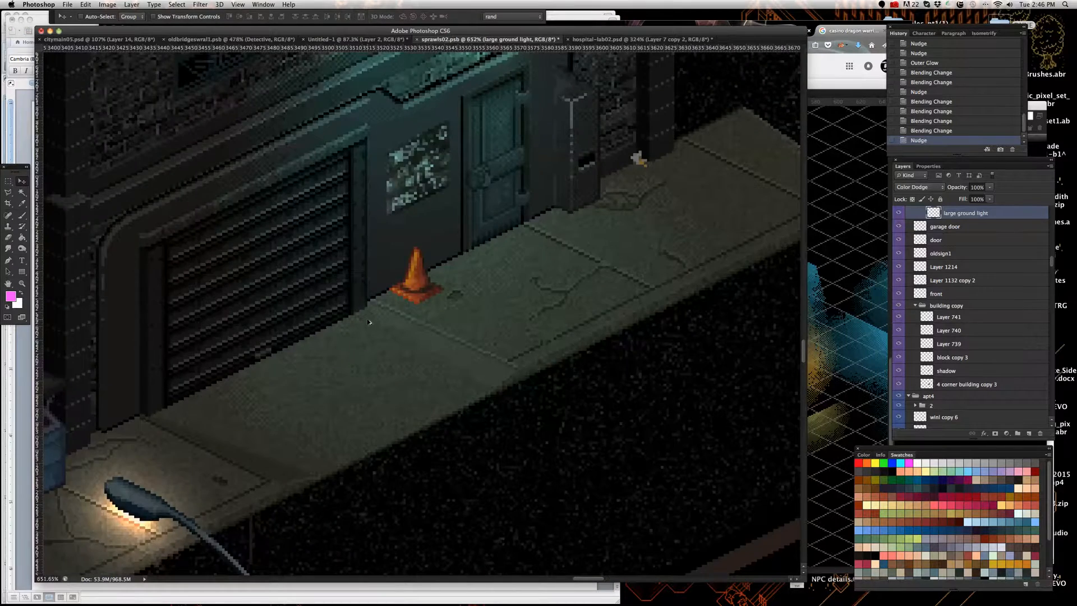
scroll(368, 322, up, 3)
scroll(392, 302, down, 3)
scroll(478, 258, up, 3)
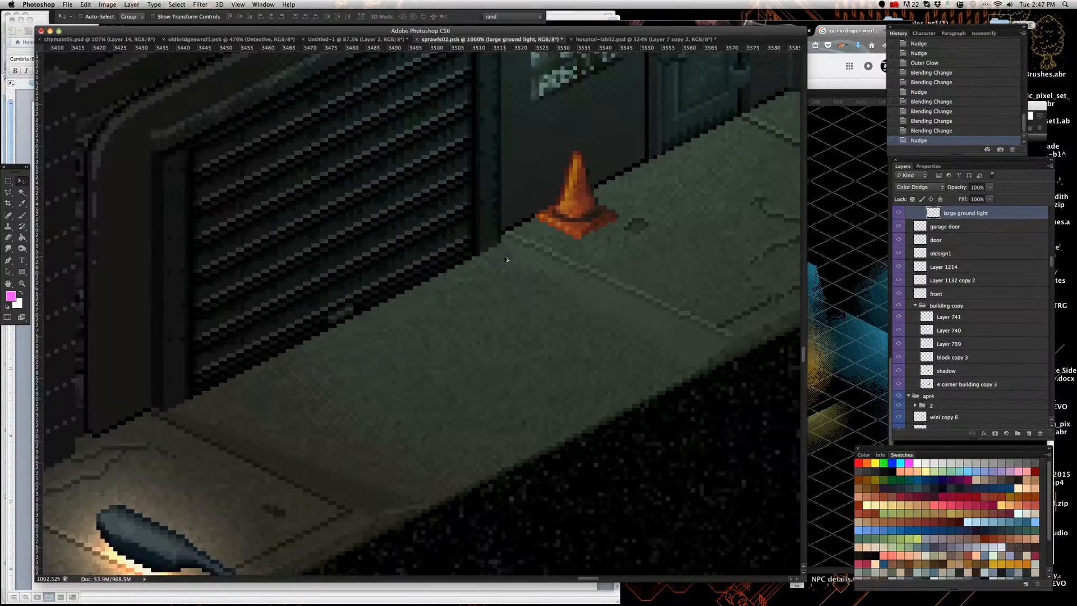
scroll(478, 258, up, 3)
Step: Shift the large ground light down away from the garage door and return it to its place against the wall
right_click(472, 298)
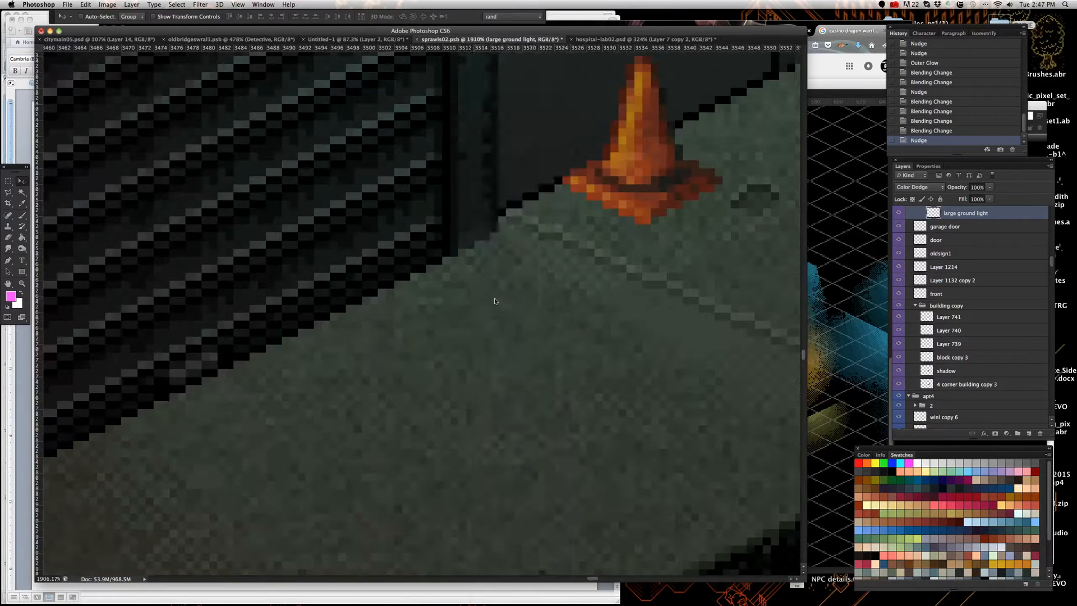
scroll(505, 308, down, 3)
key(shift+Down)
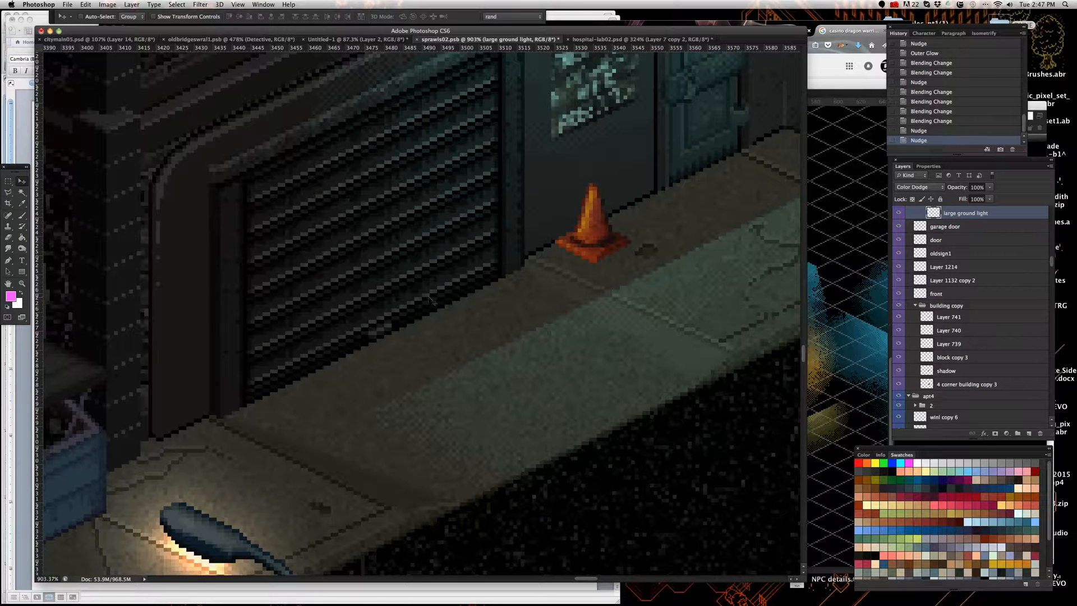
right_click(560, 363)
click(560, 363)
key(shift+Down)
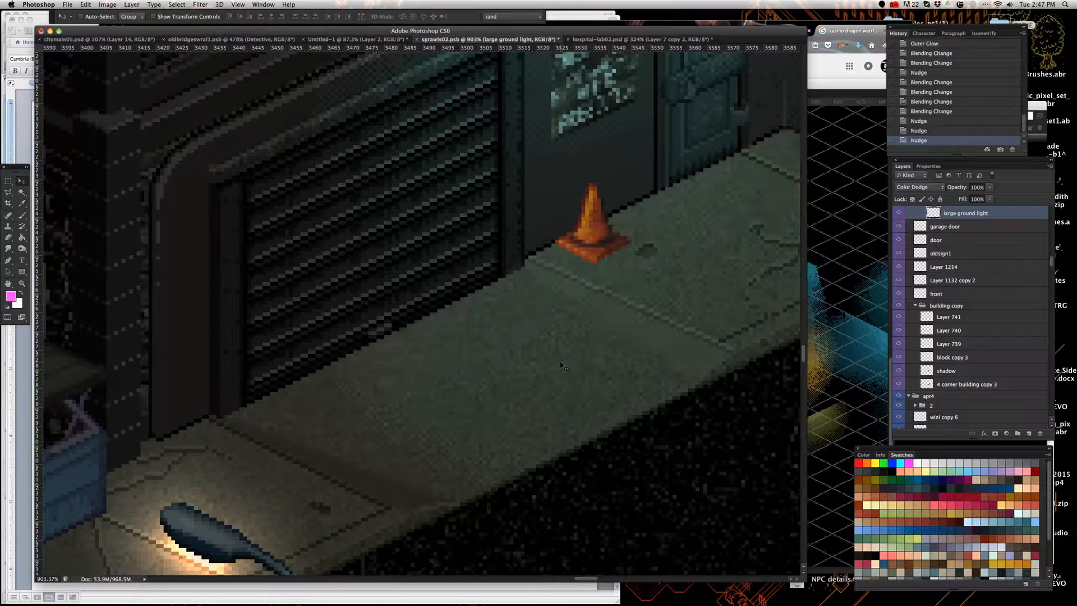
Step: Select the narrow strip along the base of the garage door, just above the sidewalk edge, with the Polygonal Lasso
click(8, 192)
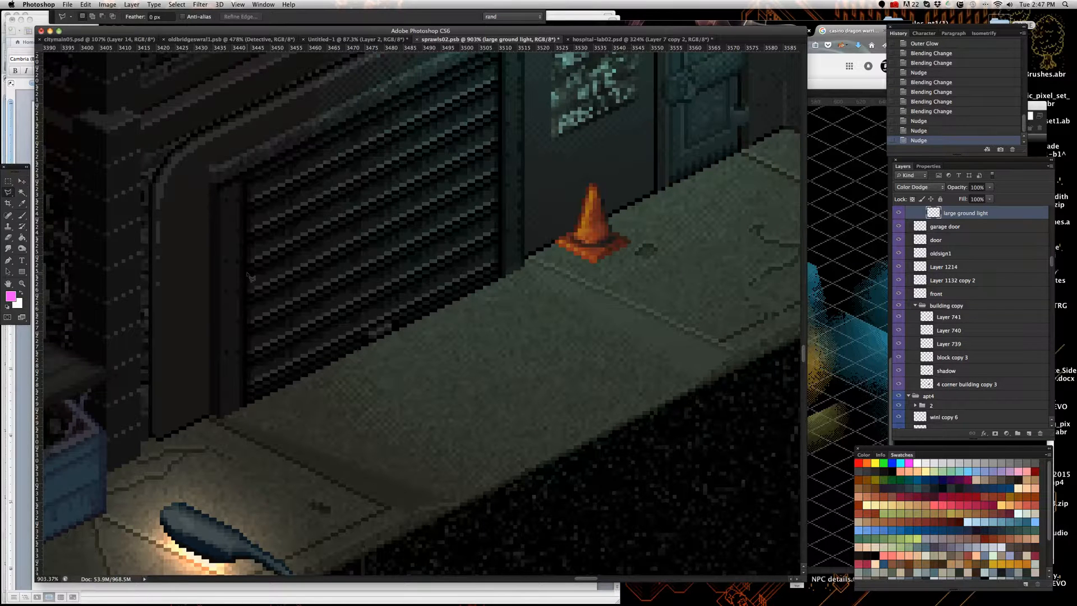
scroll(541, 261, up, 1)
scroll(542, 262, up, 5)
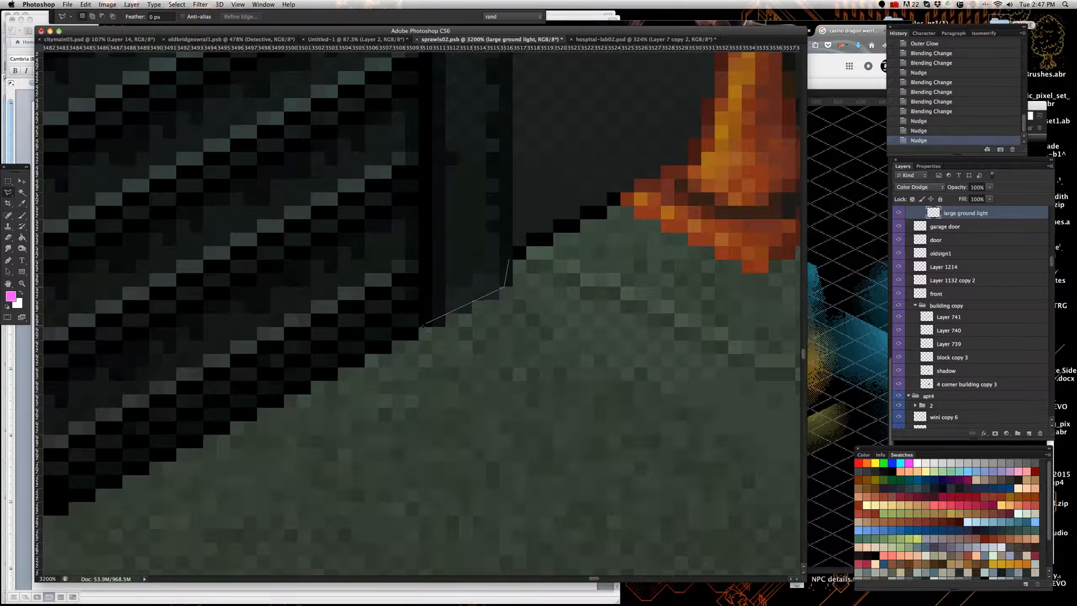
scroll(492, 302, down, 8)
scroll(364, 354, up, 4)
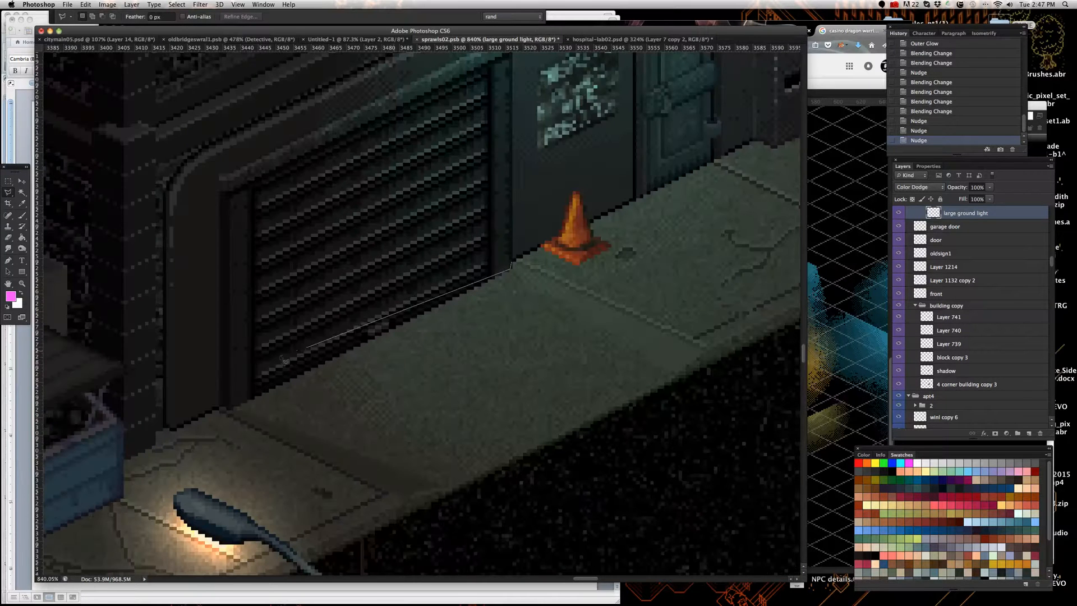
click(245, 401)
click(241, 386)
click(512, 256)
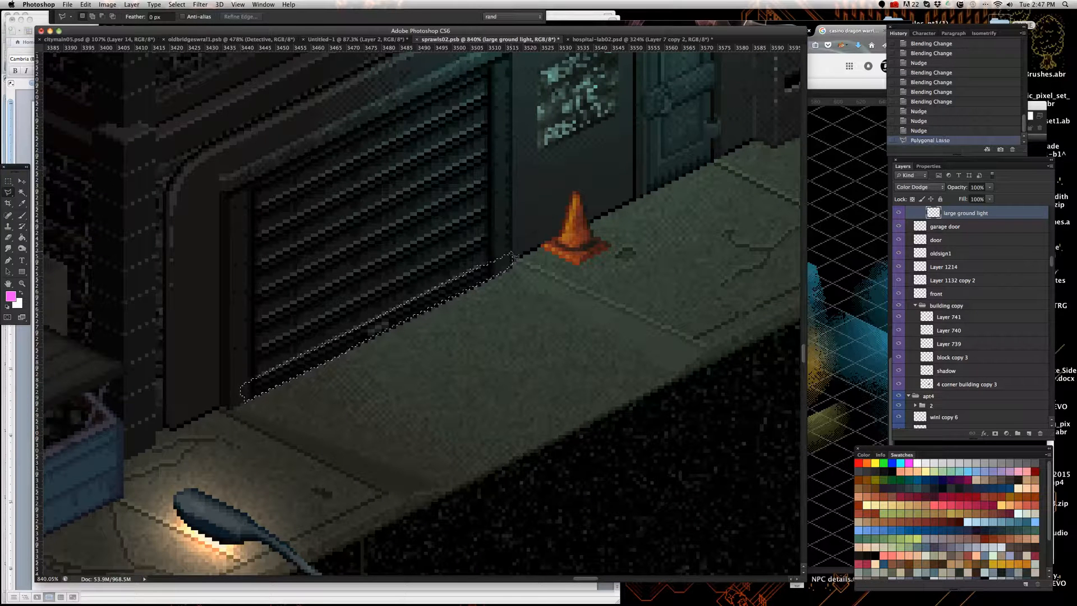
Step: Darken the ground light within the selected strip using Hue/Saturation with Lightness -33, deselect, and review the garage front
click(107, 5)
mouse_move(127, 31)
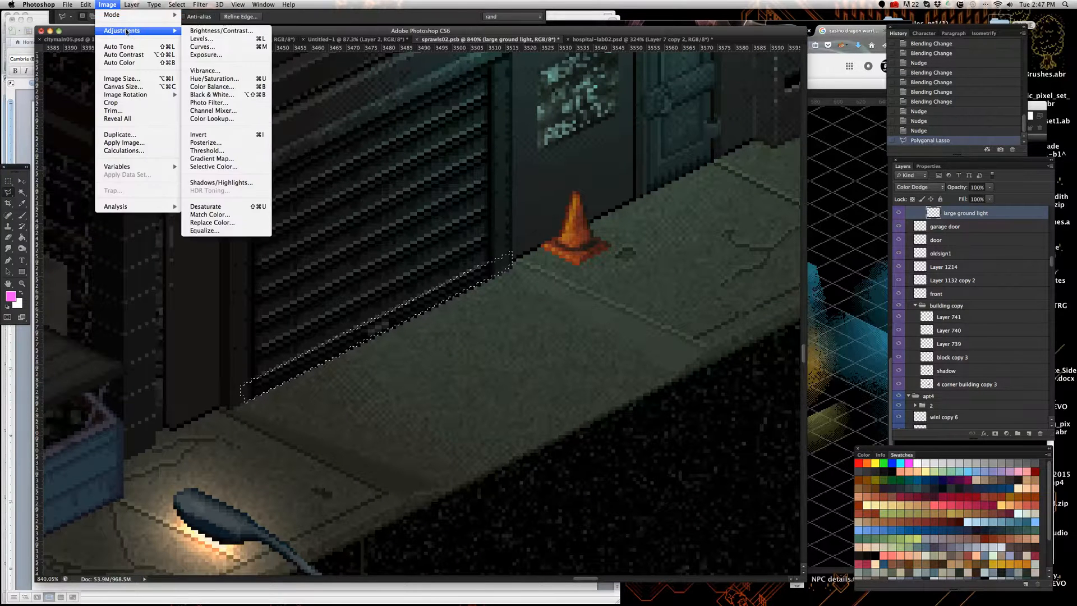
click(247, 81)
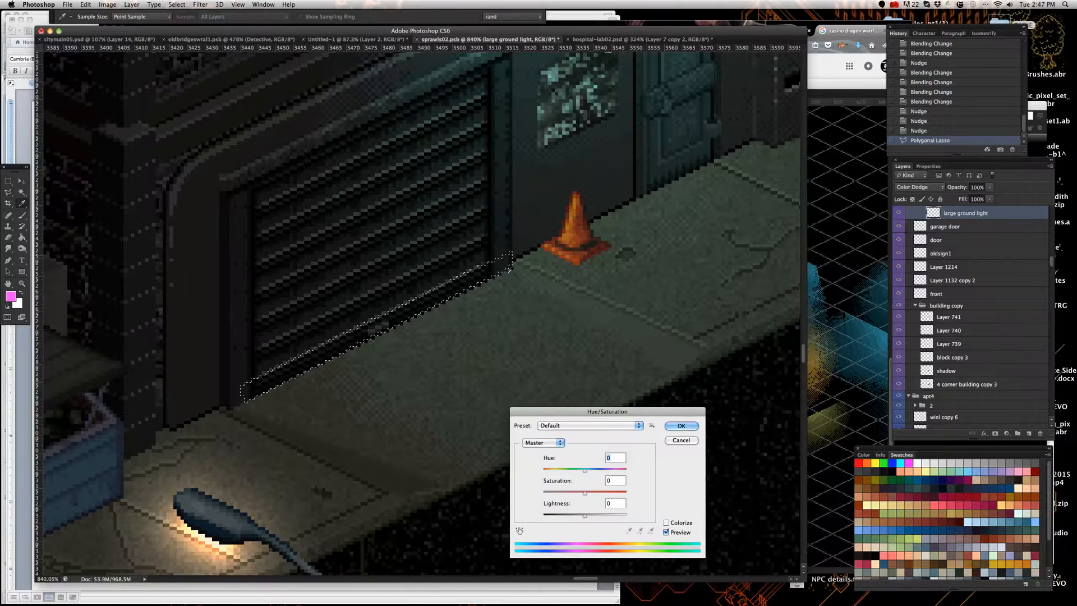
scroll(510, 275, up, 5)
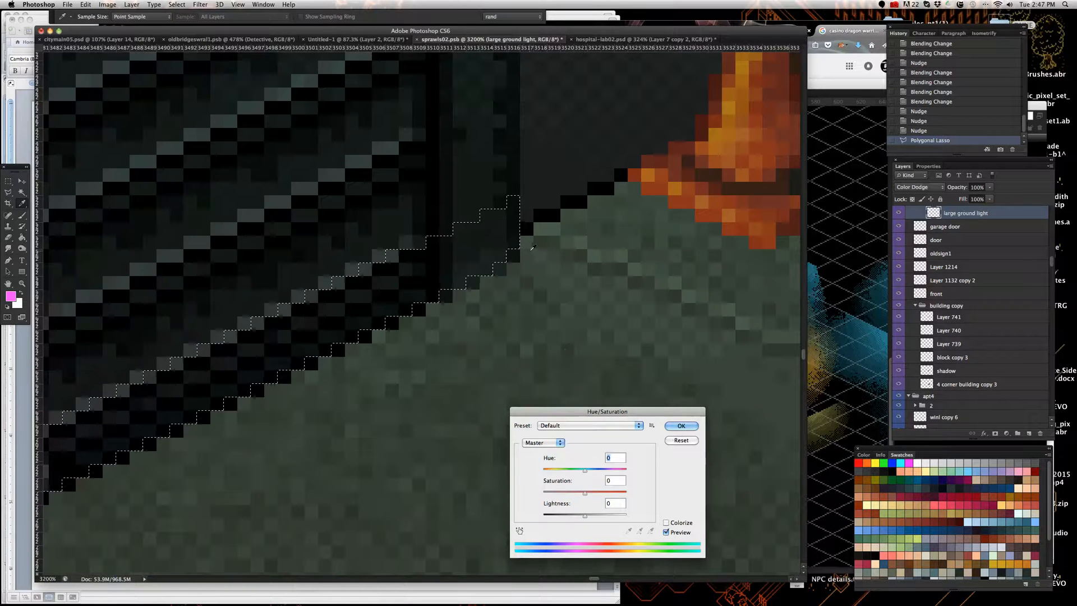
drag(581, 519, 571, 518)
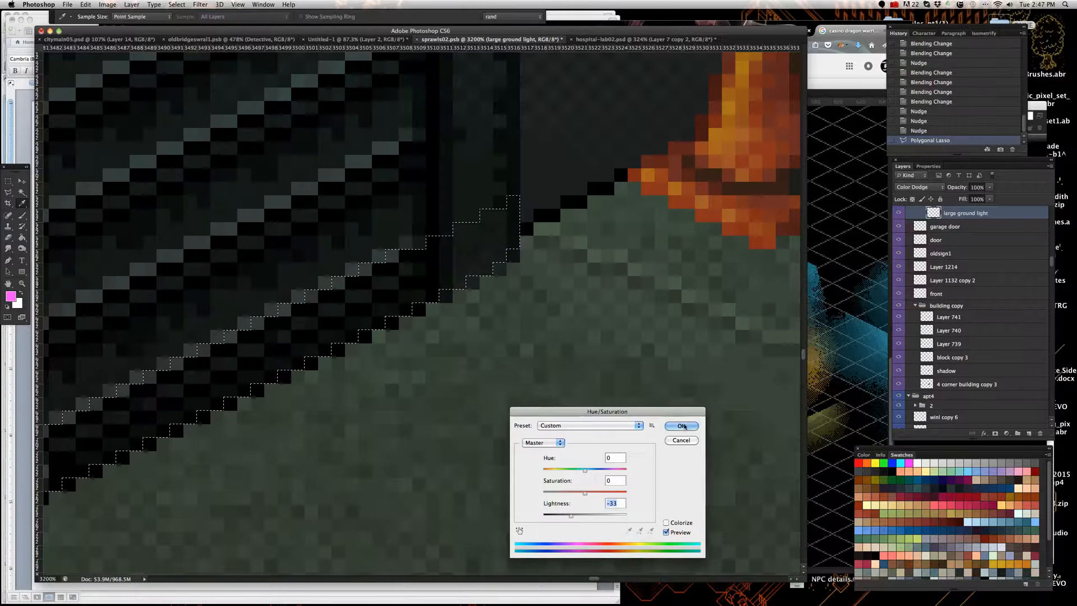
click(681, 425)
key(ctrl+d)
scroll(614, 429, down, 10)
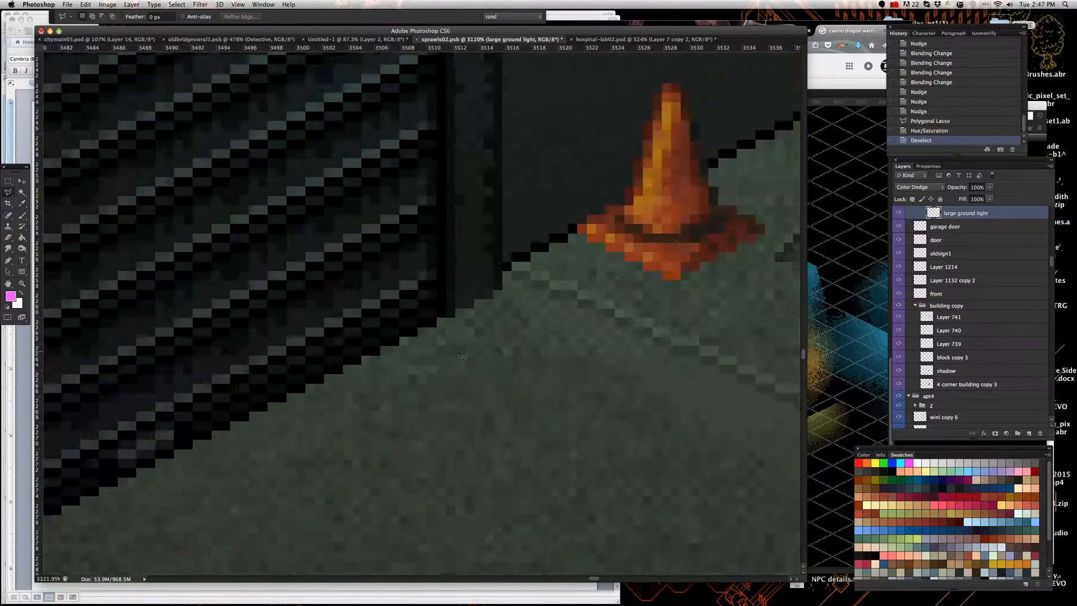
scroll(596, 323, up, 5)
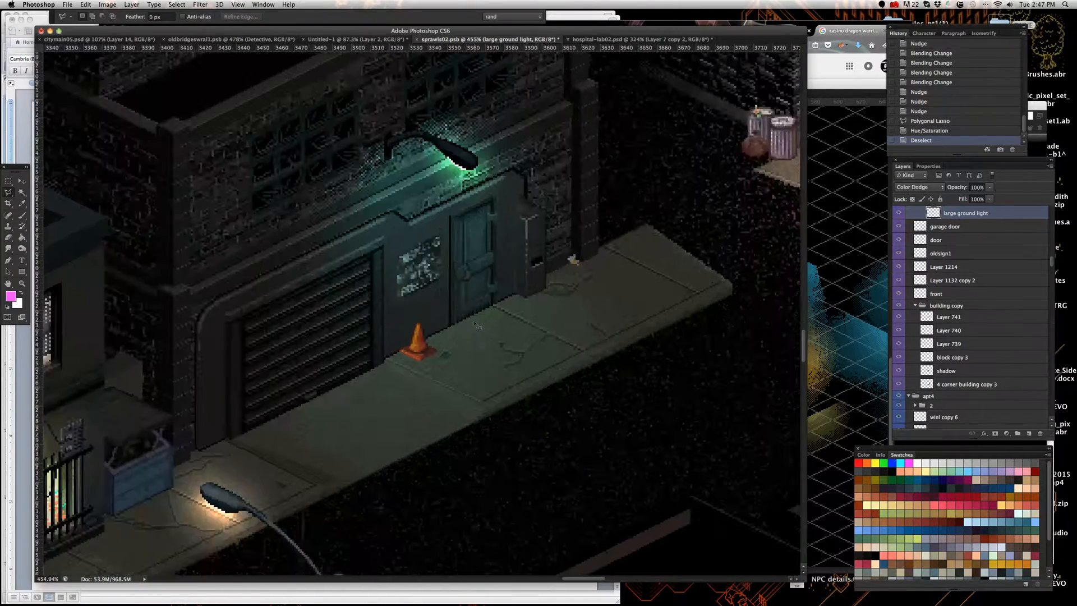
scroll(553, 318, down, 4)
scroll(419, 230, up, 6)
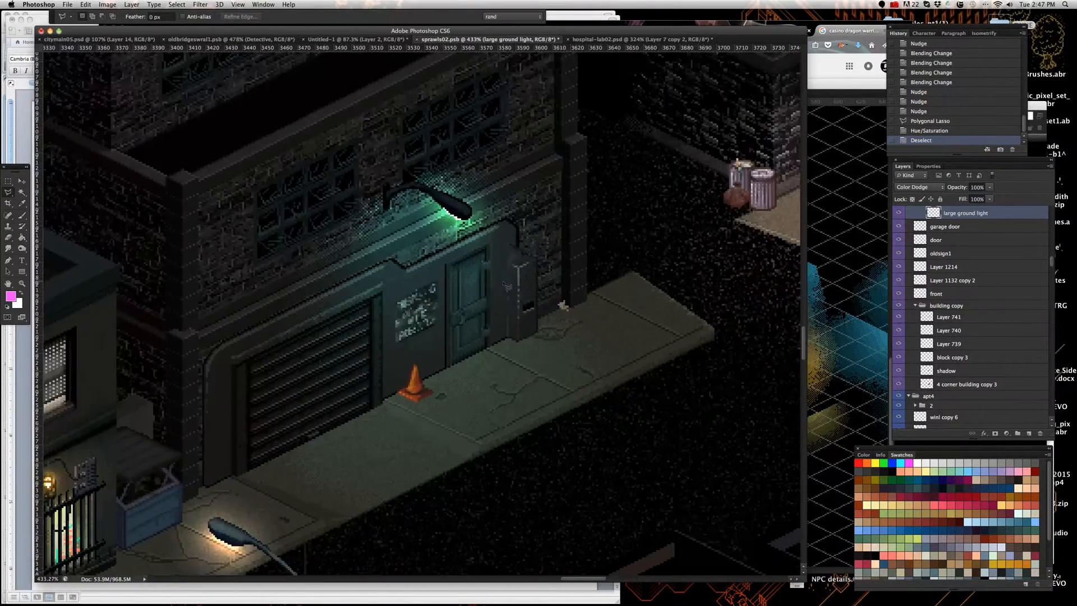
Step: Examine the green street-lamp glow across the wall, door and sidewalk, both close up and from further out
scroll(483, 274, down, 3)
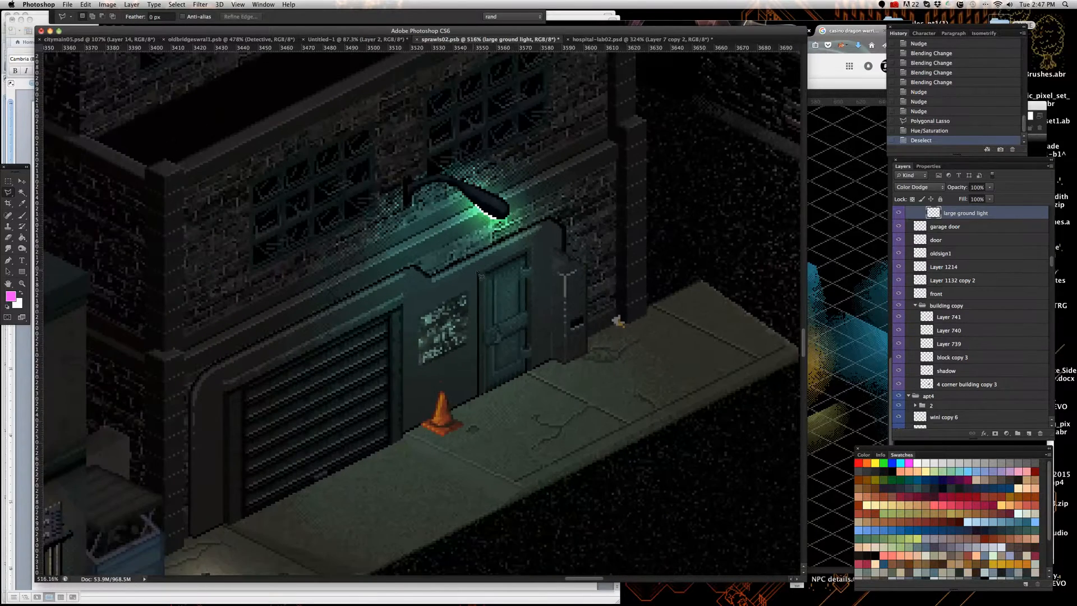
scroll(493, 240, up, 4)
scroll(493, 240, down, 1)
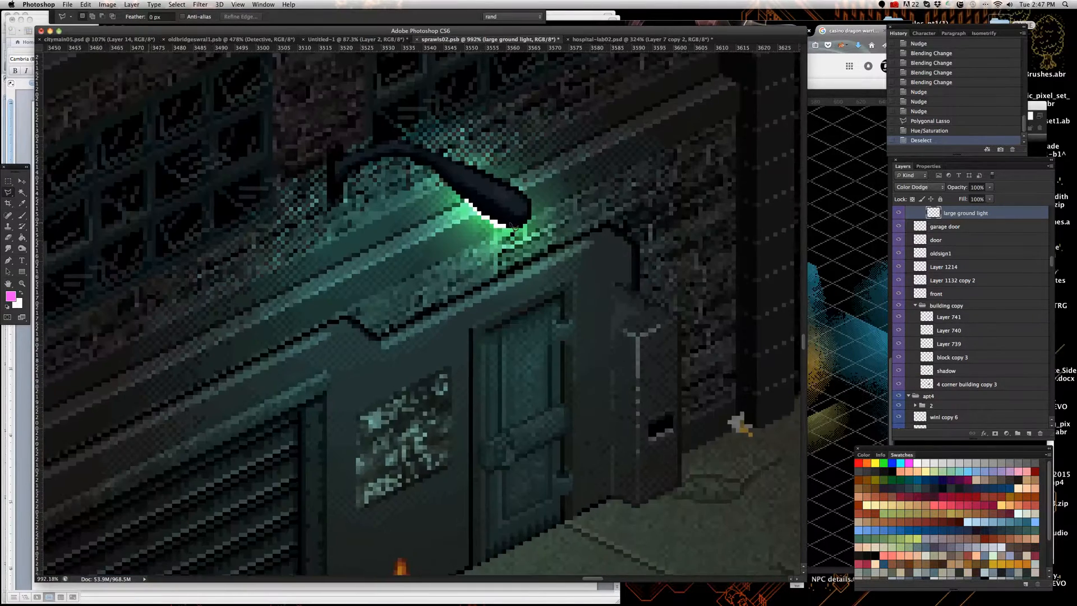
scroll(488, 235, up, 1)
scroll(463, 214, down, 1)
scroll(463, 214, down, 2)
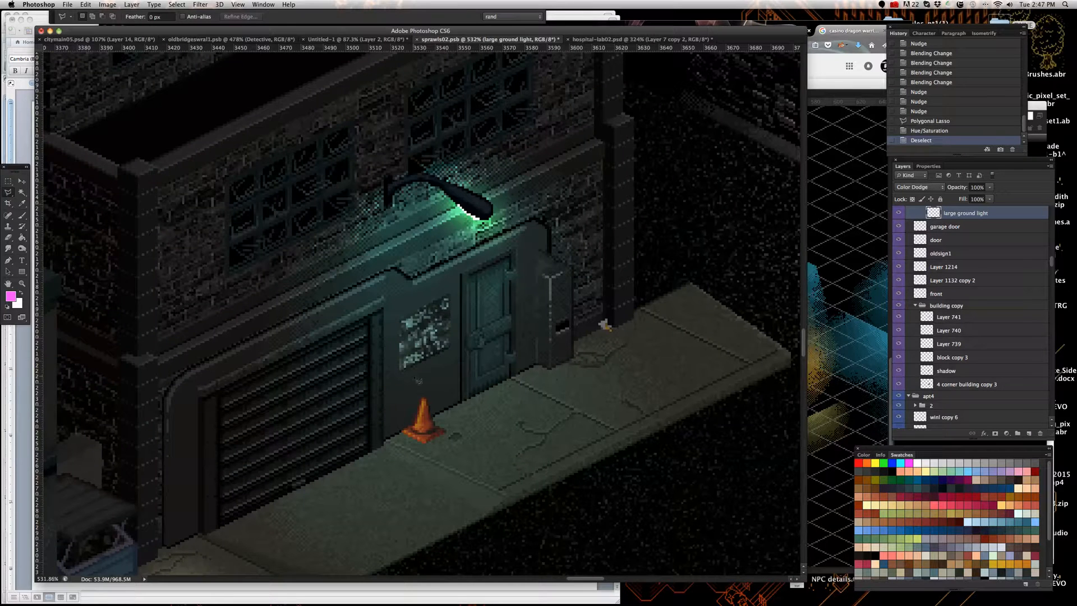
scroll(471, 218, up, 3)
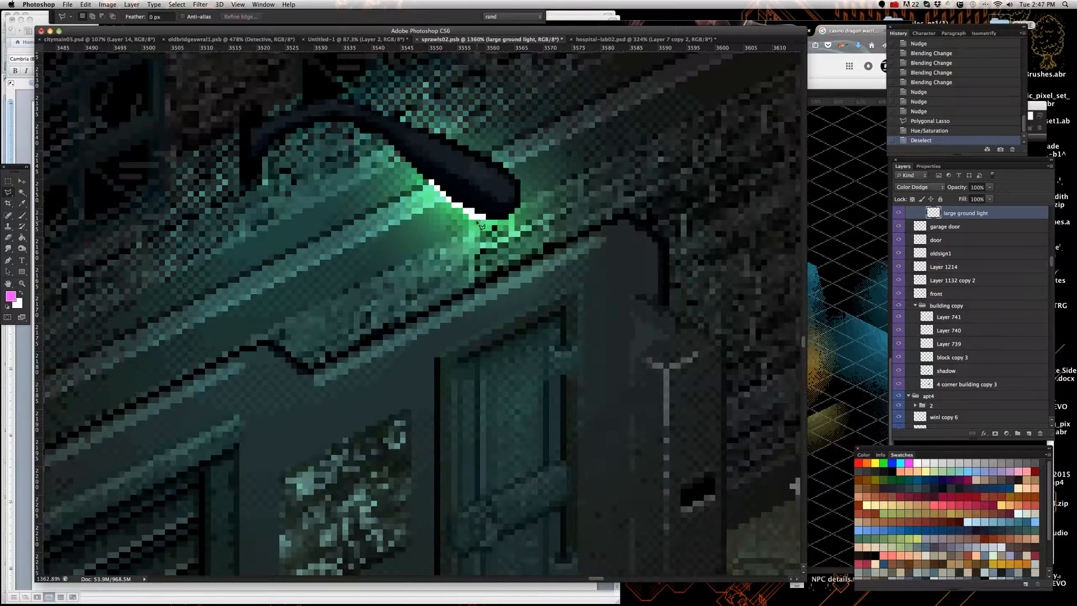
Step: Select the wall temp glow layer of the small wall lamp above the barred window beside the Duds sign
click(21, 182)
scroll(473, 273, down, 4)
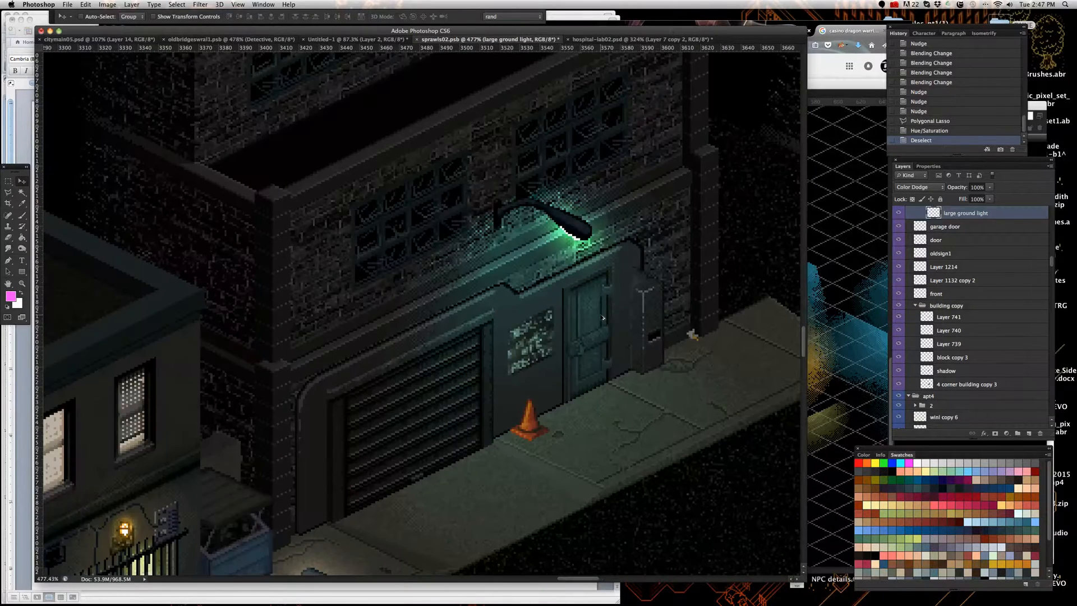
scroll(473, 273, down, 1)
scroll(185, 443, up, 3)
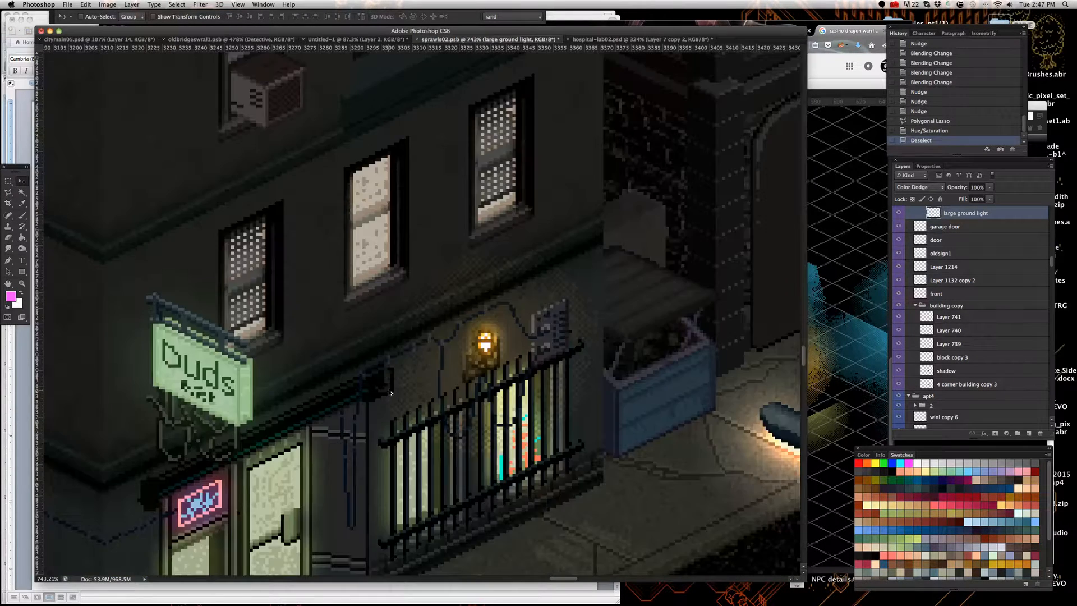
scroll(378, 395, down, 1)
scroll(422, 429, up, 1)
right_click(513, 331)
click(513, 332)
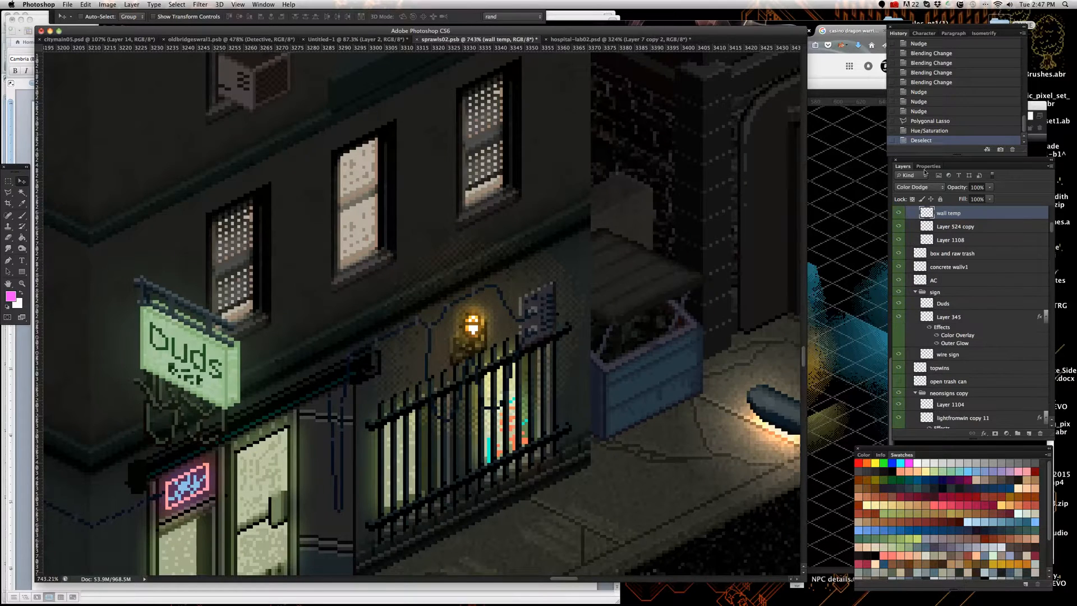
click(871, 279)
scroll(825, 387, up, 5)
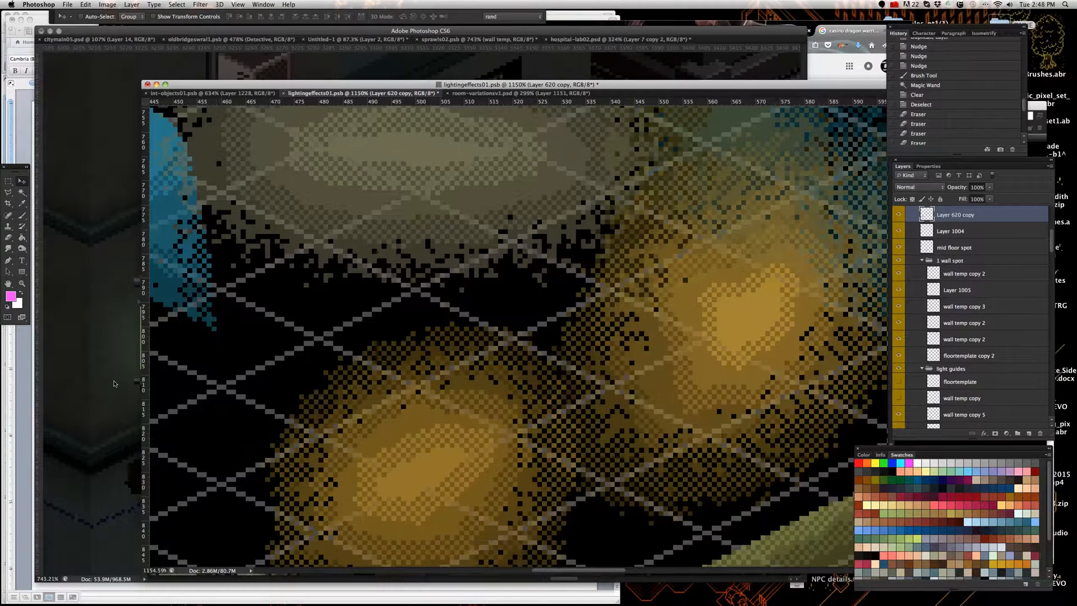
key(ctrl+Tab)
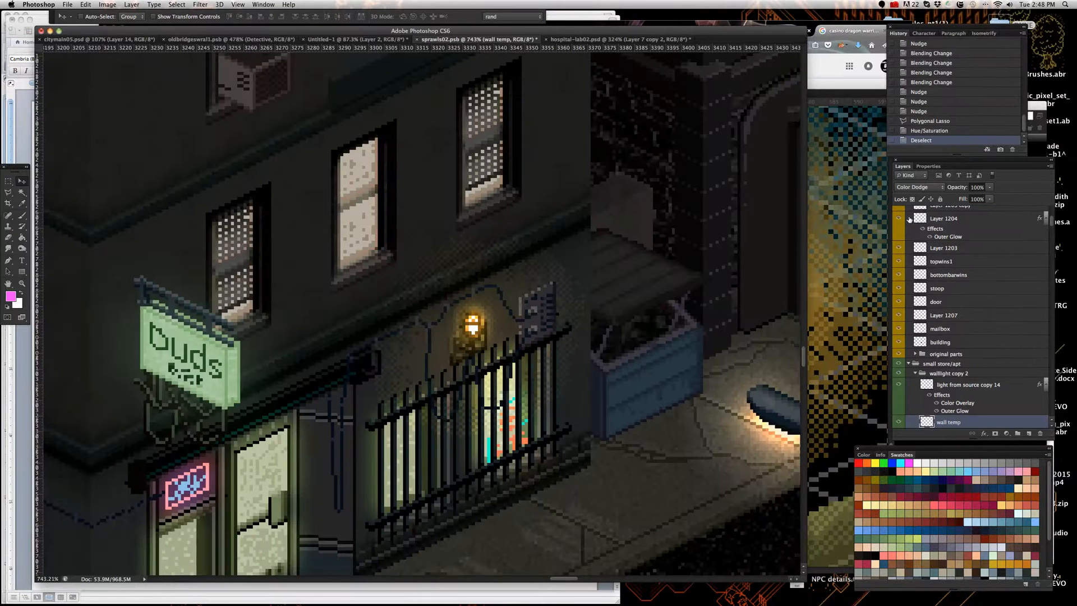
Step: Set the wall temp layer to Normal blending, and clear a narrow diagonal band of the glow along the ledge using the Polygonal Lasso
click(914, 187)
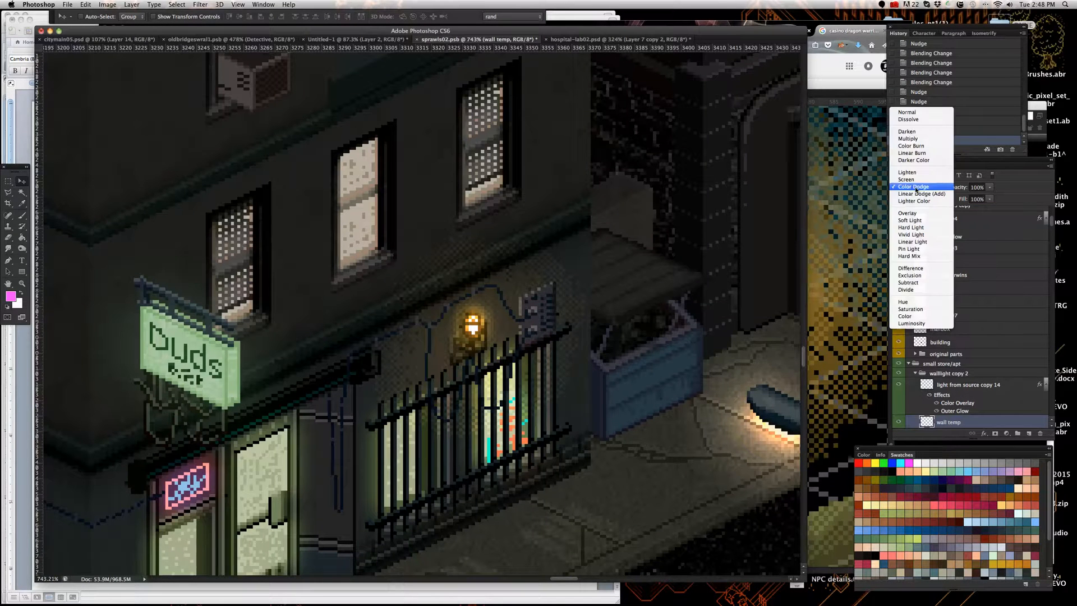
click(926, 113)
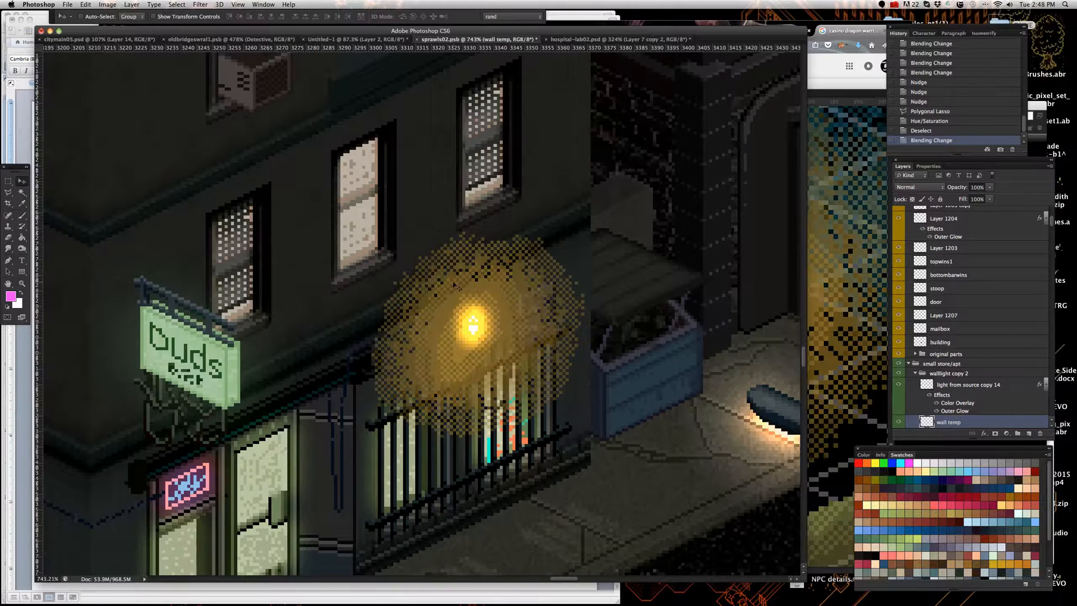
scroll(450, 292, up, 3)
click(8, 192)
click(359, 316)
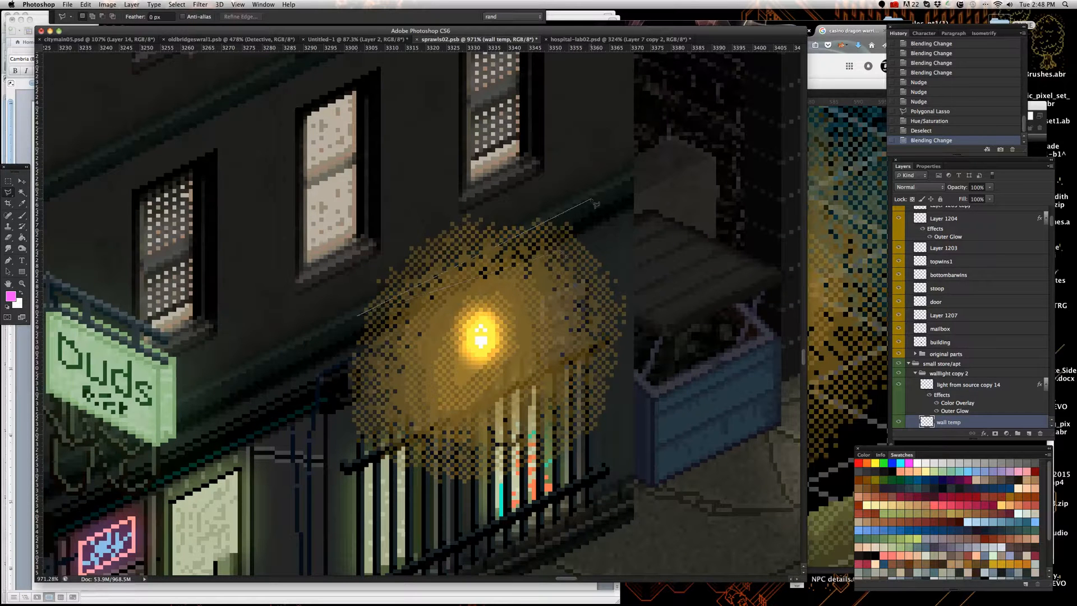
click(589, 184)
click(346, 312)
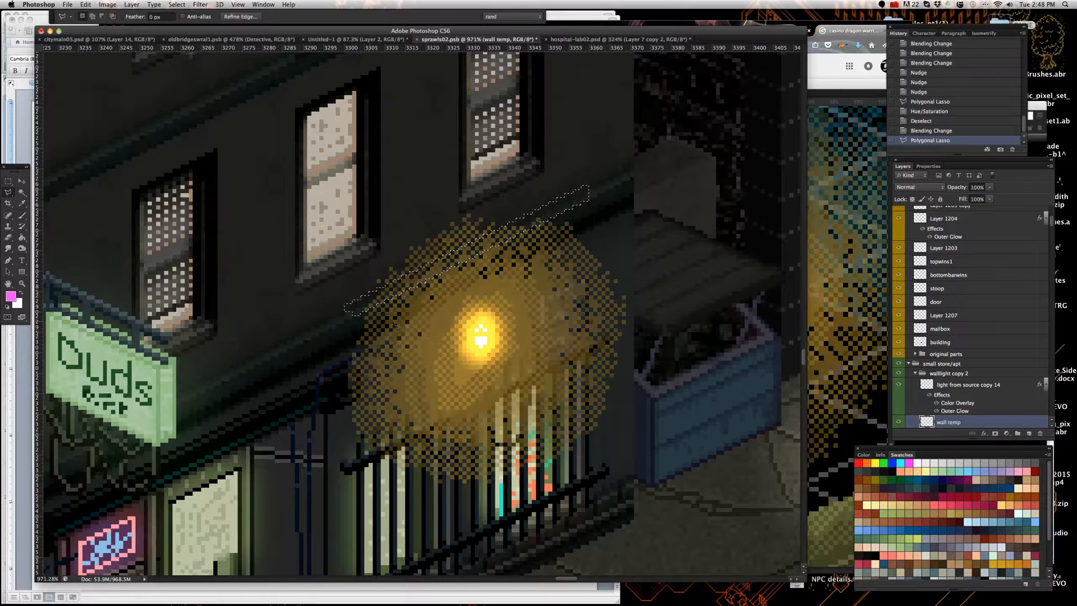
key(Delete)
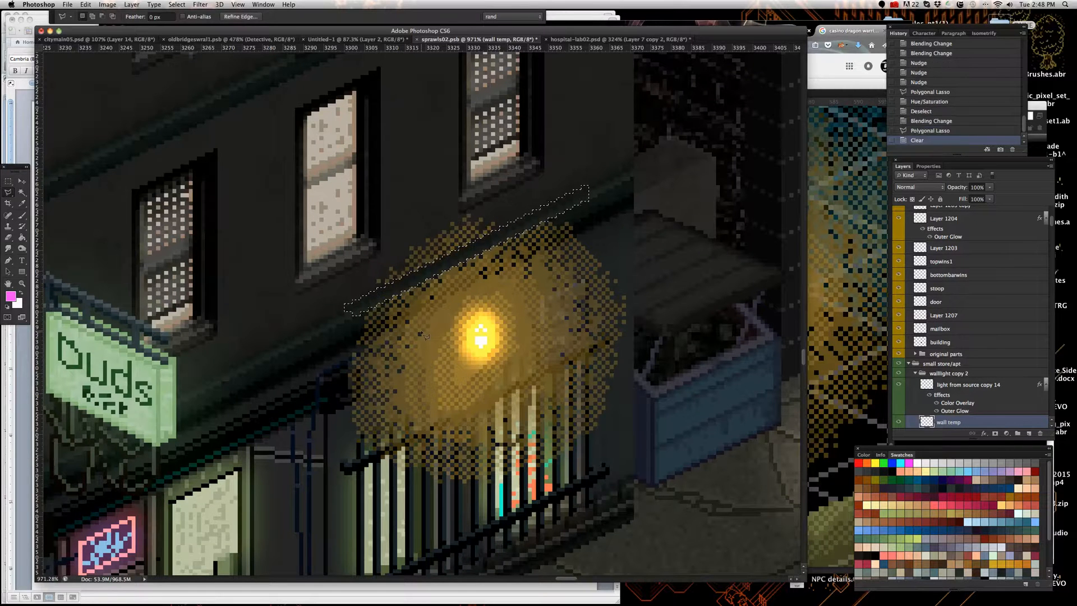
key(super+d)
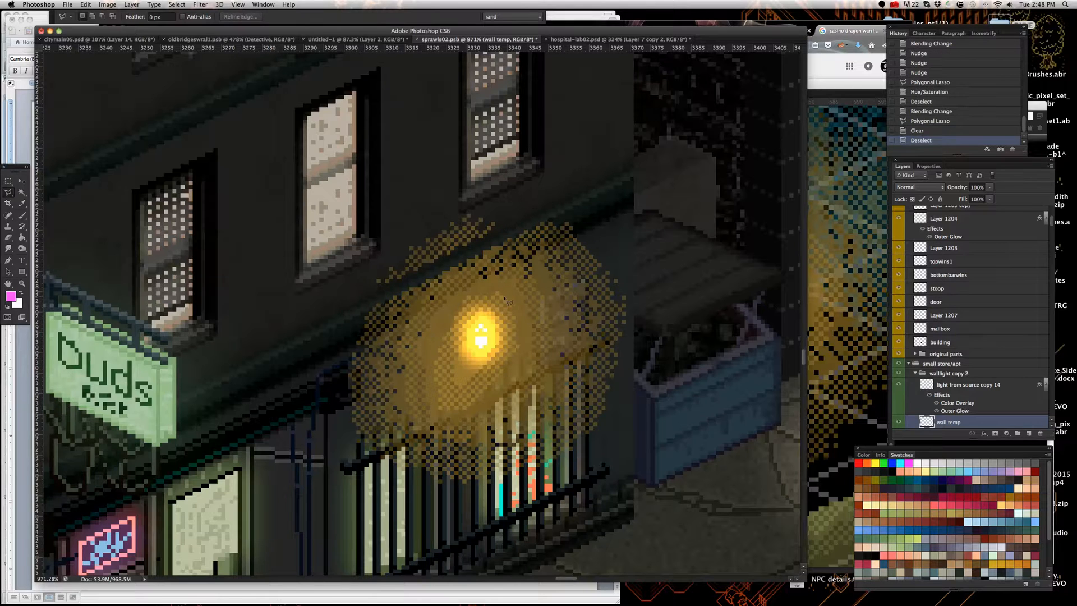
Step: Set the trimmed wall temp glow back to Color Dodge blending and review the lit storefront
click(914, 187)
click(937, 261)
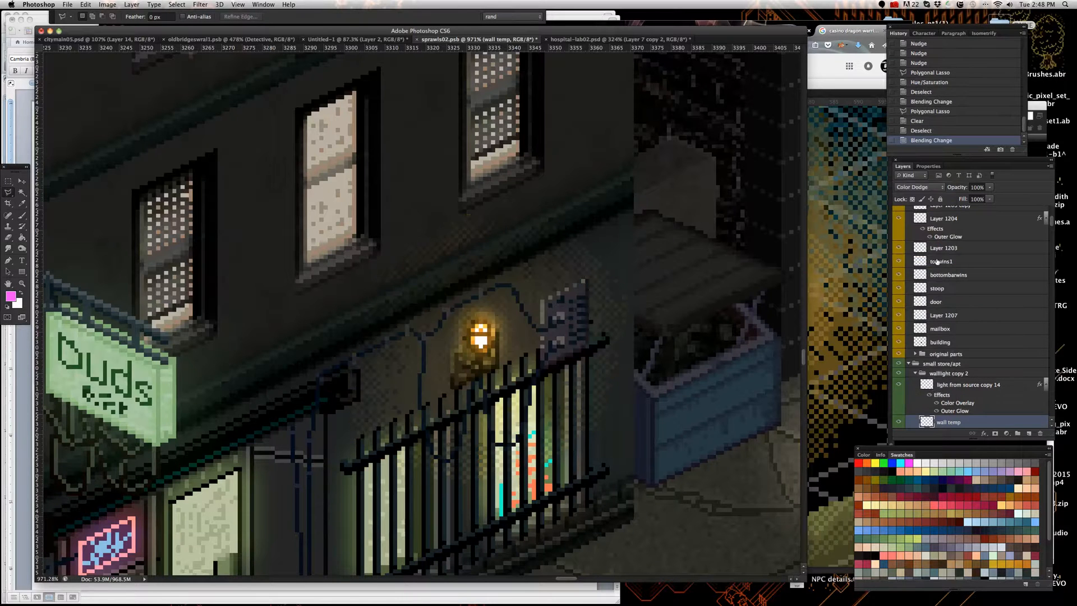
scroll(457, 278, down, 3)
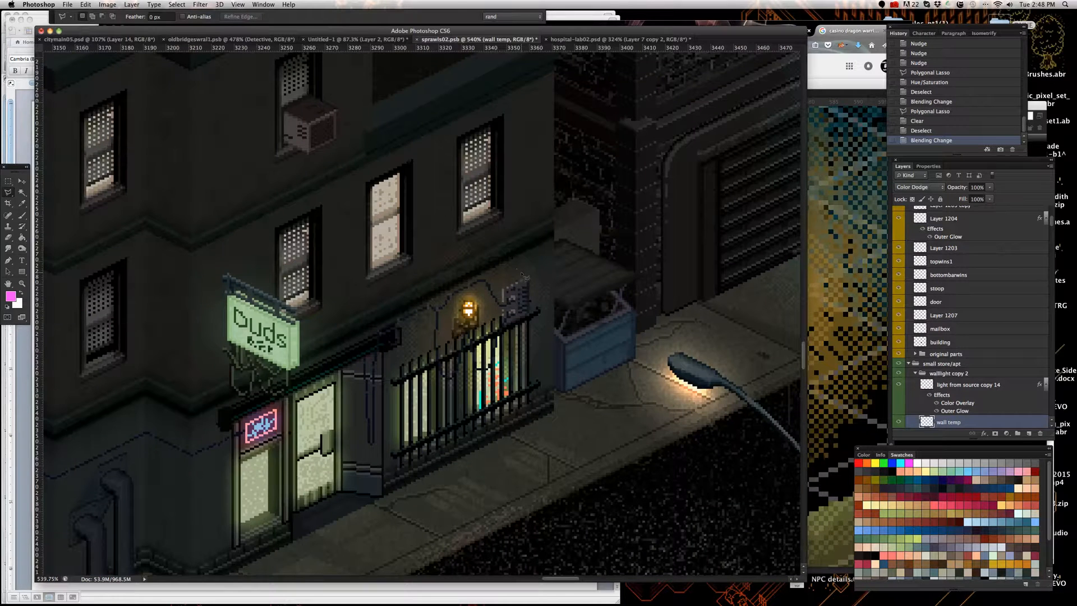
scroll(413, 372, up, 1)
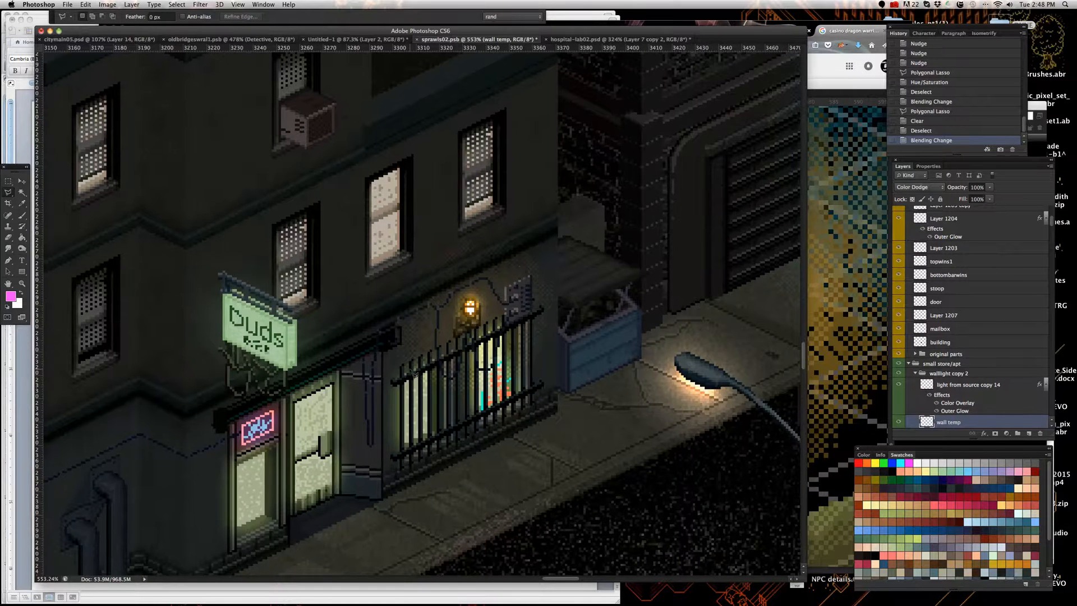
mouse_move(1074, 300)
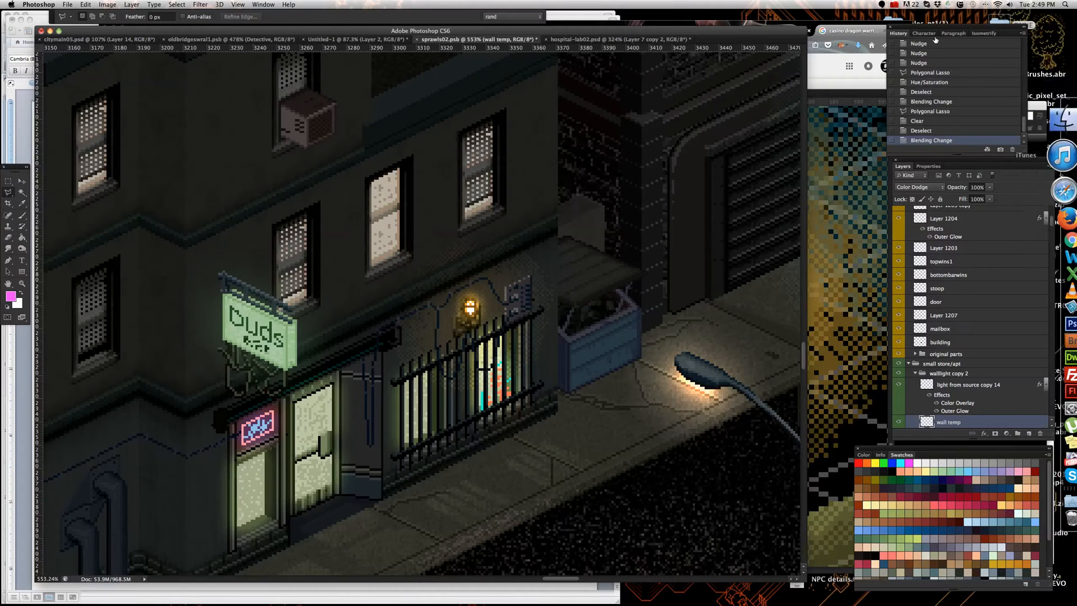
click(894, 5)
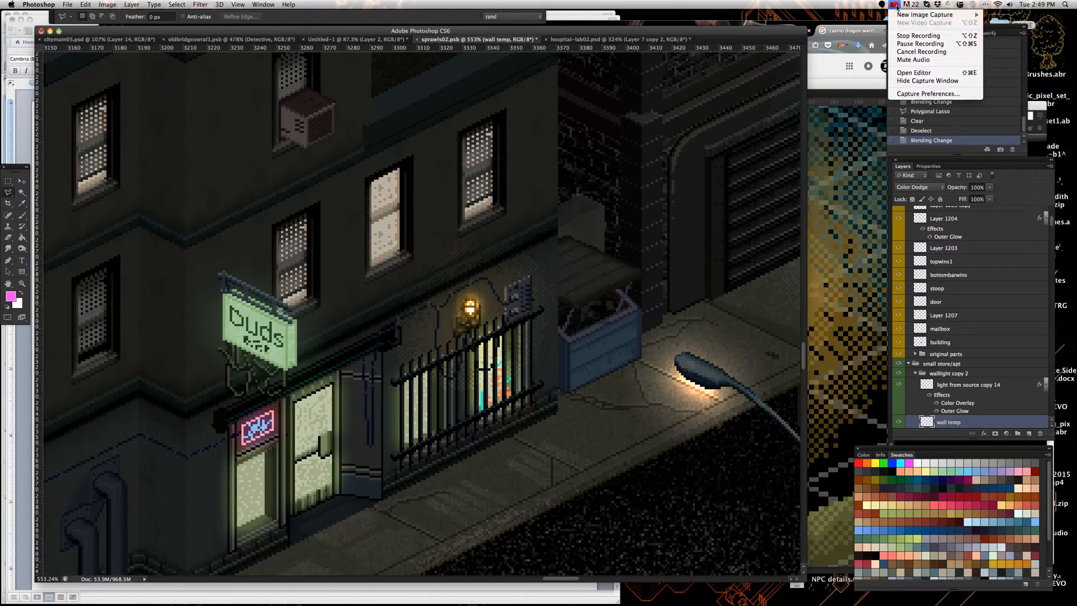